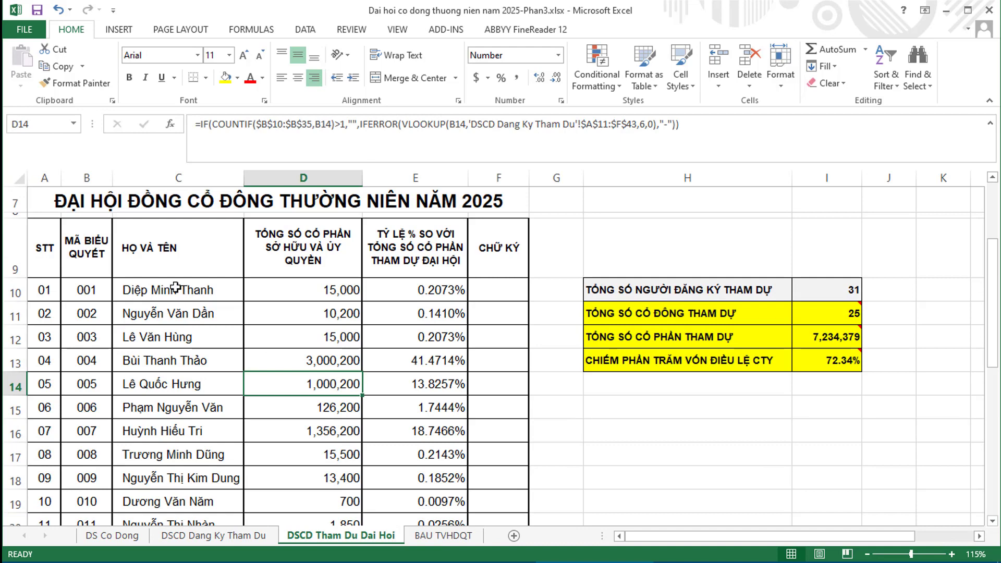
Copy the full formula text of cell C10 on the DSCD Tham Du Dai Hoi sheet, leaving the cell unmodified.
click(175, 290)
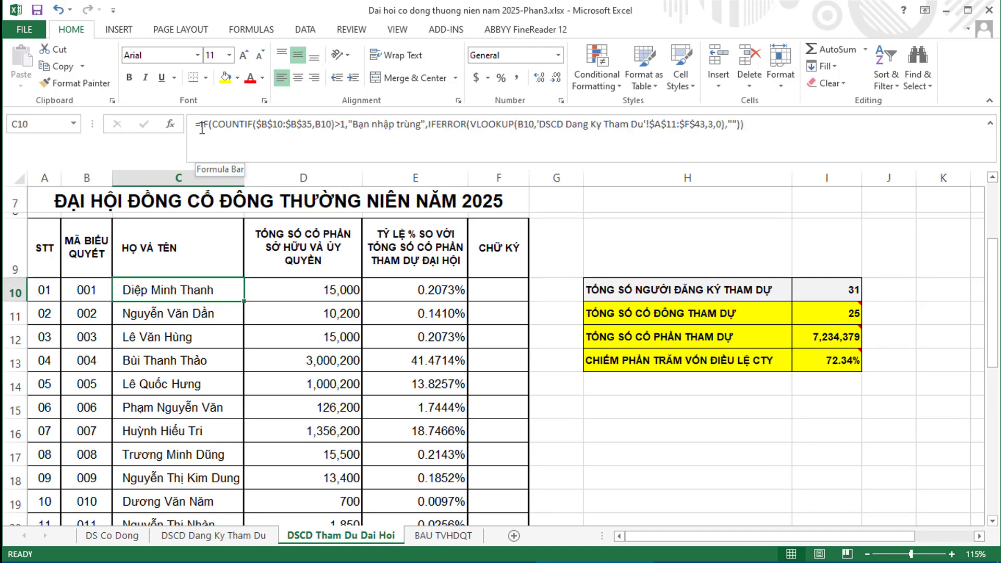
drag(198, 125, 793, 128)
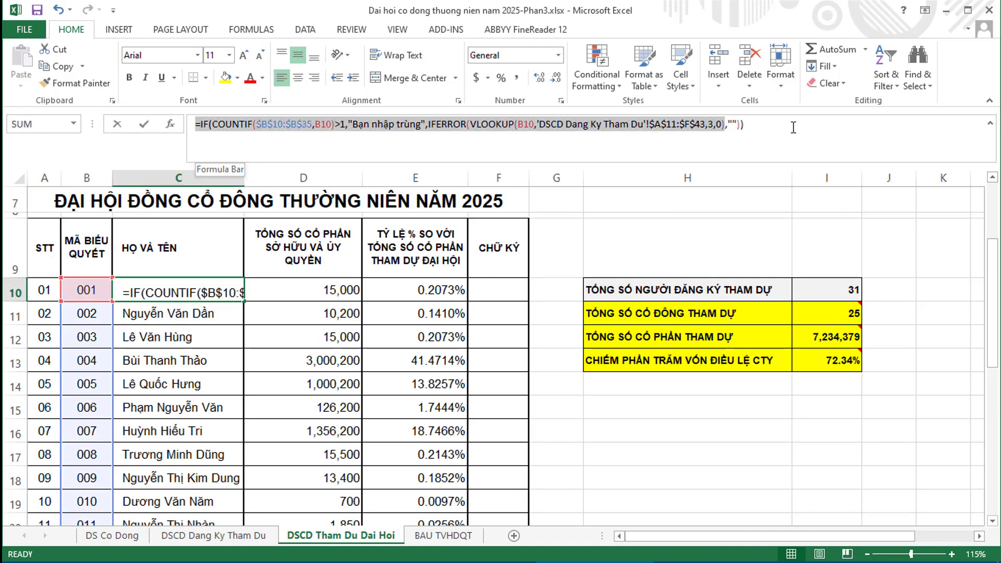
right_click(712, 124)
click(747, 151)
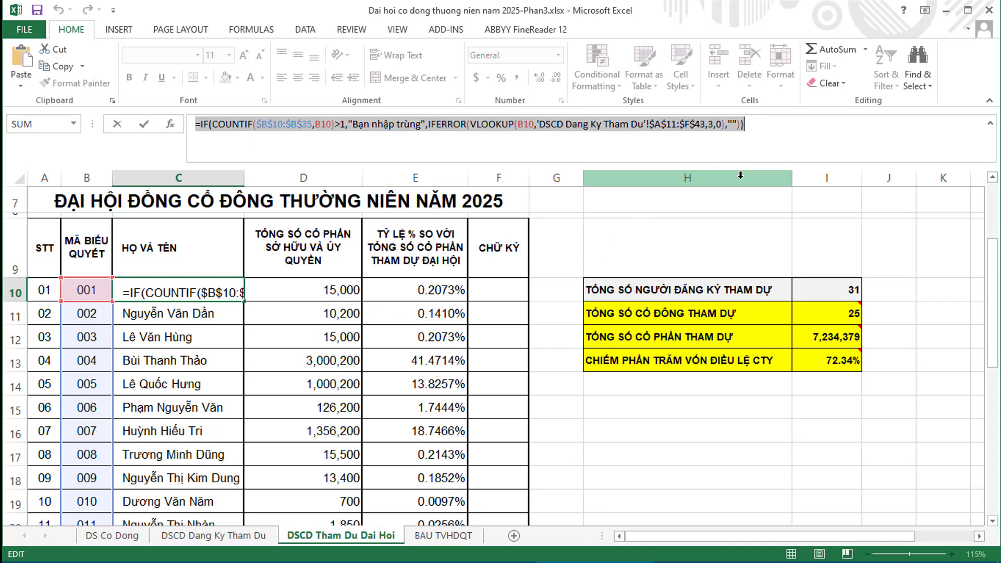
key(Escape)
click(585, 439)
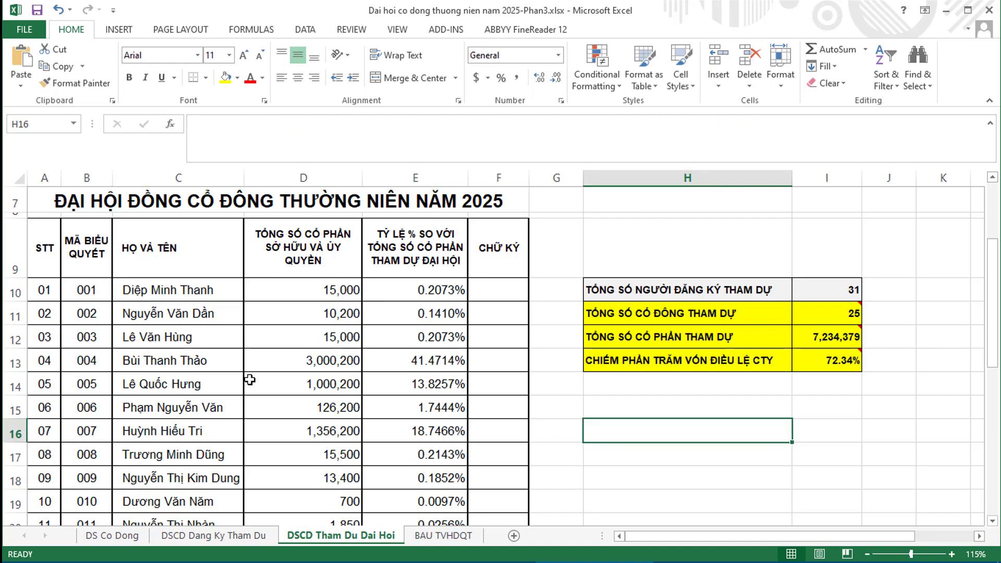
Examine the attendee table from its first entry in row 10 down to row 35 to establish its range.
scroll(79, 299, up, 2)
click(44, 396)
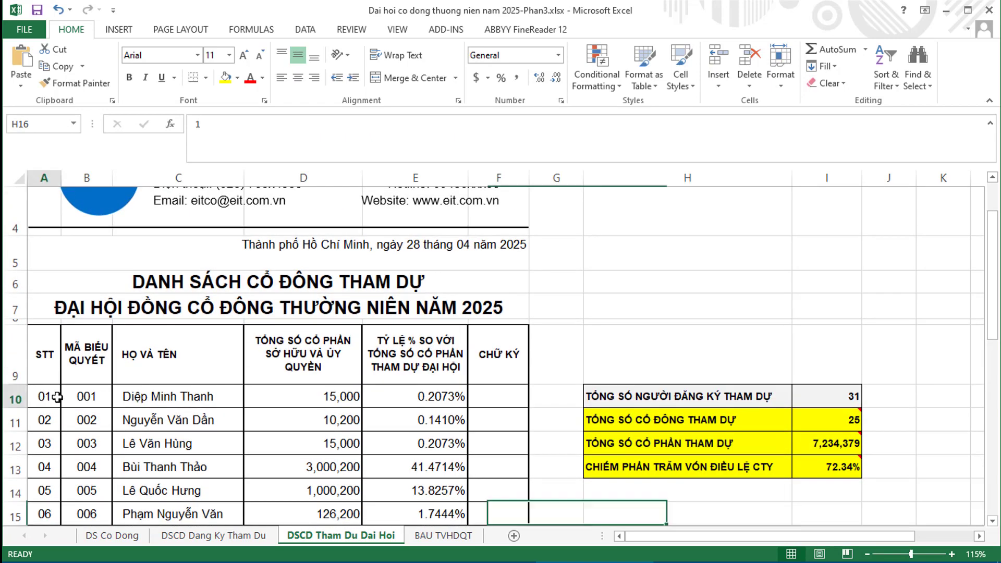
scroll(459, 418, down, 6)
scroll(418, 410, down, 3)
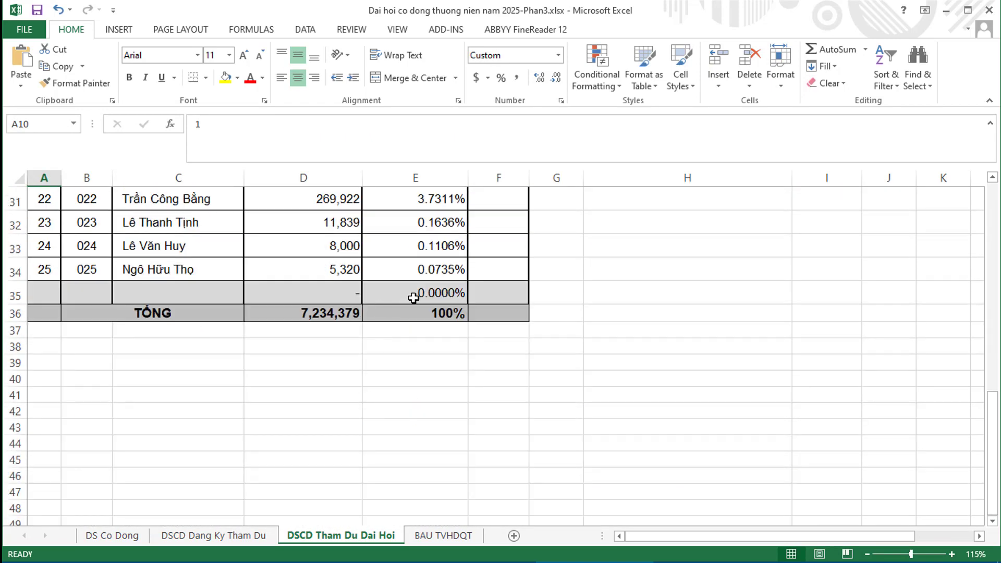
click(432, 297)
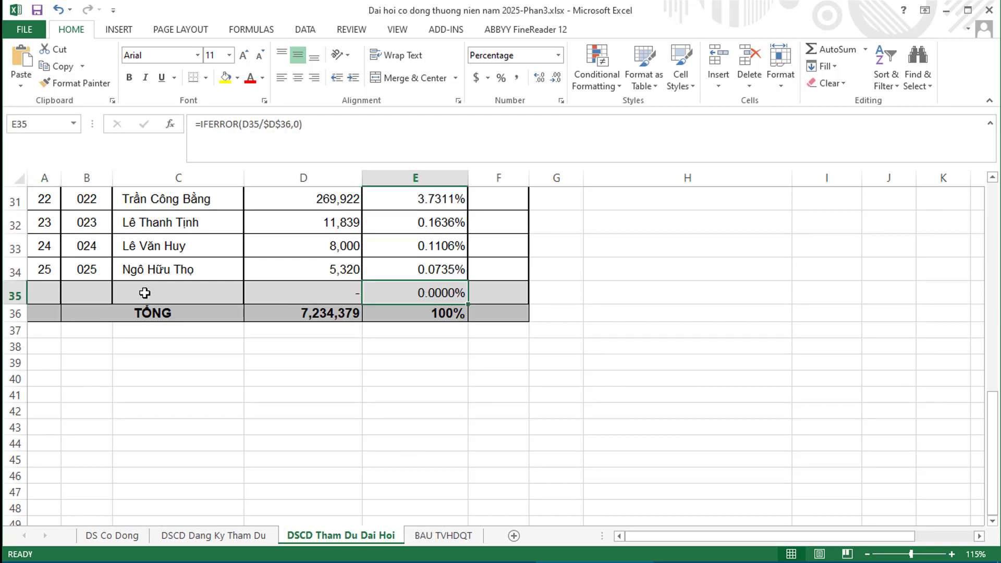
Paste the copied formula into cell C8 of the BAU TVHDQT sheet.
click(452, 538)
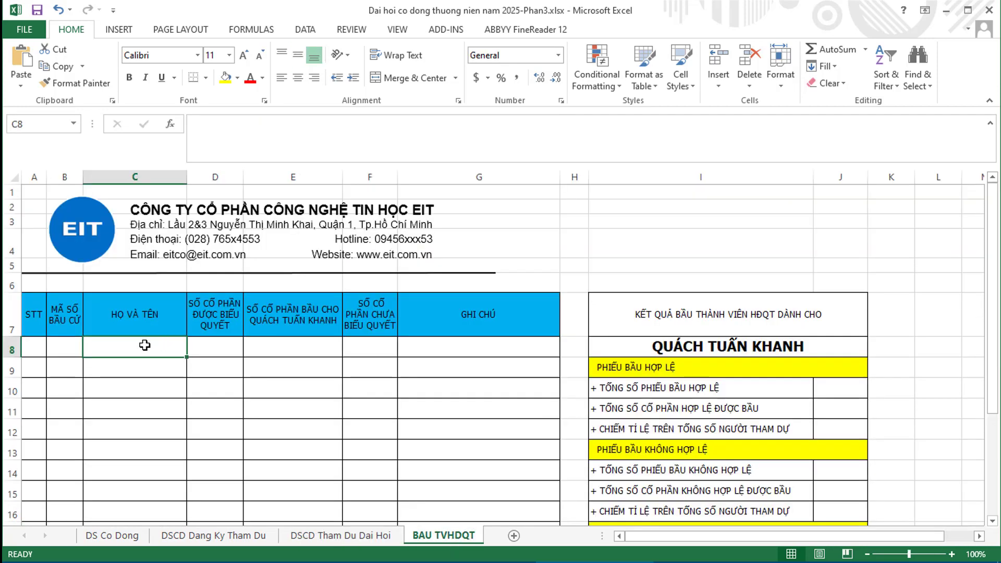
click(217, 137)
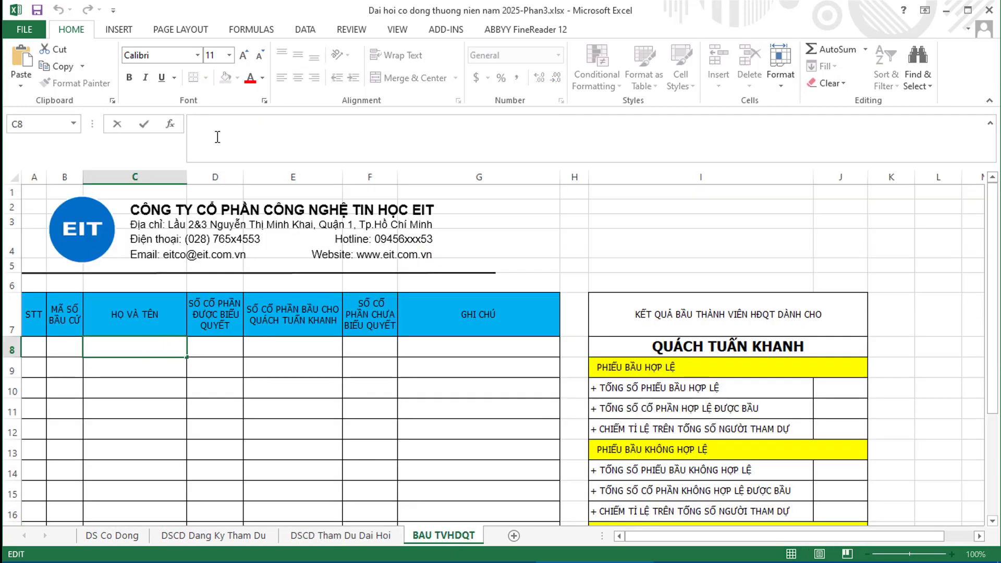
text(=IF(COUNTIF($B$10:$B$35,B10)>1,"Bạn nhập trùng",IFERROR(VLOOKUP(B10,'DSCD Dang Ky Tham Du'!$A$11:$F$43,3,0),"")))
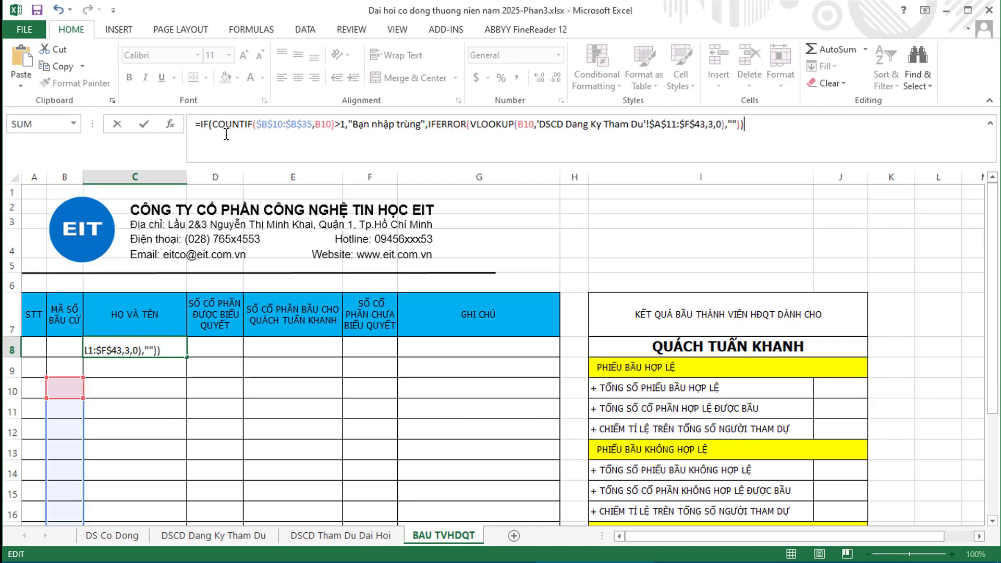
Set the COUNTIF range in C8's formula to $A$10:$E$35.
click(271, 124)
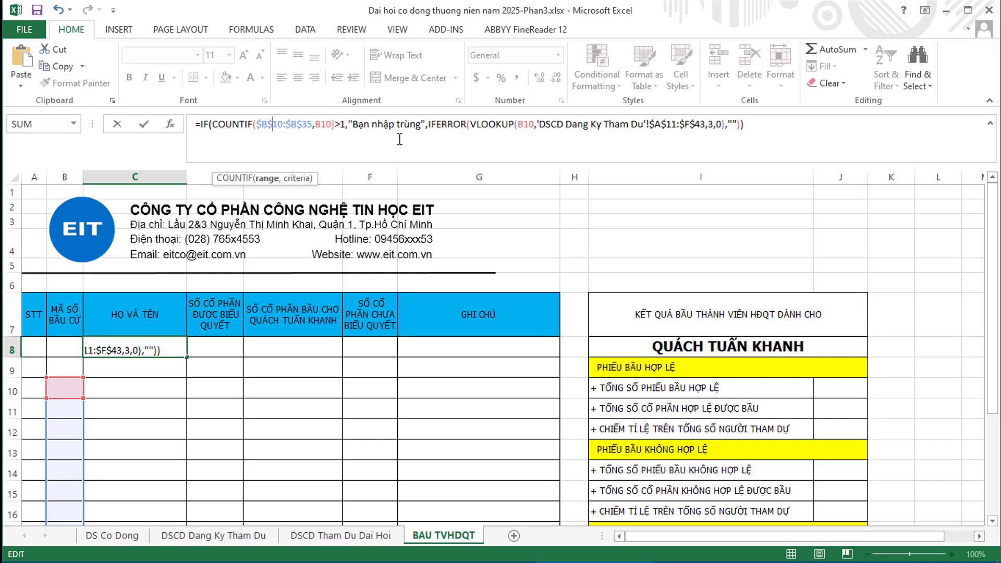
key(Left)
key(BackSpace)
text(A)
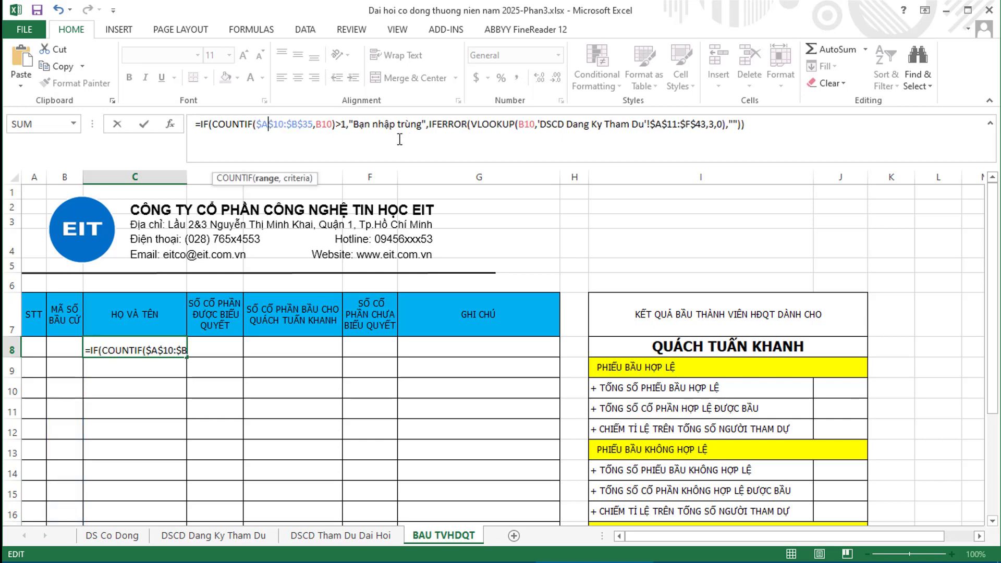
key(Right)
key(Right)
key(Right)
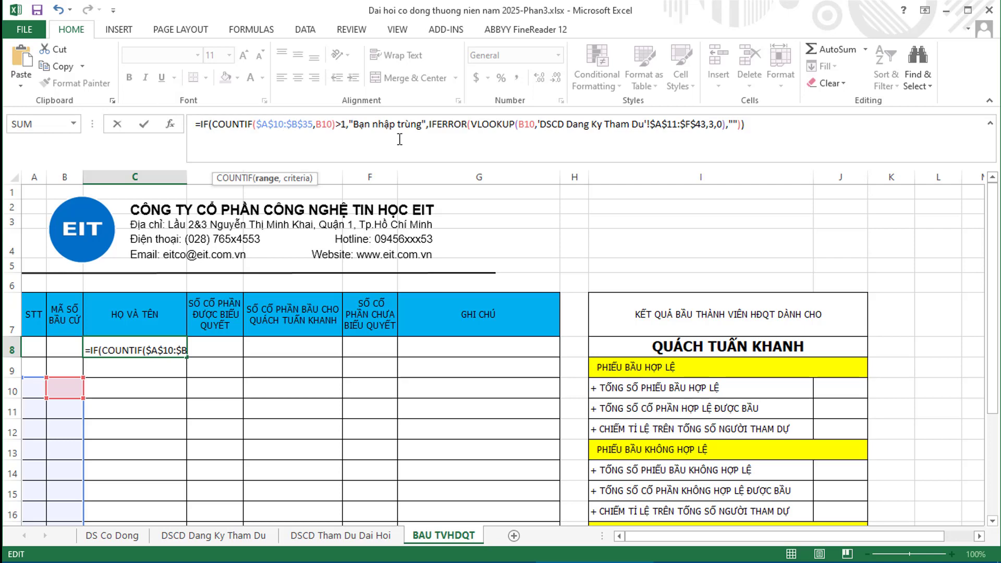
key(Delete)
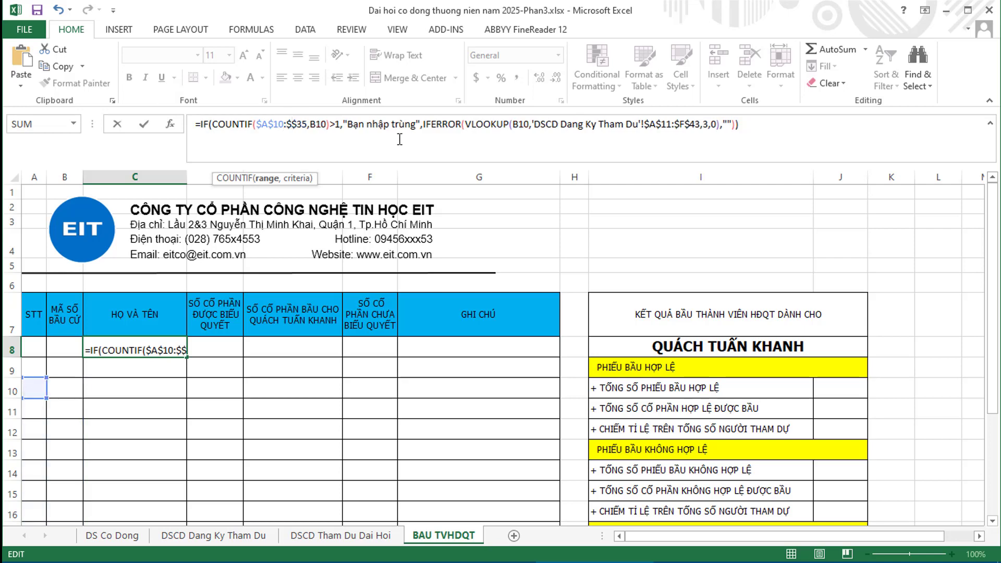
text(E)
key(Right)
key(Right)
key(Right)
key(Right)
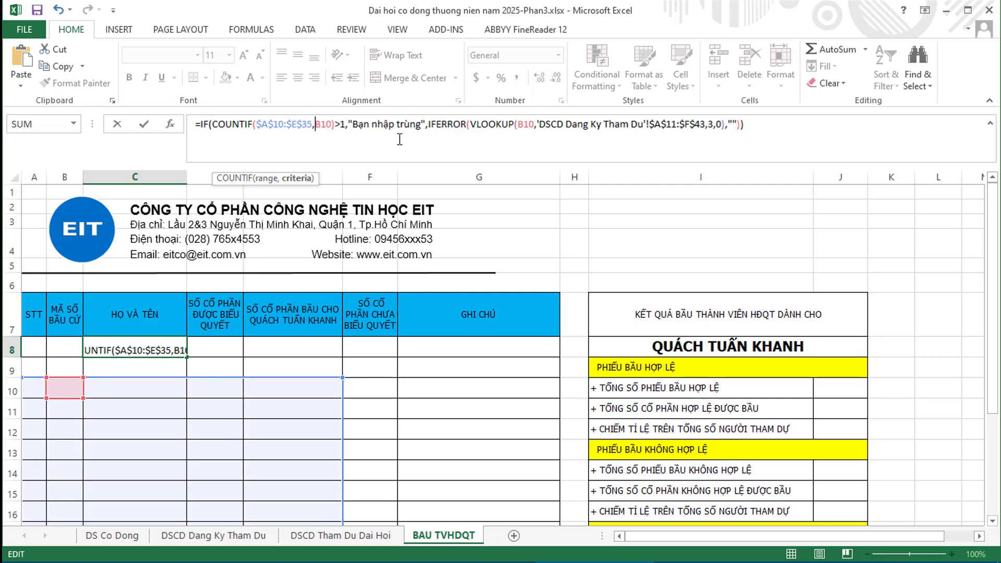
Replace the COUNTIF criterion in C8's formula with a reference to cell A8.
key(Delete)
key(Delete)
key(Delete)
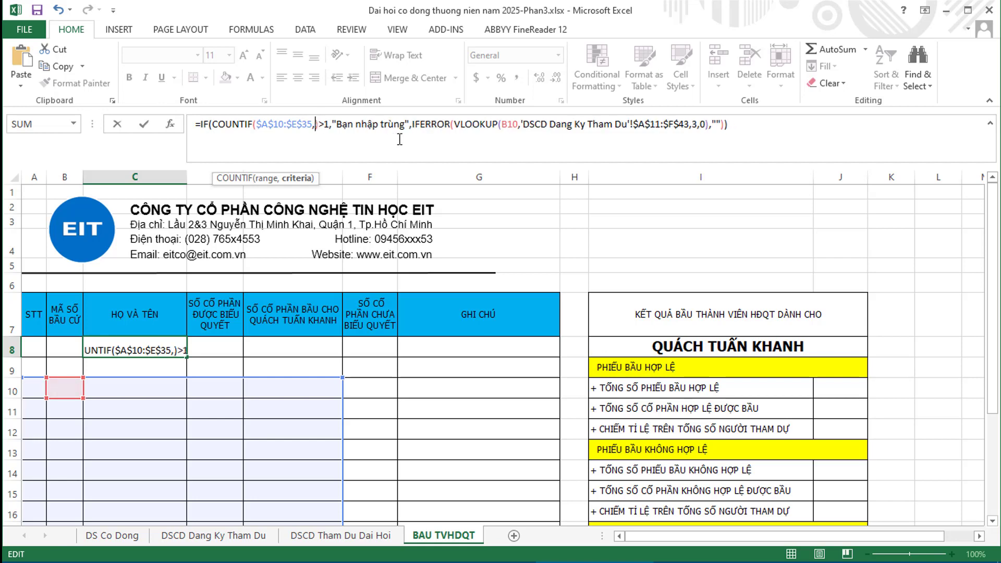
click(33, 348)
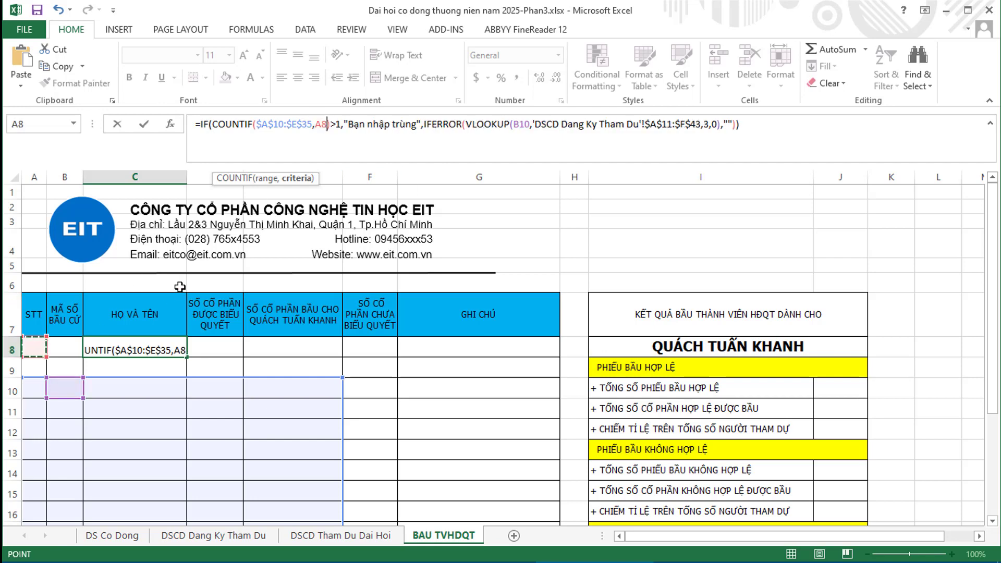
click(350, 127)
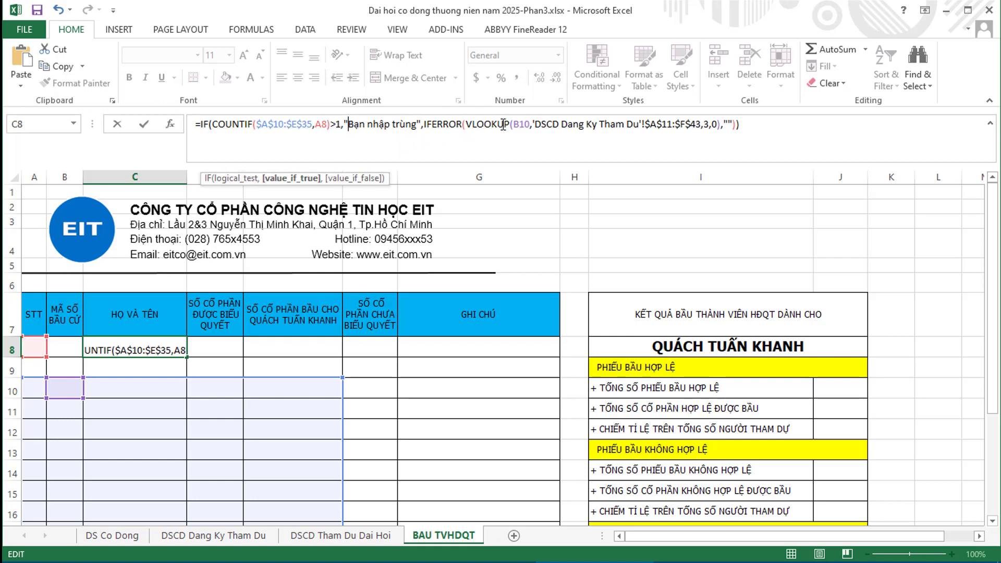
Set the VLOOKUP lookup value in C8's formula to B8.
click(520, 124)
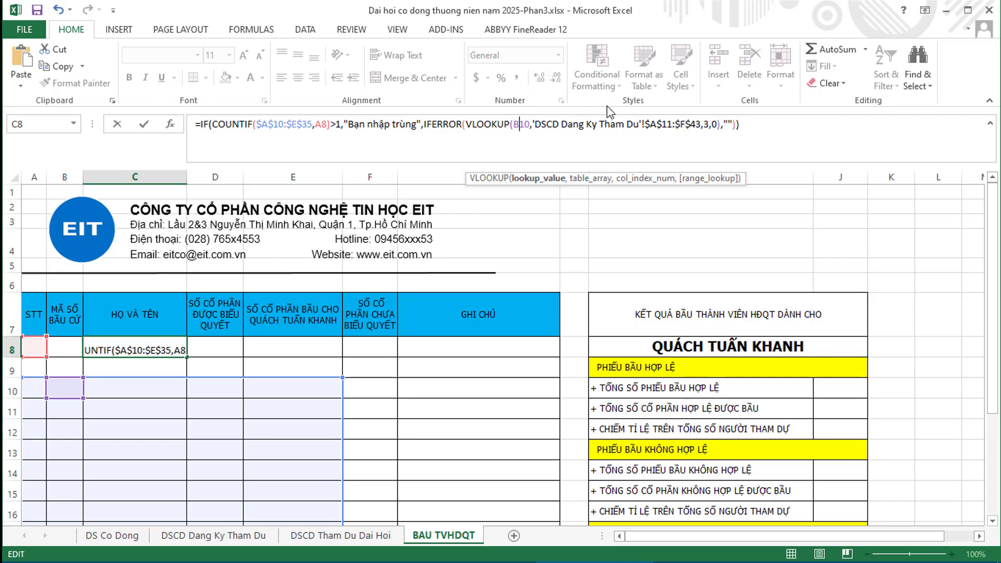
key(Delete)
key(Delete)
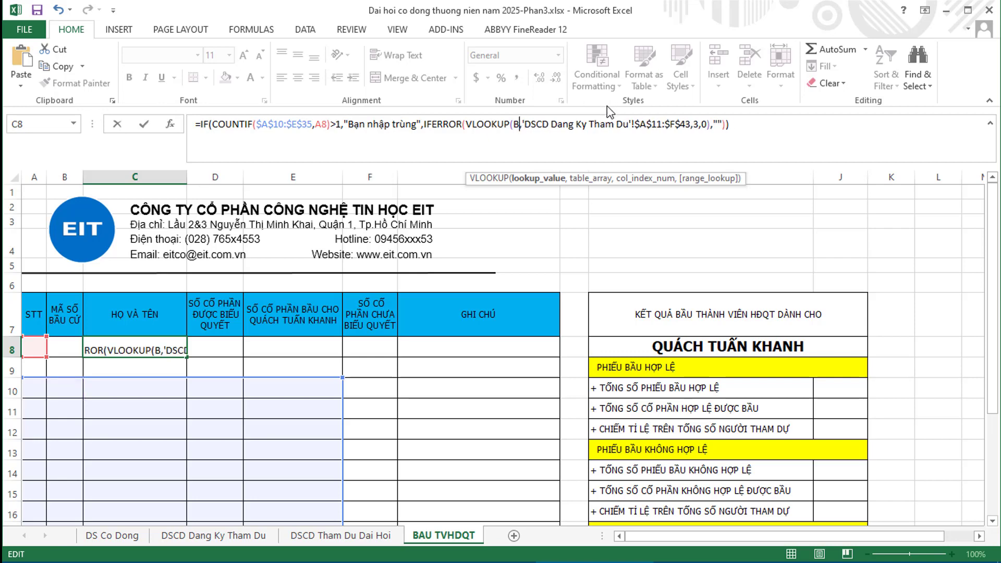
text(8)
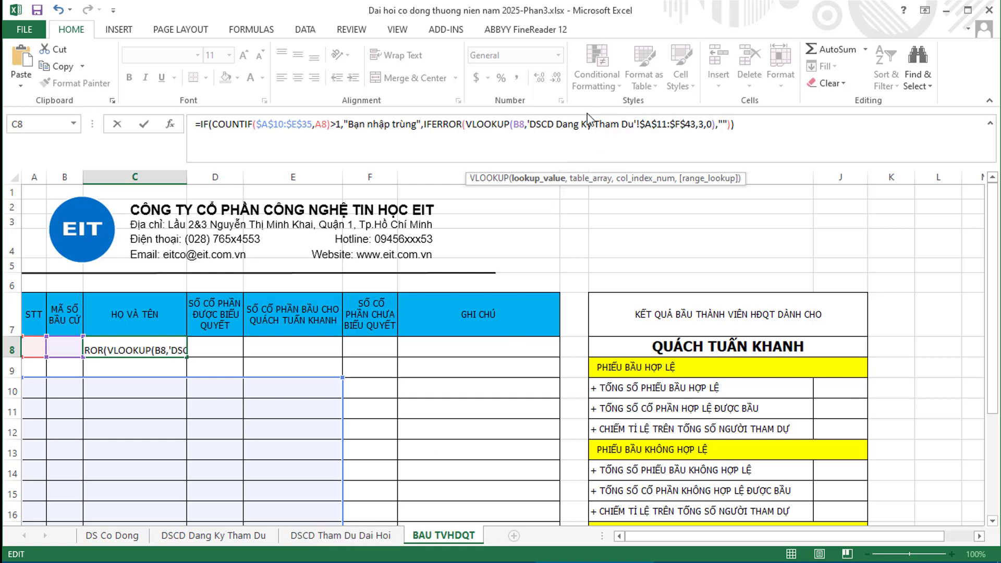
Point the VLOOKUP table reference in C8's formula to the sheet 'DSCD Tham Du Dai Hoi'.
click(576, 125)
drag(556, 126, 592, 125)
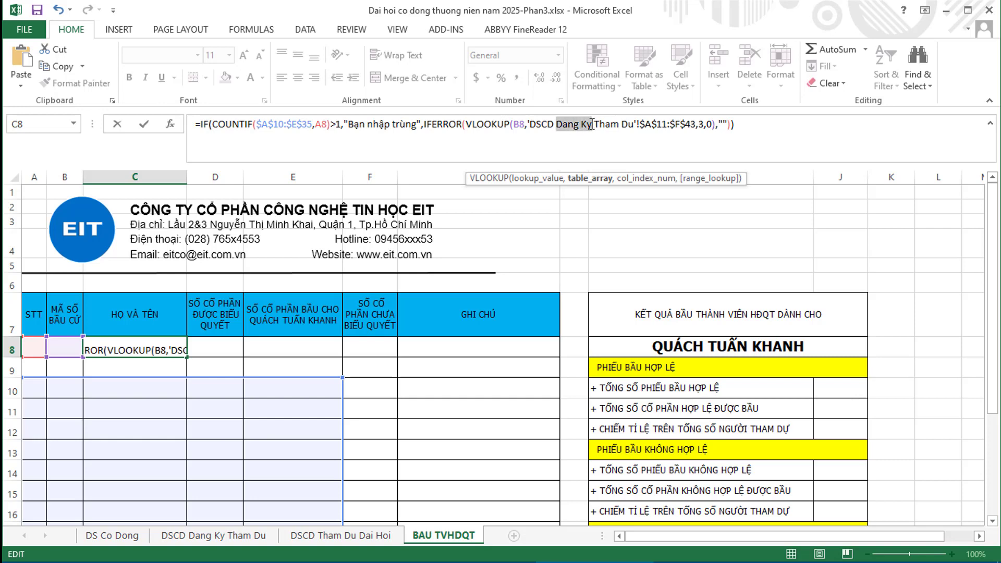
key(Delete)
key(Delete)
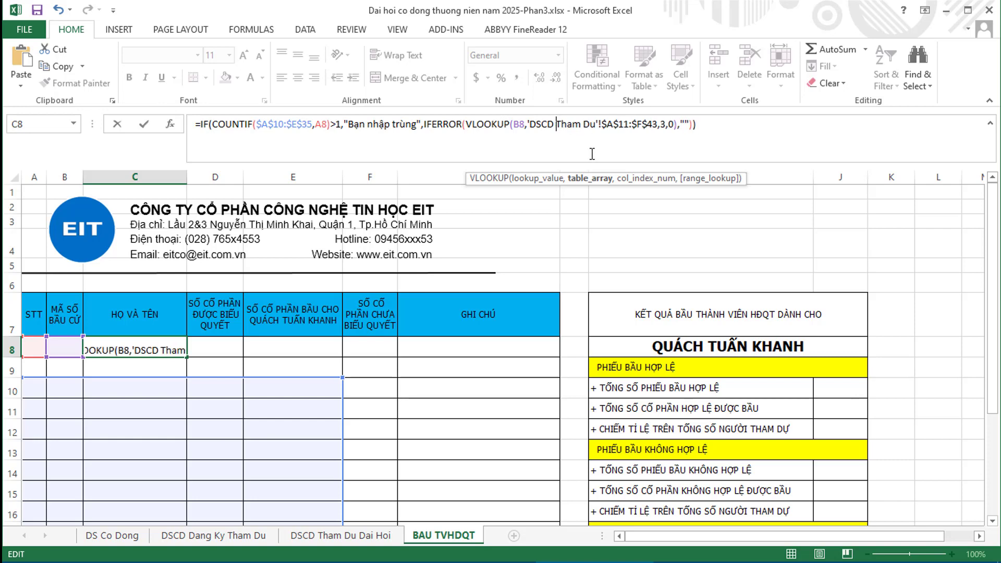
key(Right)
key(Right)
key(Right)
key(Right)
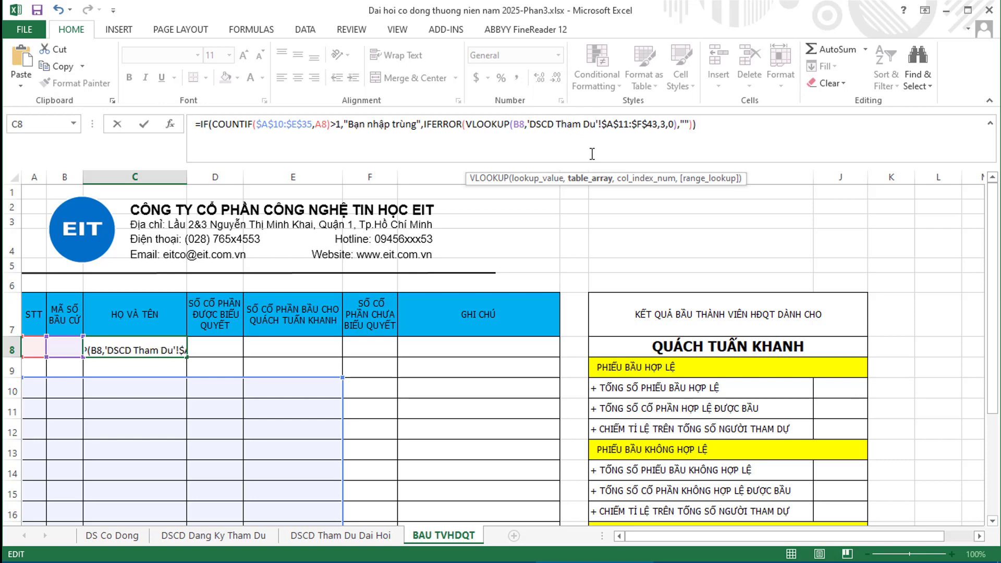
text(Dai)
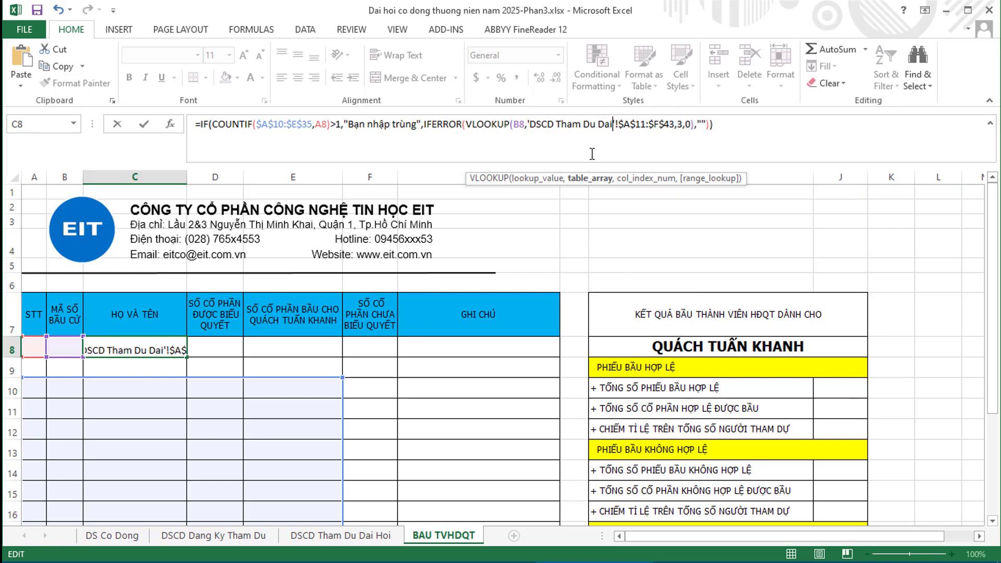
text( Hoi)
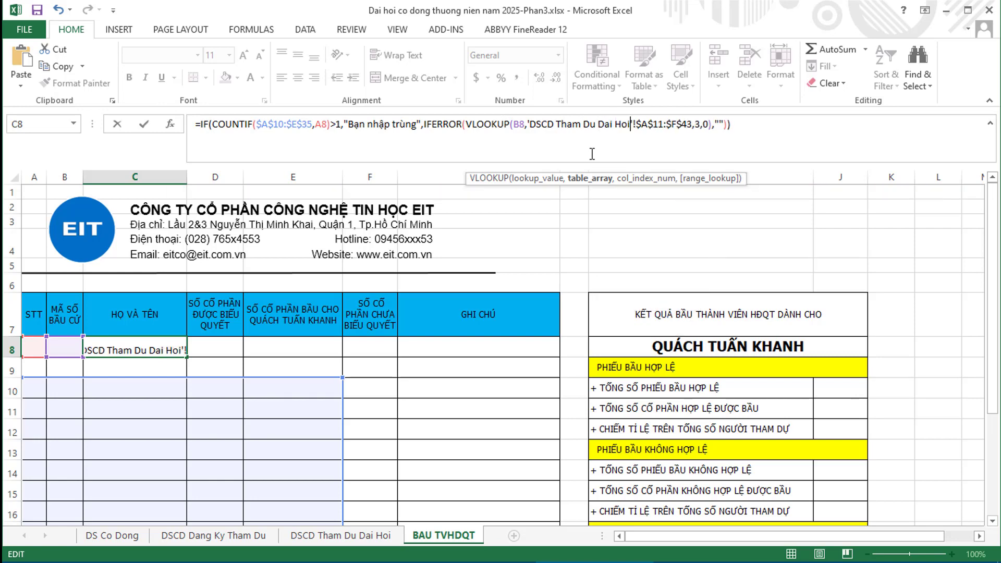
Set the VLOOKUP table range to $A$10:$E$35 and commit the formula in C8.
click(649, 124)
key(Right)
key(Right)
key(Delete)
text(0)
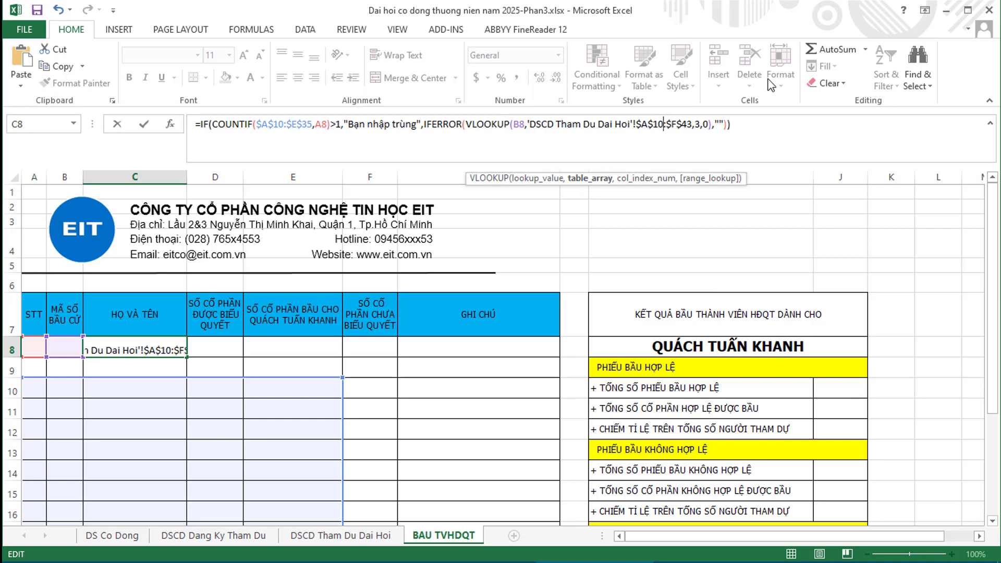
key(Right)
key(Right)
key(Delete)
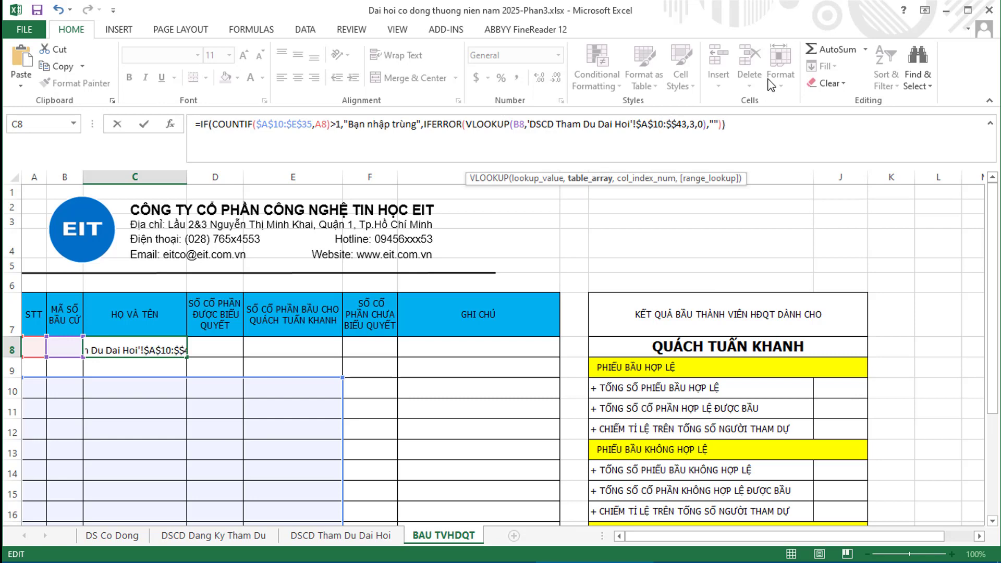
text(E)
key(Right)
key(Delete)
text(3)
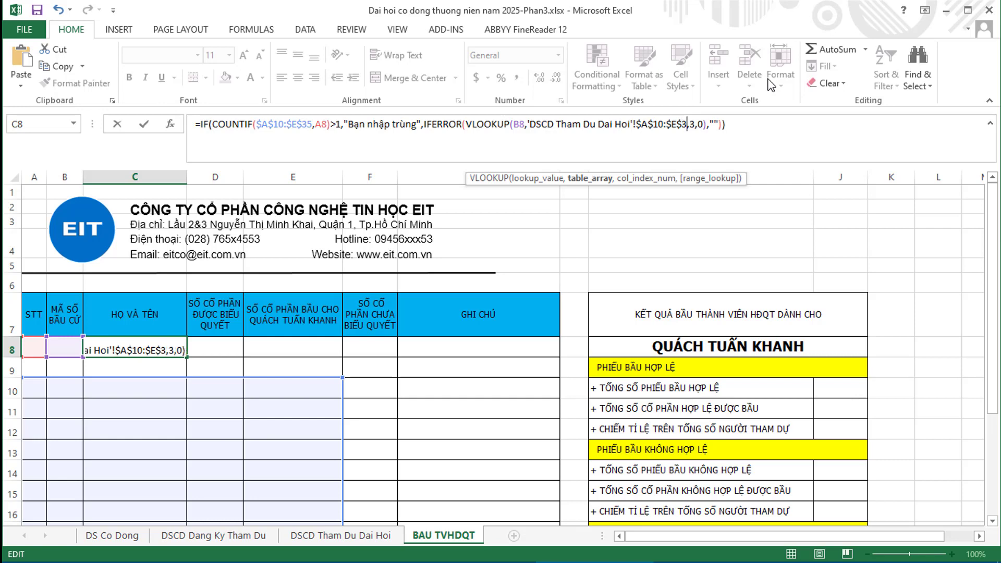
text(5)
key(End)
key(Return)
key(Up)
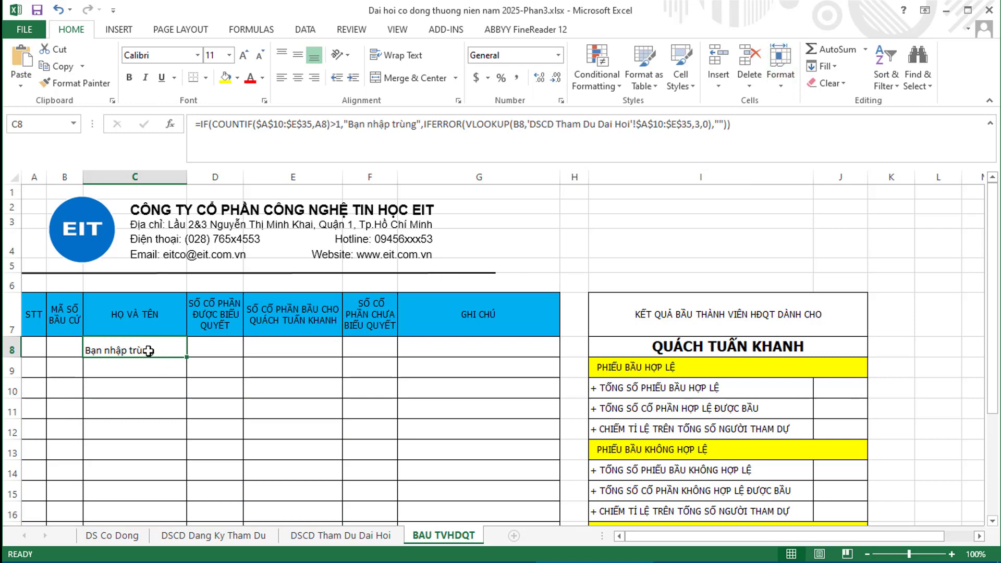
Set the start of the COUNTIF range in C8's formula to $B$8.
click(269, 125)
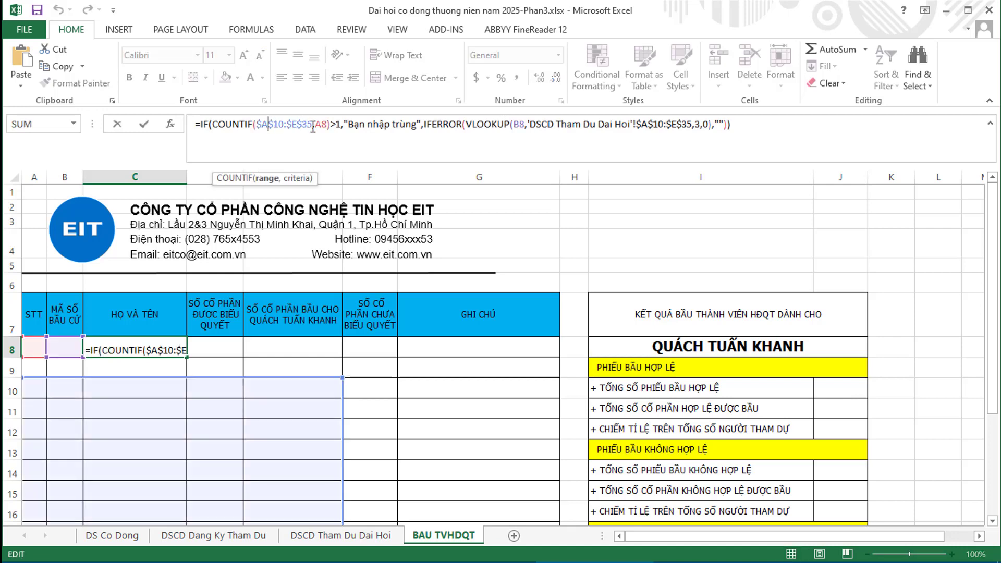
key(BackSpace)
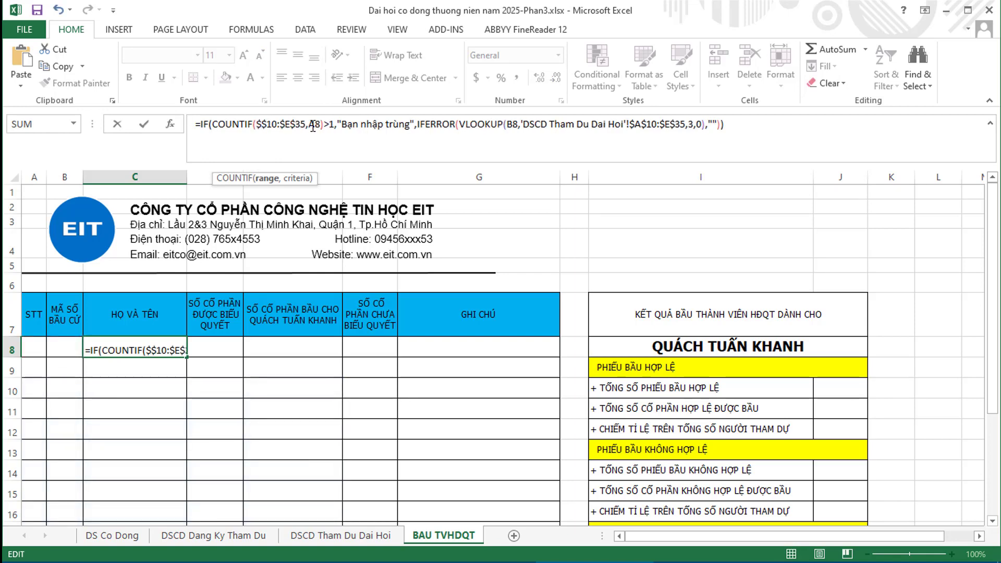
text(B)
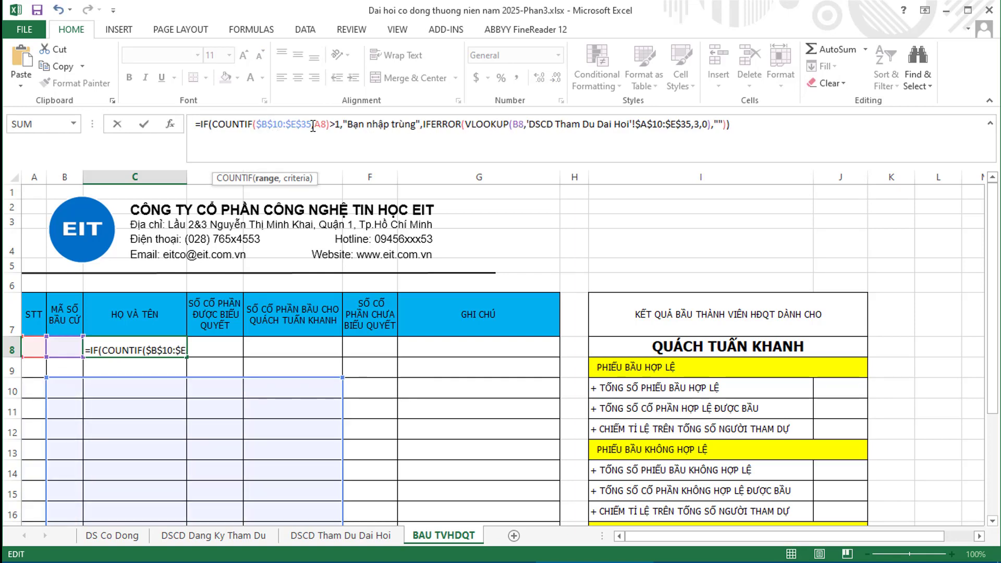
key(Delete)
key(Delete)
text(8)
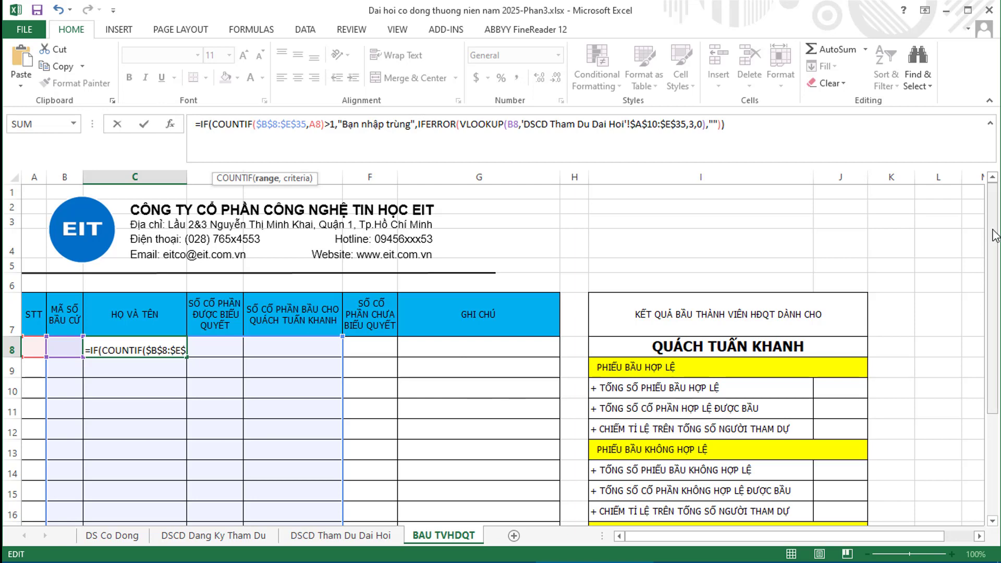
Set the end of the COUNTIF range in C8's formula to $B$22 and commit the formula.
drag(994, 235, 997, 355)
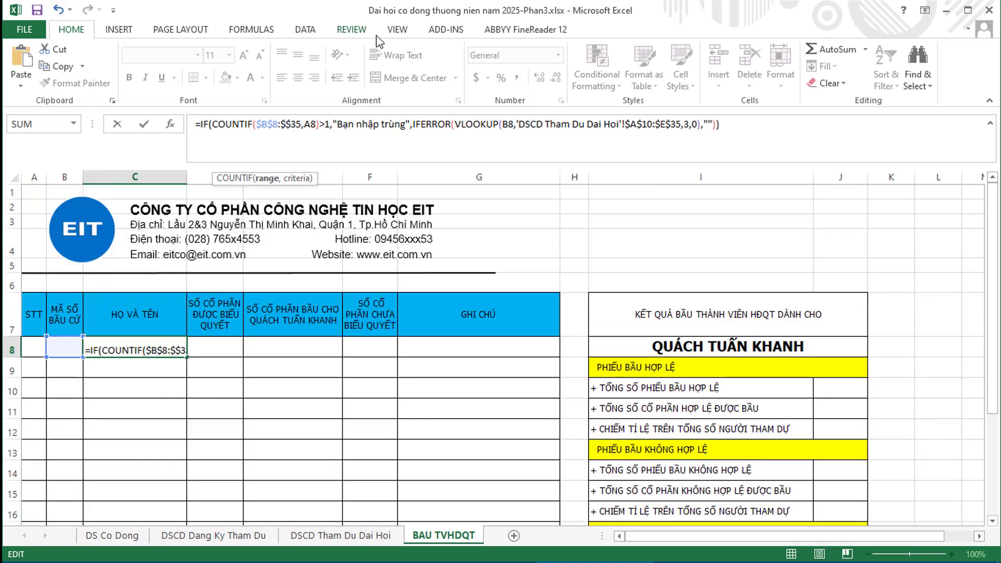
text(B)
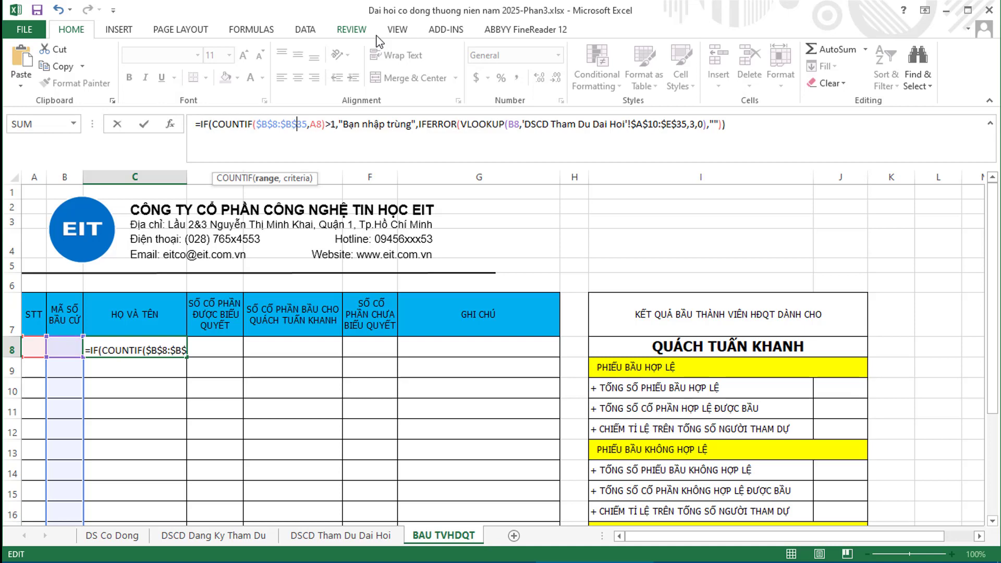
key(Delete)
key(Delete)
text(22)
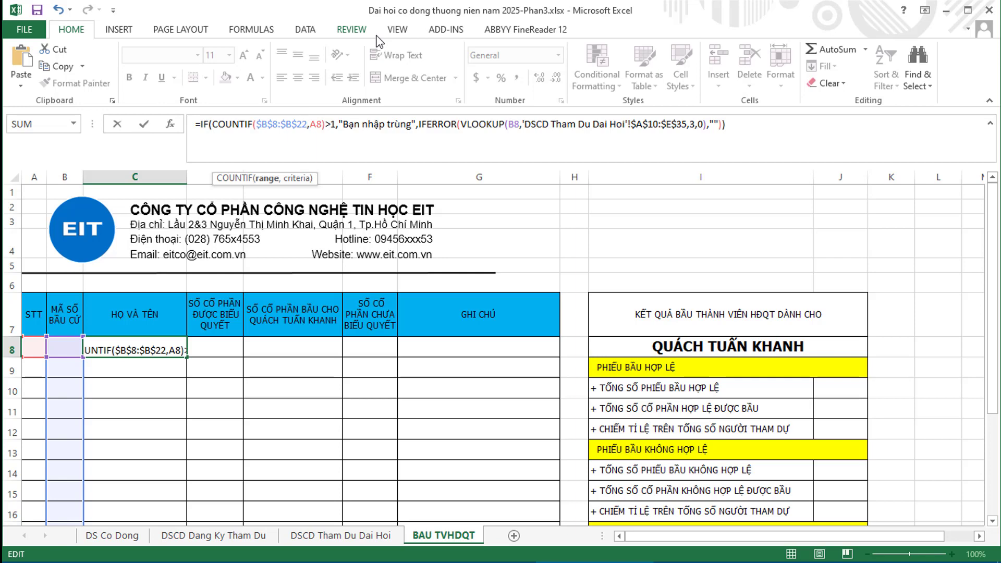
key(End)
key(Return)
key(Up)
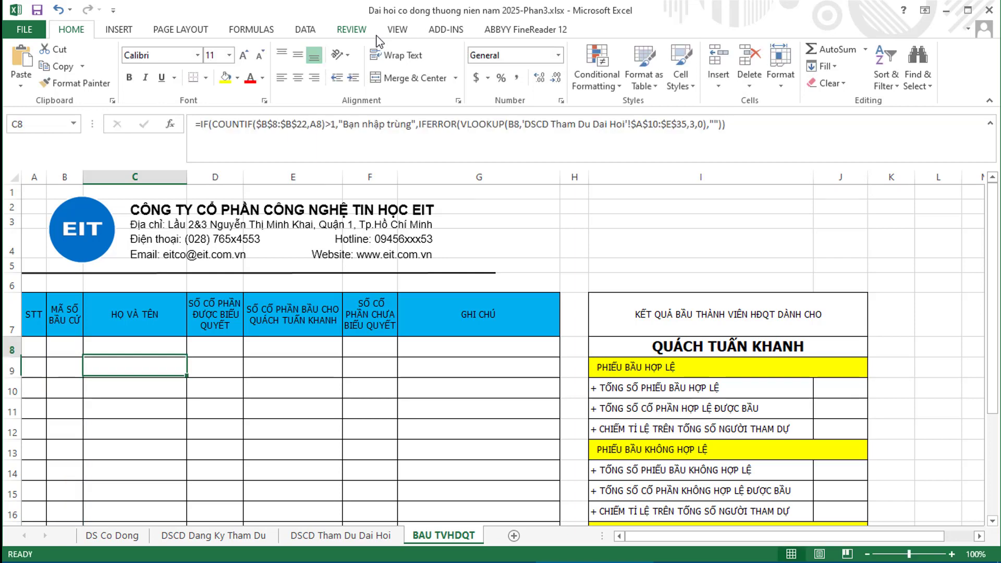
Enter voting code 001 in B8 to test the name lookup.
key(Left)
text(001)
key(Return)
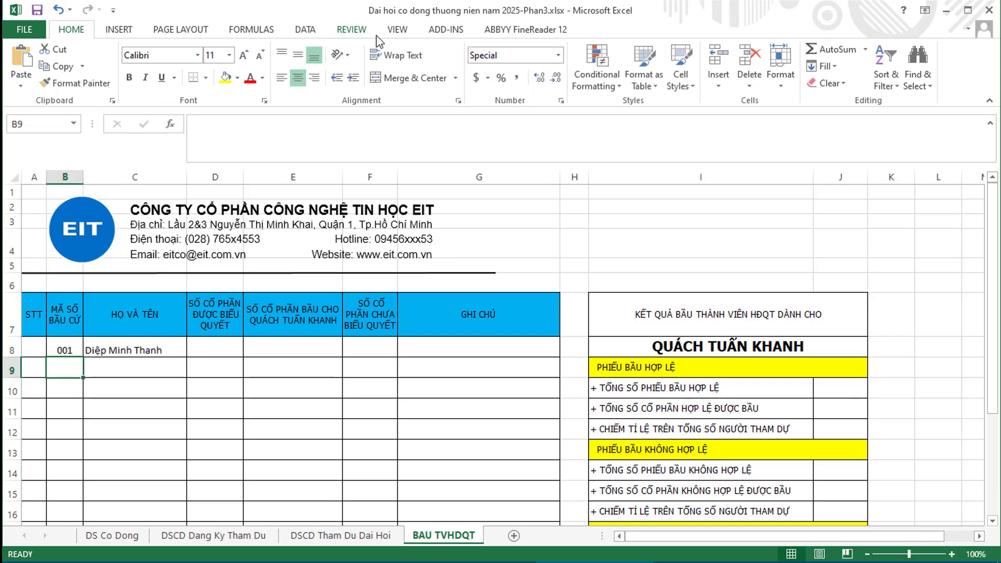
text(002)
key(Return)
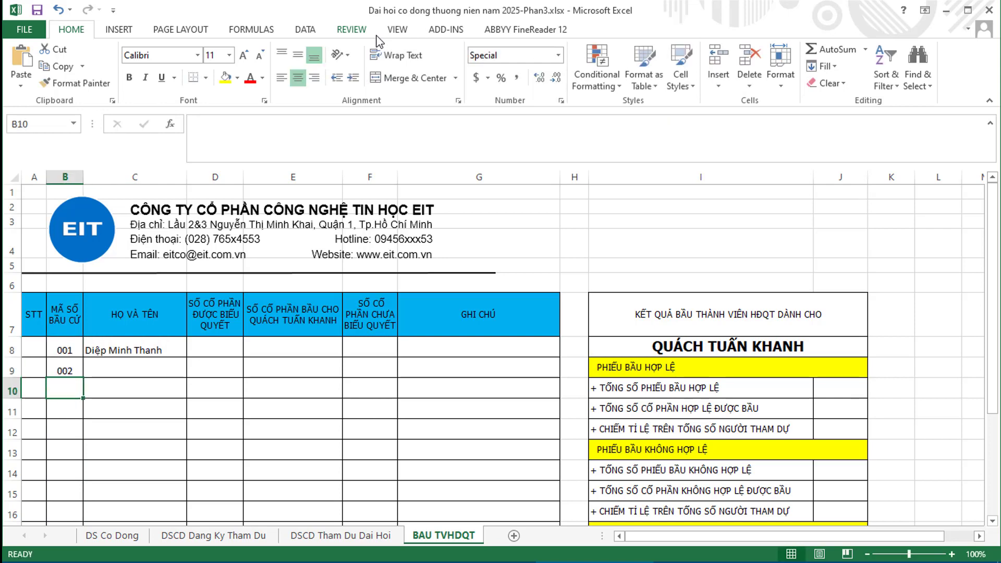
key(ctrl+z)
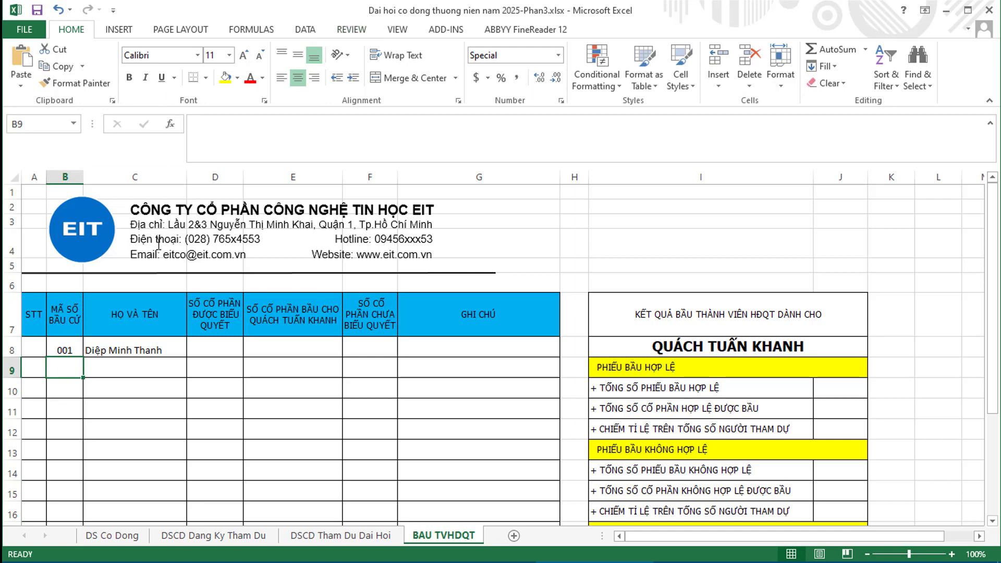
Number the STT column from 1 to 14 in A8:A21, starting with 1 in A8 and filling the series down.
click(33, 350)
text(1)
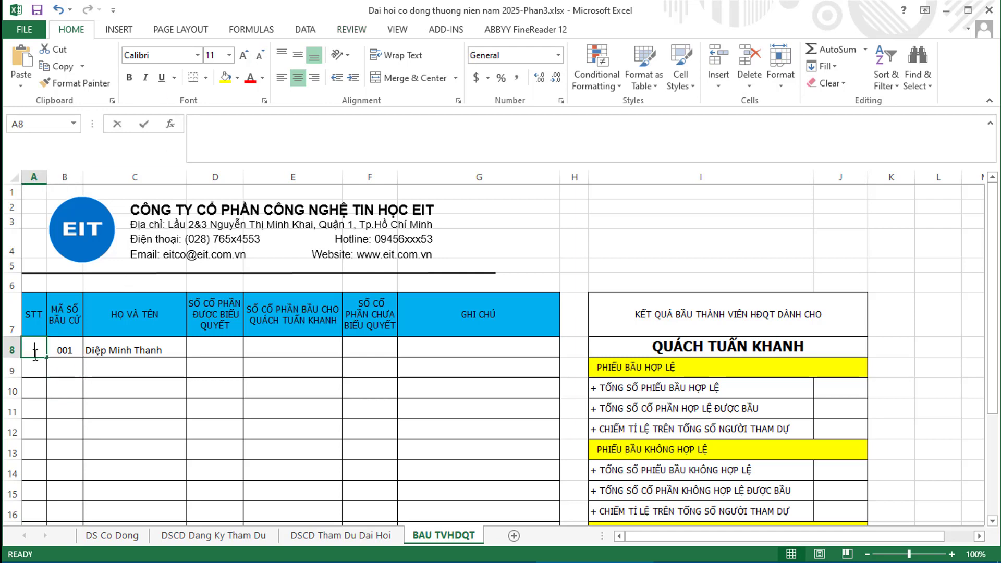
key(ctrl+Return)
drag(46, 359, 44, 455)
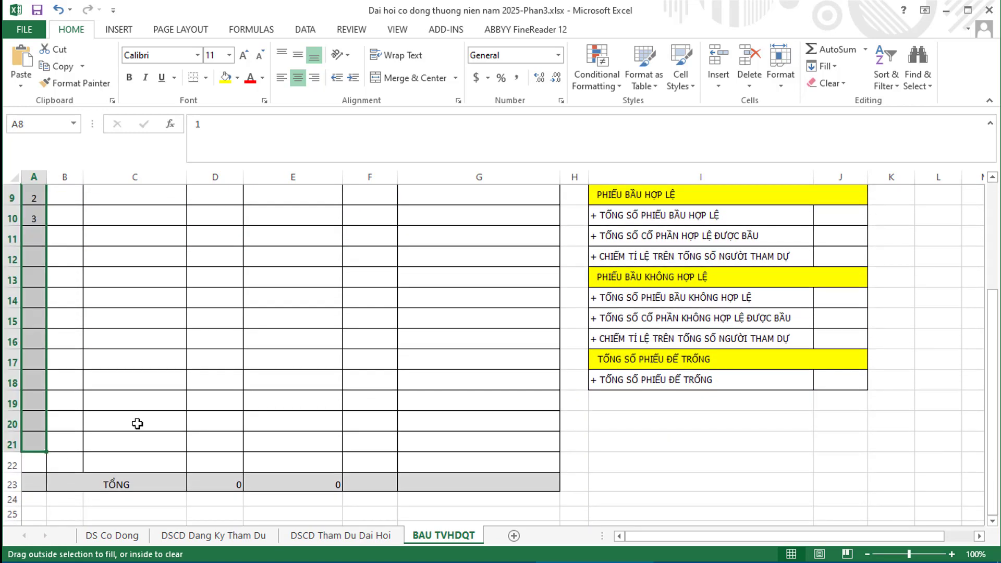
click(62, 444)
scroll(174, 402, up, 3)
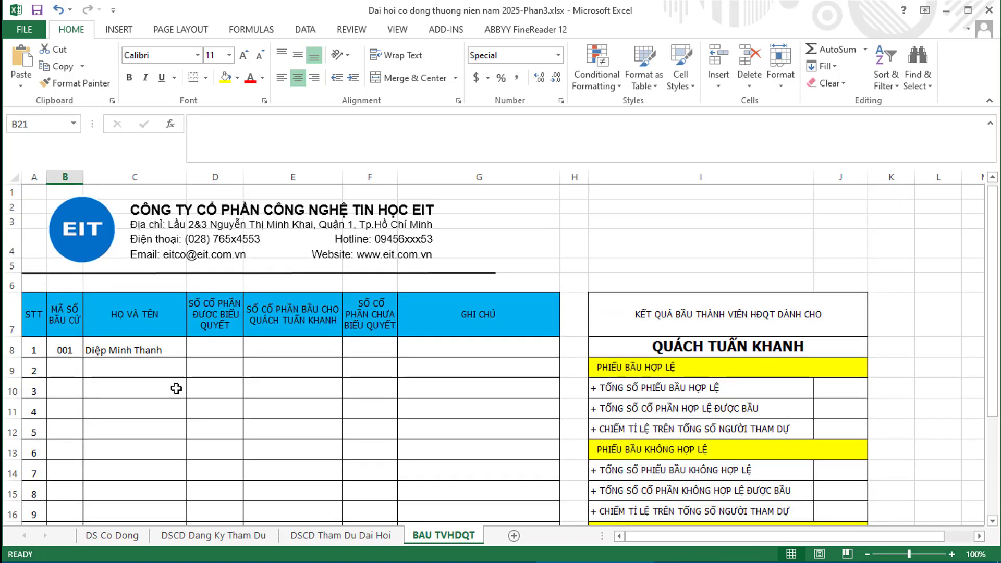
Fill the name lookup formula from C8 down to C21 and check the copied formulas in C12 and C15.
click(73, 351)
click(130, 350)
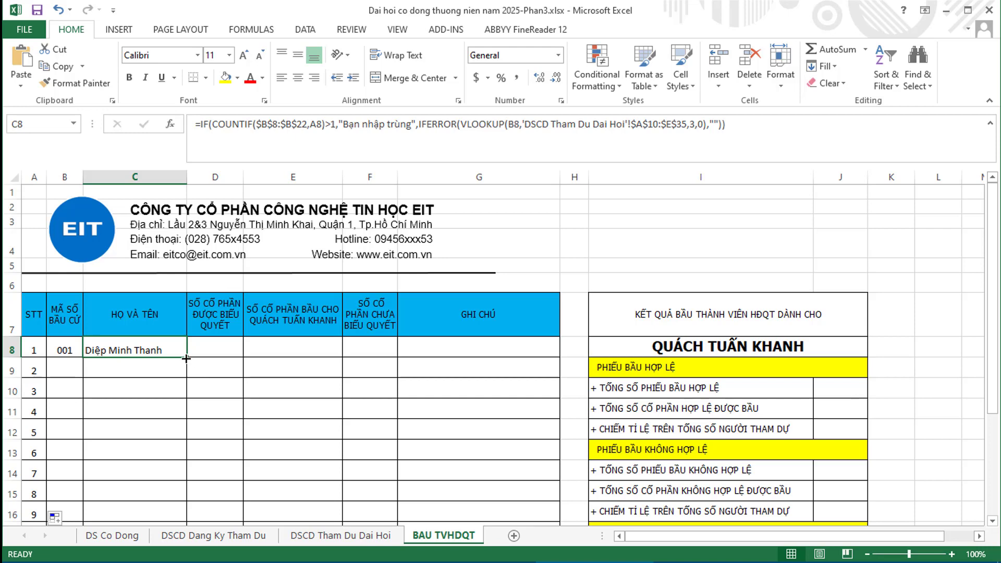
drag(186, 358, 167, 464)
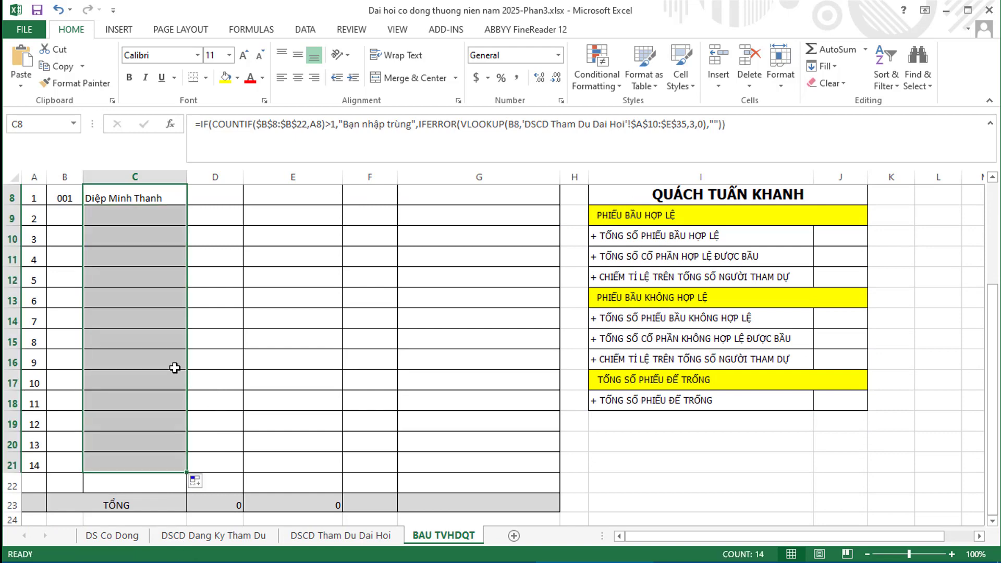
click(162, 276)
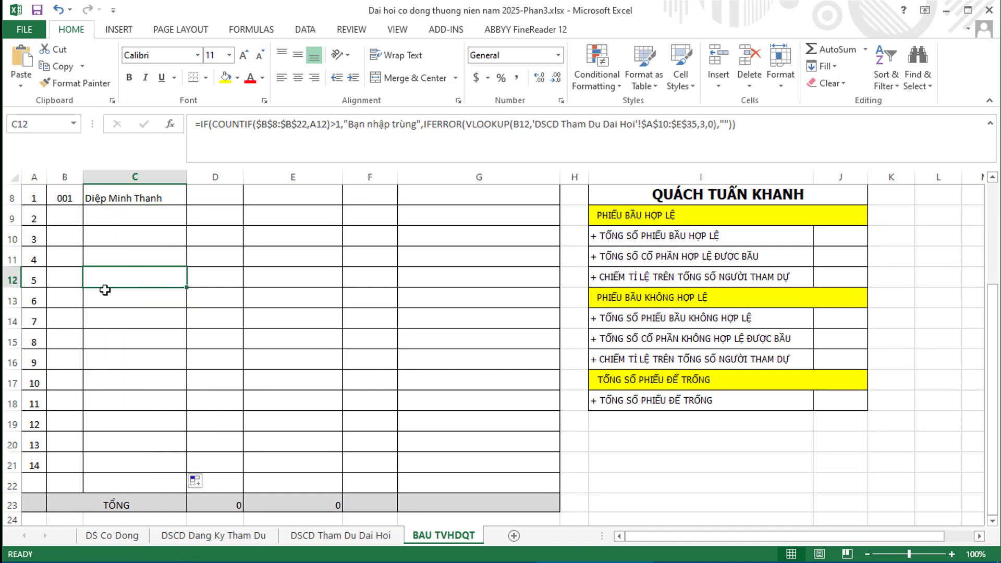
click(128, 333)
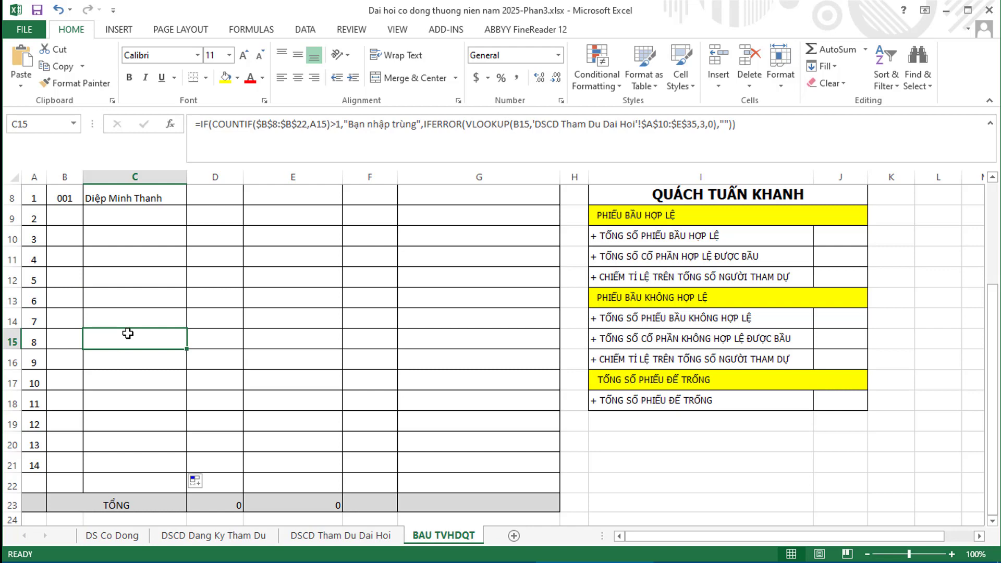
Enter voting codes 002, 003, 004 and 005 in B9:B12.
scroll(128, 334, up, 2)
click(81, 355)
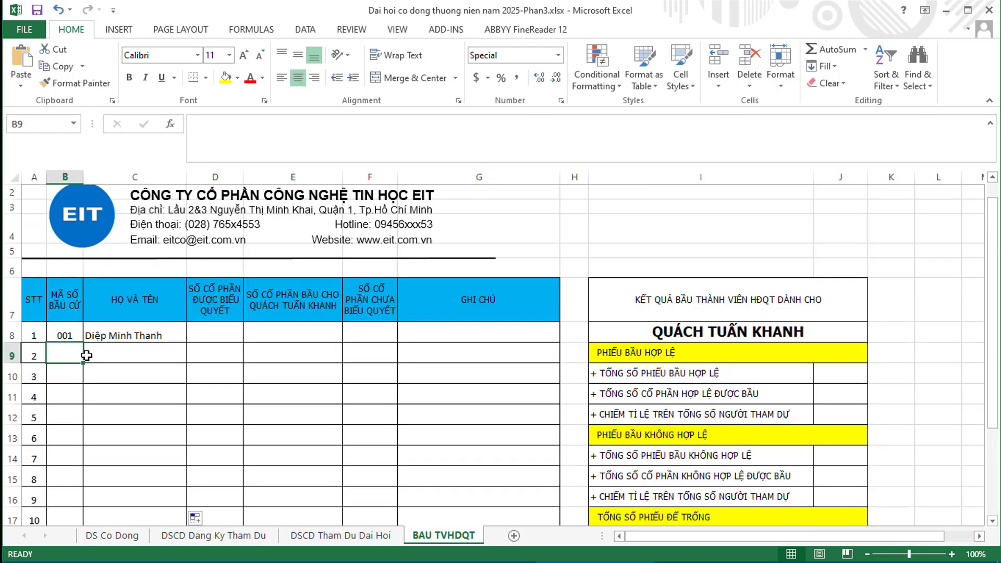
text(002)
key(Return)
text(003)
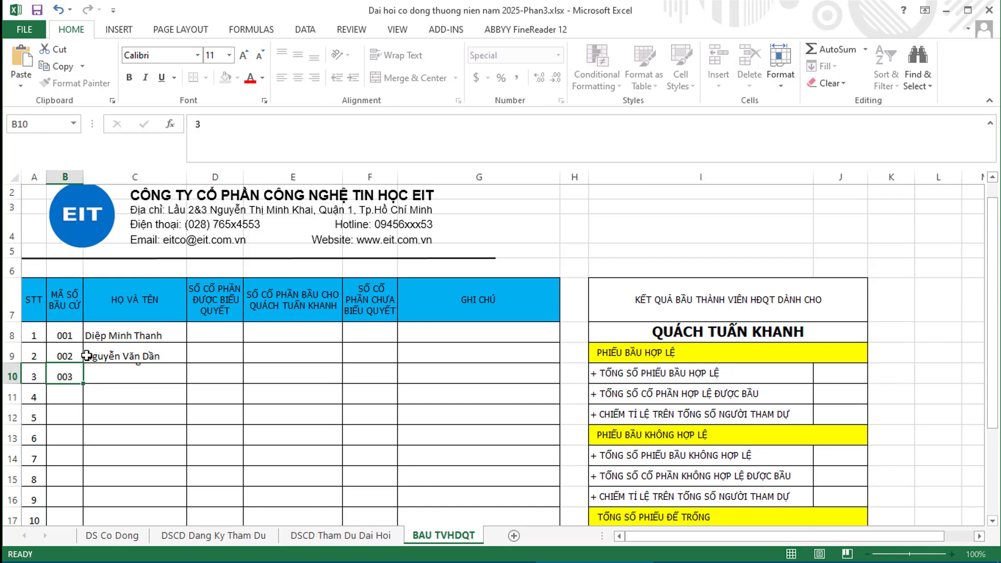
key(Return)
text(004)
key(Return)
text(005)
key(Return)
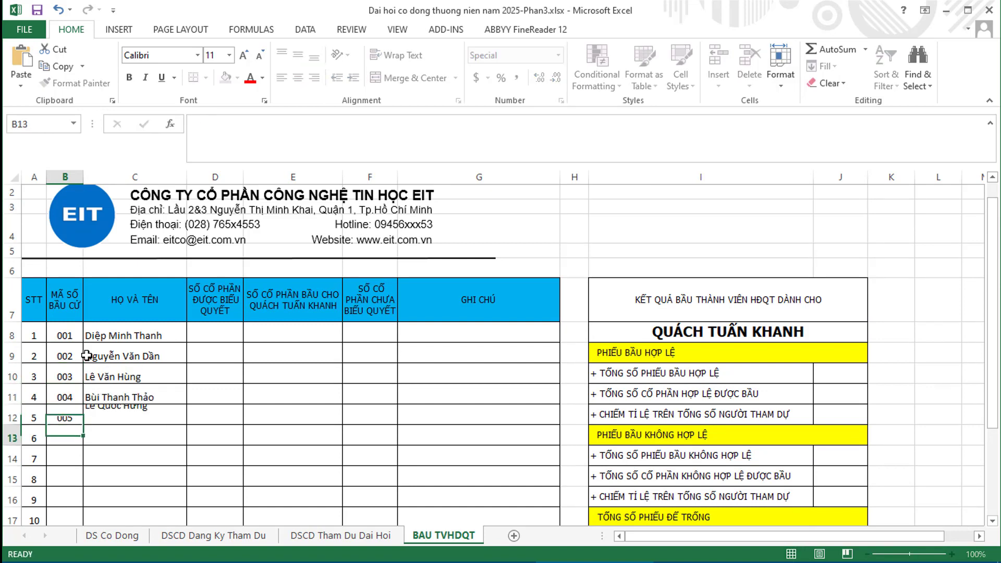
Enter voting codes 006 and 007 in B13:B14 and repeat 007 in B15 to test the duplicate check.
text(006)
key(Return)
text(007)
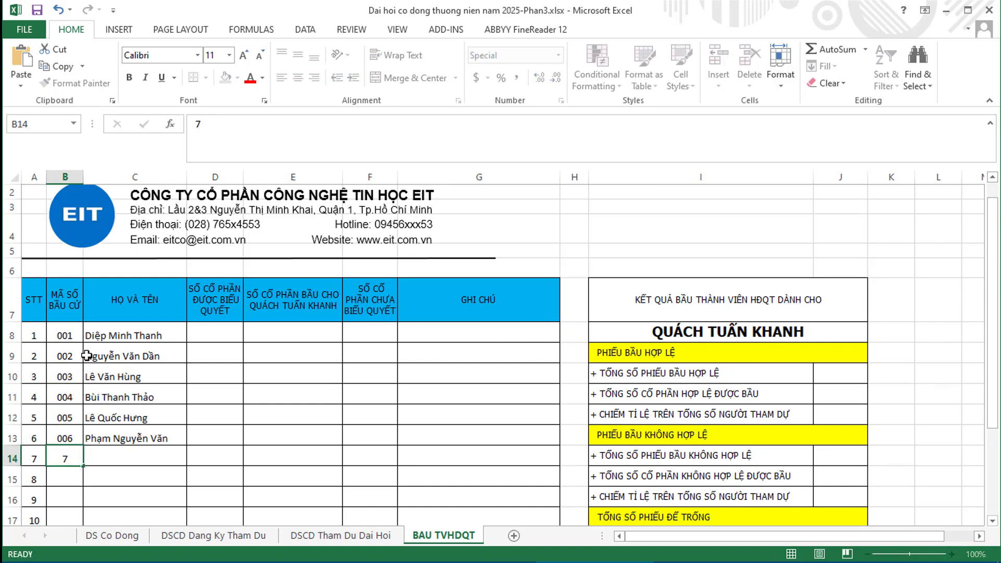
key(Return)
text(007)
key(Return)
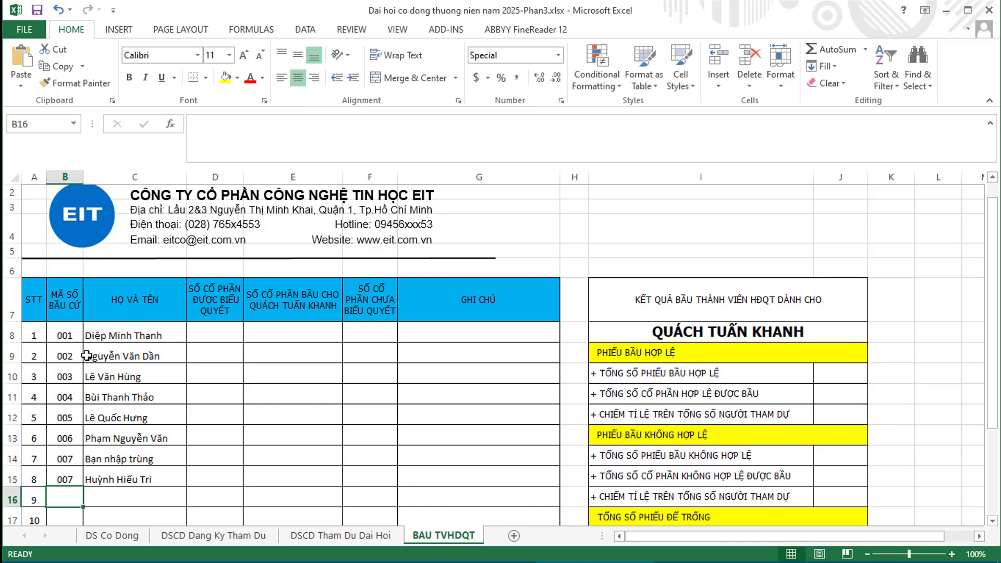
key(Up)
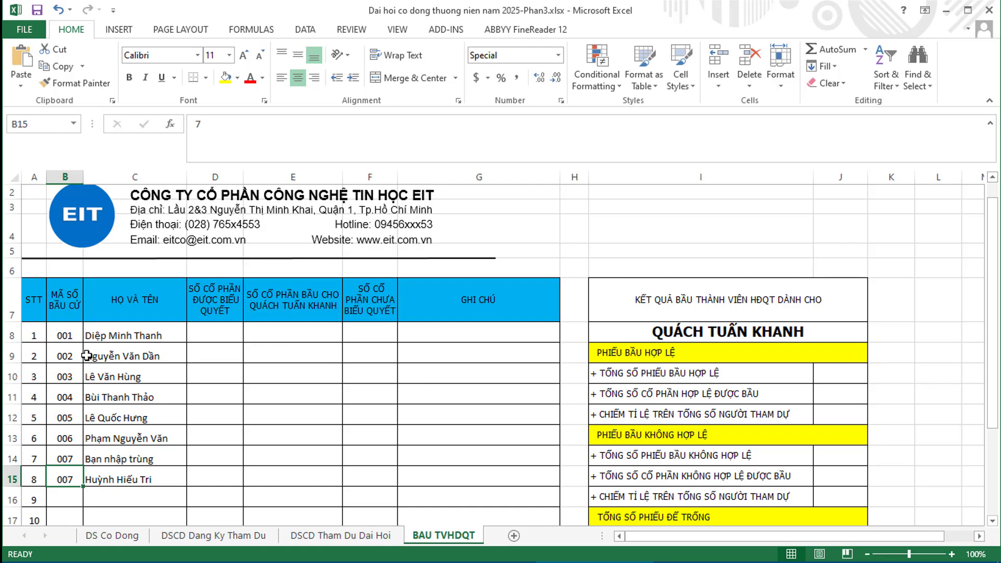
Copy the COUNTIF expression from C15's formula and enter it as a separate test formula in E15.
click(154, 479)
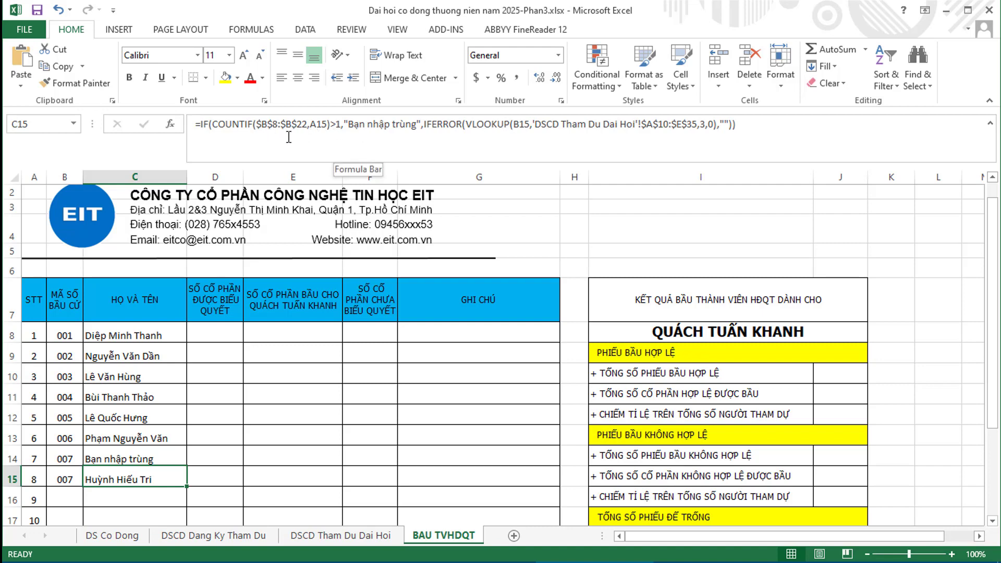
drag(216, 124, 332, 124)
key(ctrl+c)
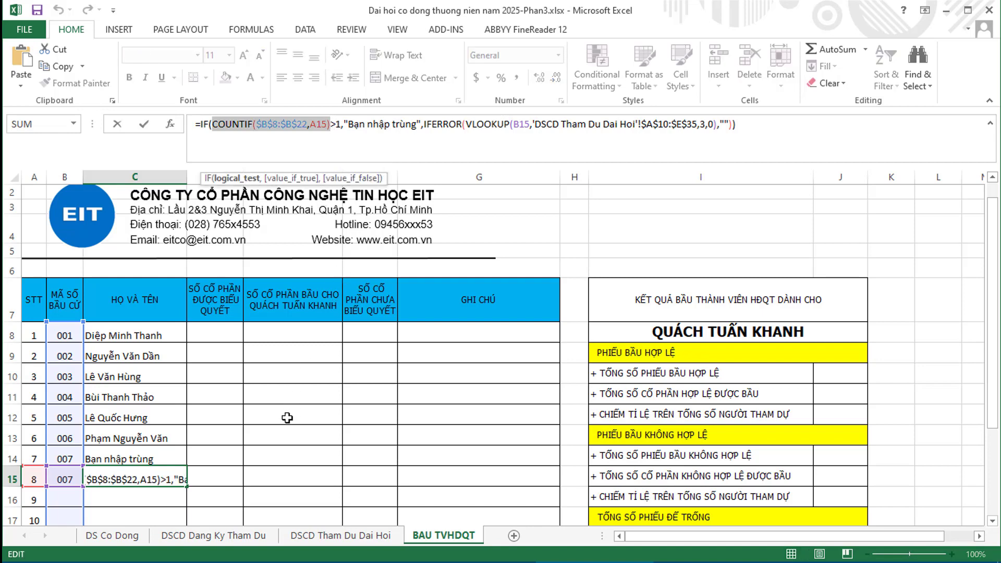
key(Escape)
click(283, 477)
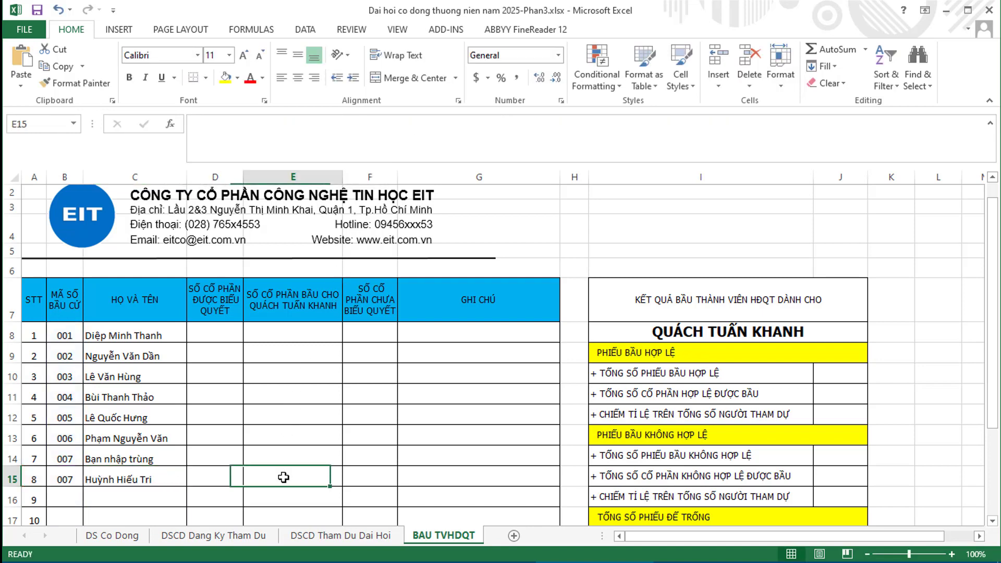
double_click(284, 477)
text(=)
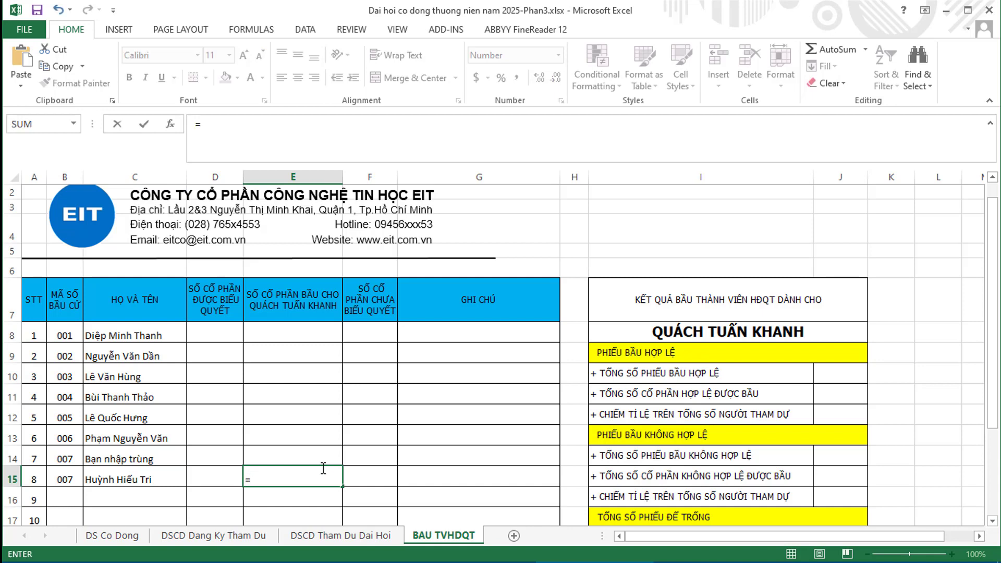
key(ctrl+v)
key(Return)
click(323, 468)
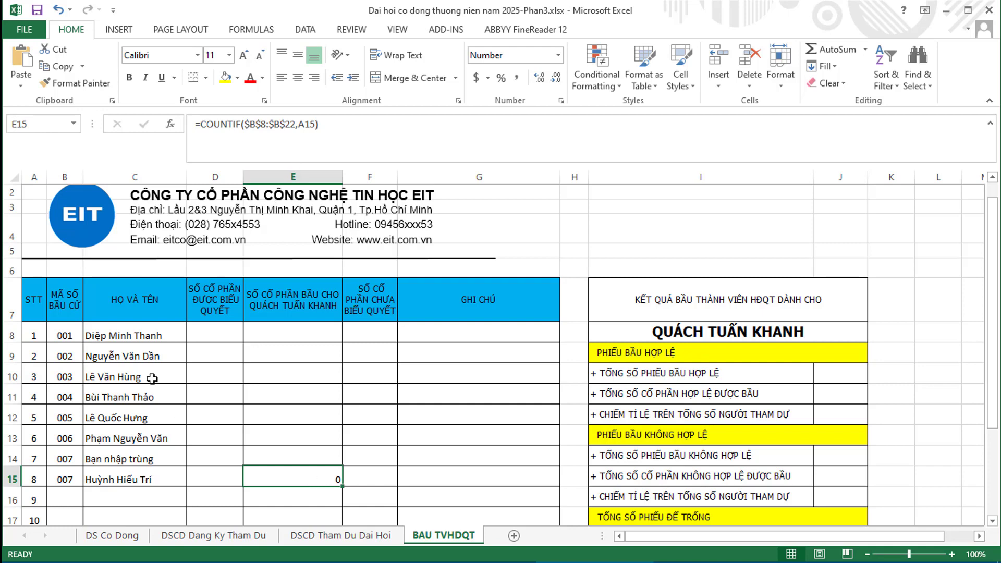
Change the COUNTIF criterion in C8's formula to B8 and commit the formula.
click(153, 338)
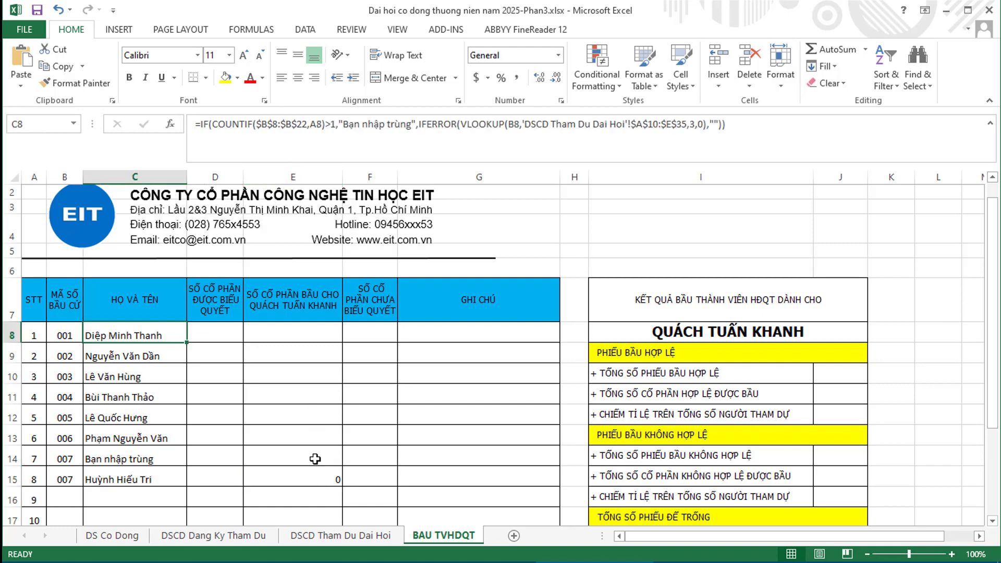
click(312, 481)
click(136, 339)
click(311, 121)
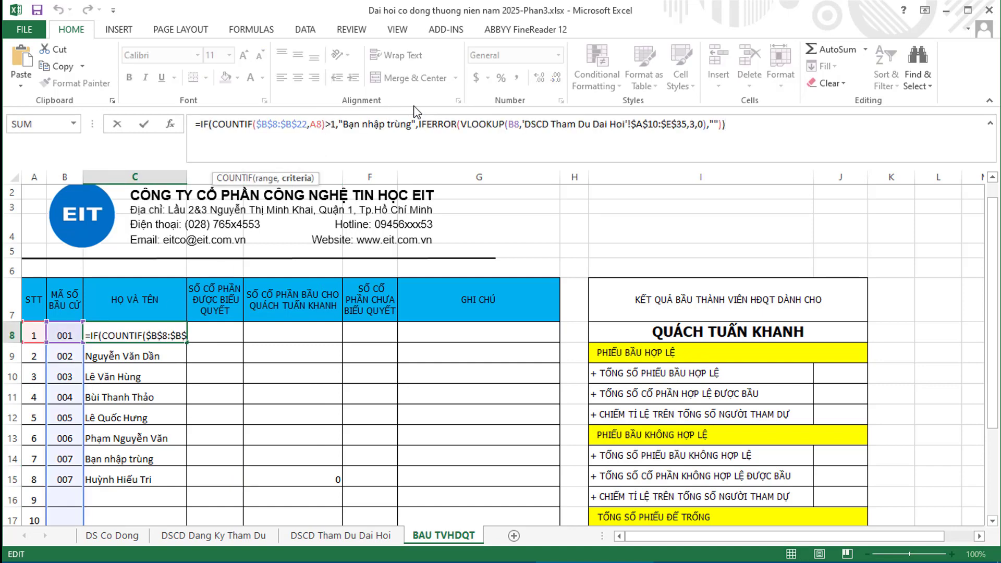
key(Delete)
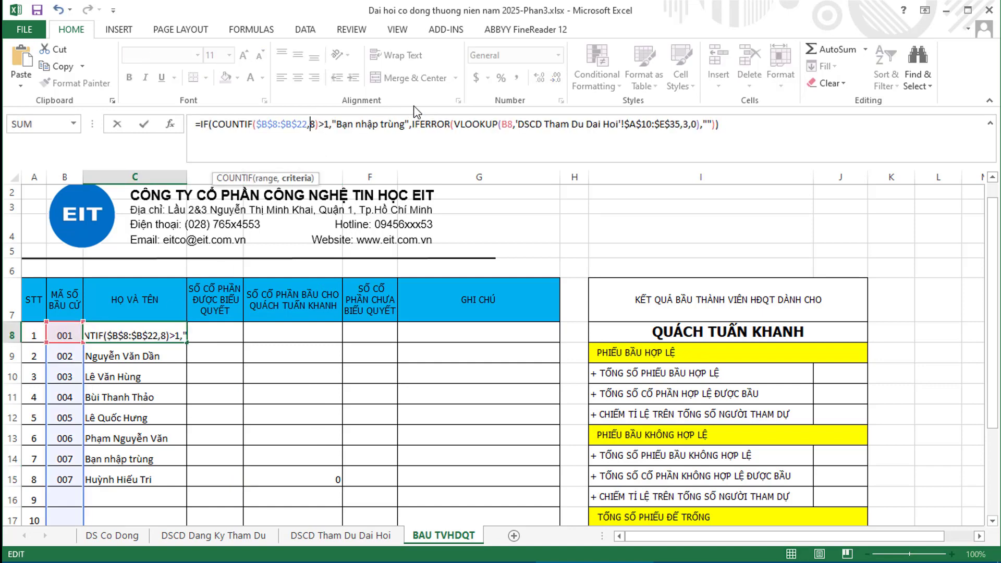
text(B)
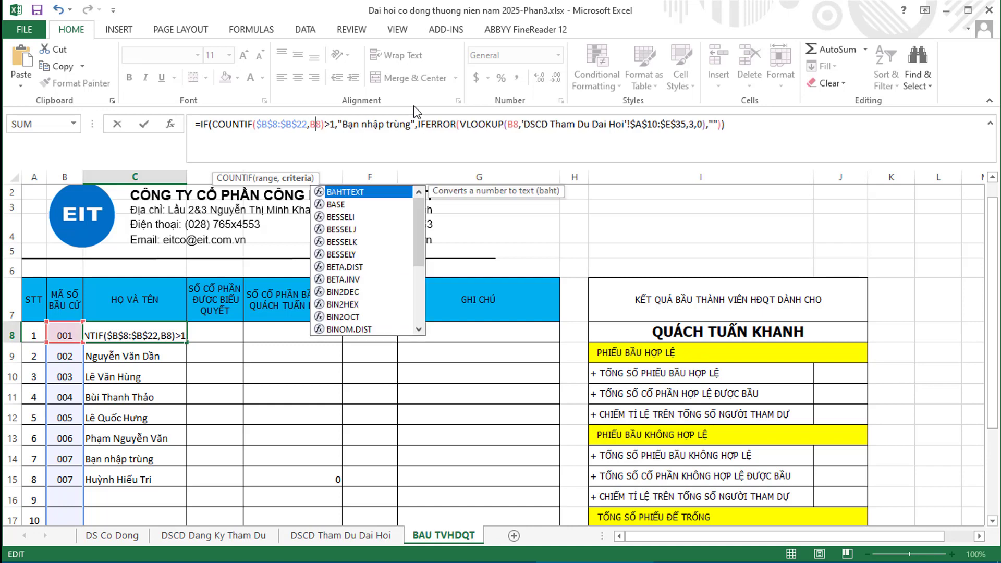
key(End)
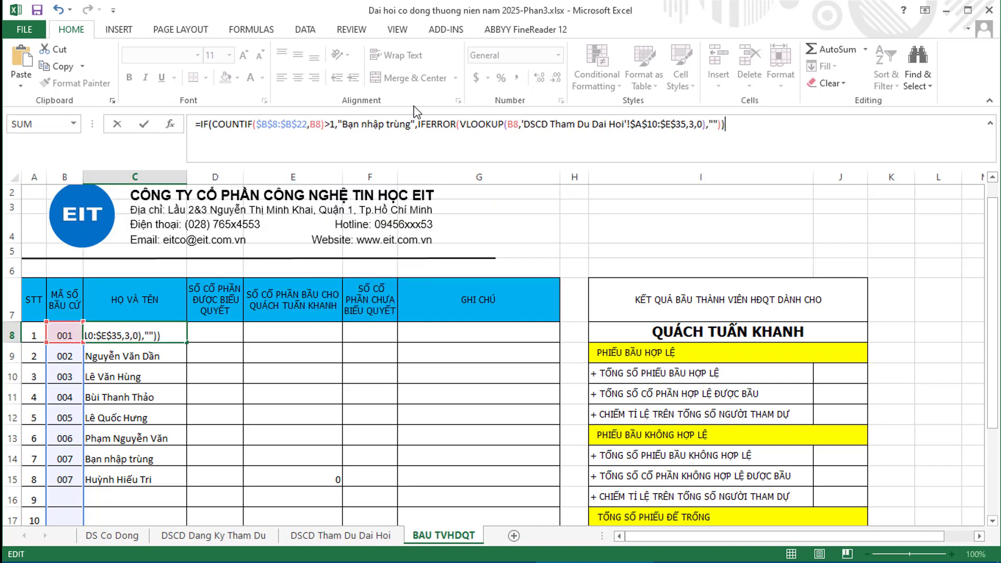
key(Return)
key(Up)
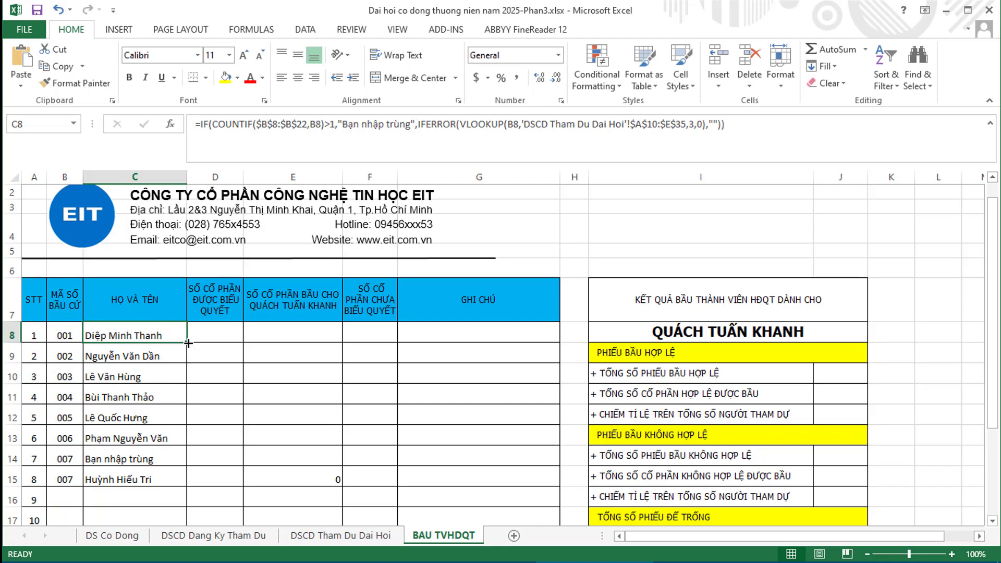
Fill C8's corrected lookup formula down through C22.
drag(188, 343, 188, 491)
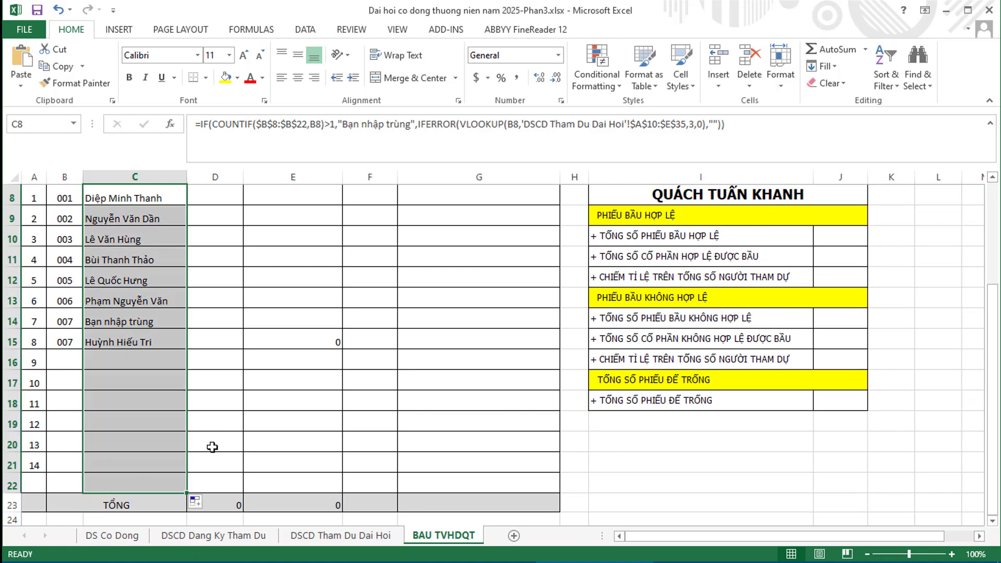
click(187, 325)
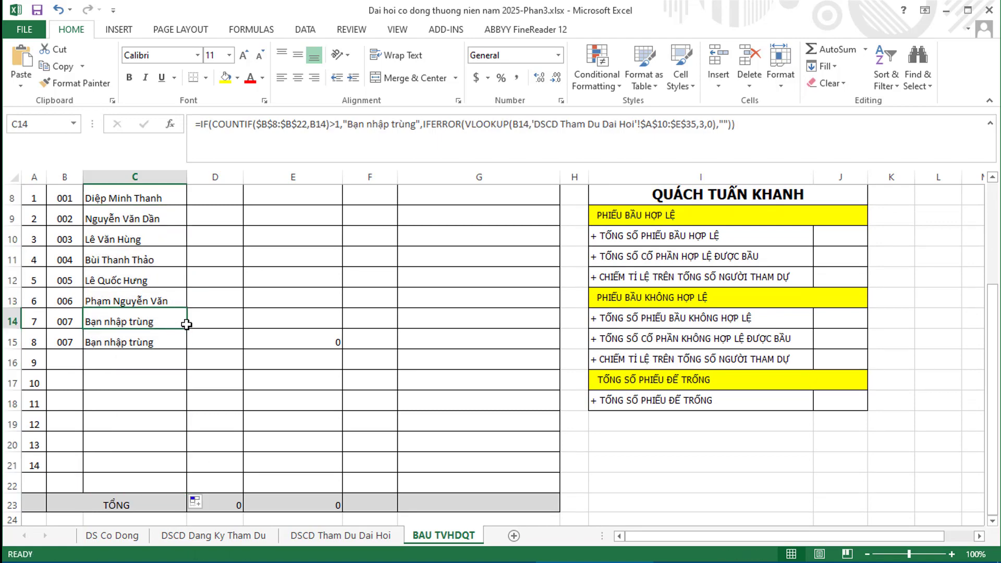
scroll(186, 325, up, 3)
scroll(156, 360, down, 1)
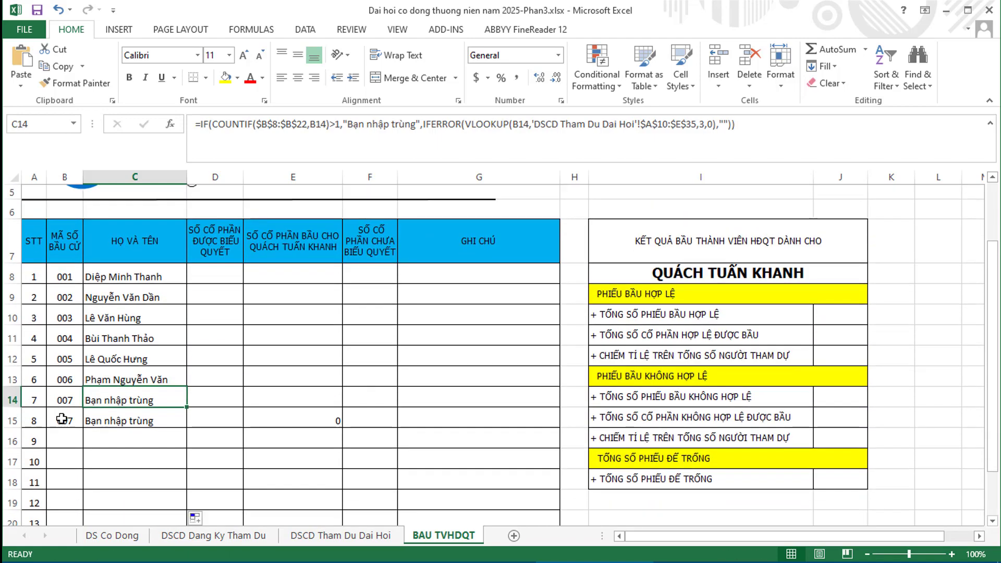
Replace the duplicate voting code in B15 with 008.
click(62, 420)
text(8)
key(Return)
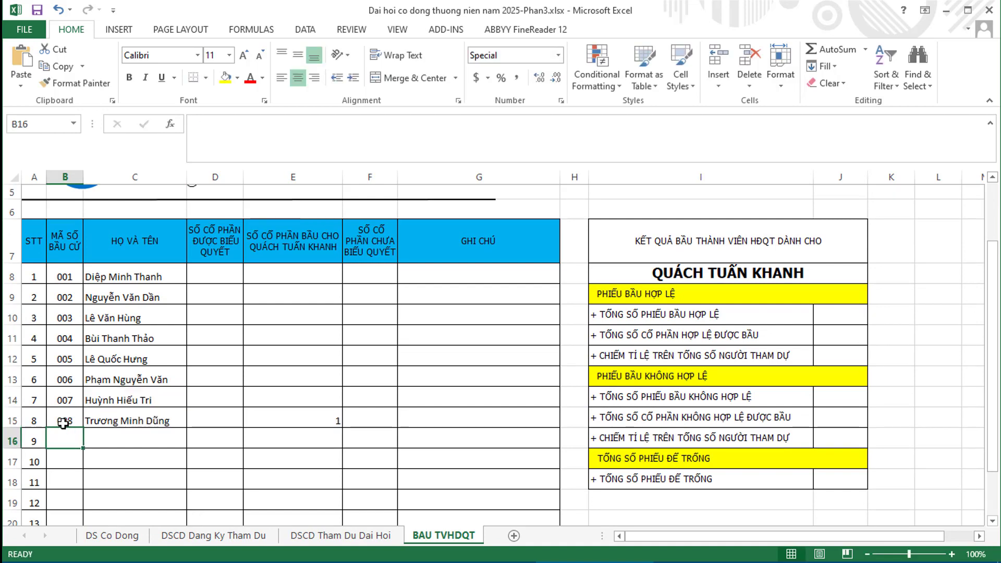
Delete the COUNTIF test formula from E15.
click(63, 424)
key(Right)
key(Right)
key(Right)
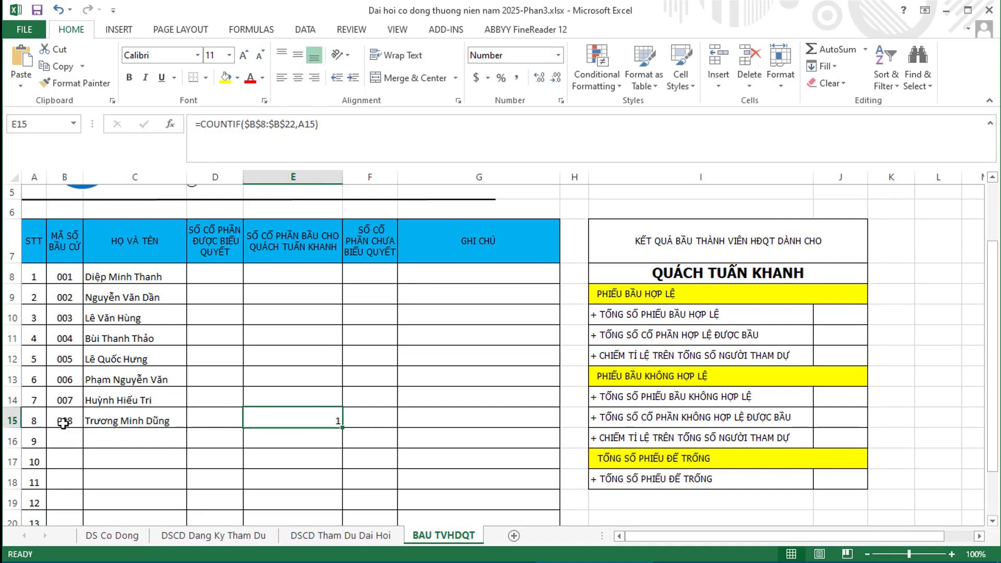
key(Delete)
key(Left)
click(63, 424)
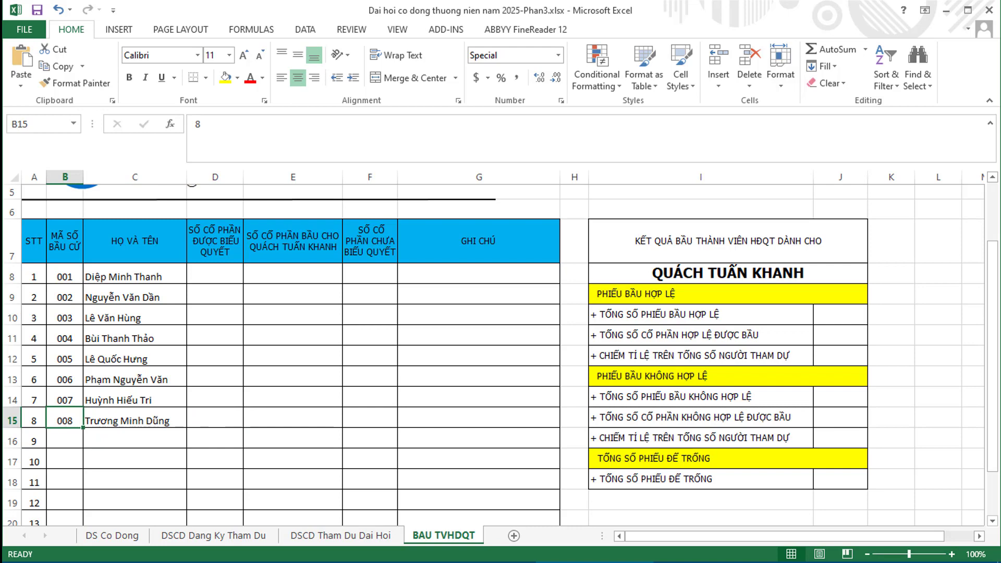
Enter voting codes 009, 010, 011, 012 and 013 in B16:B20.
key(Down)
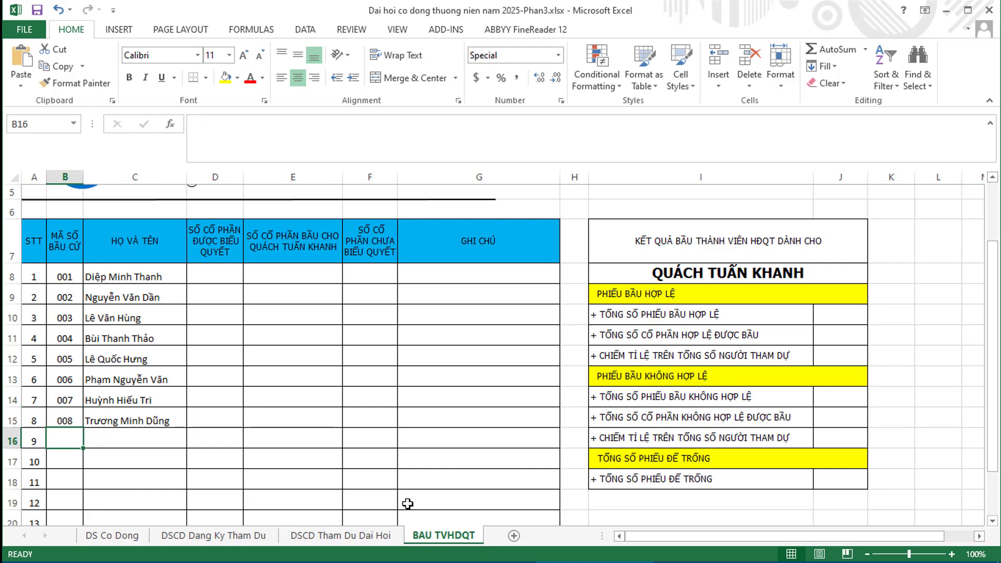
text(009)
key(Return)
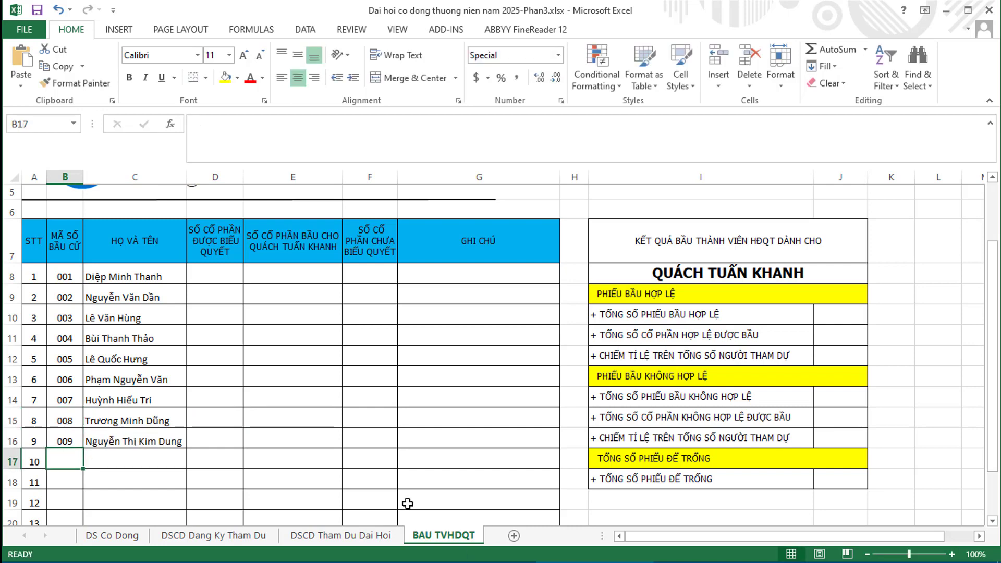
text(10)
key(Return)
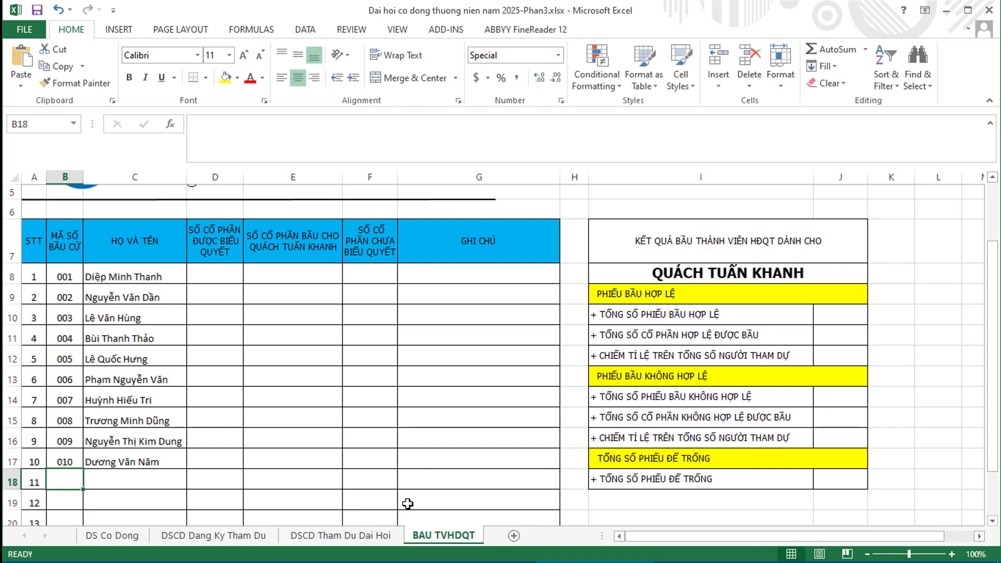
text(11)
key(Return)
text(12)
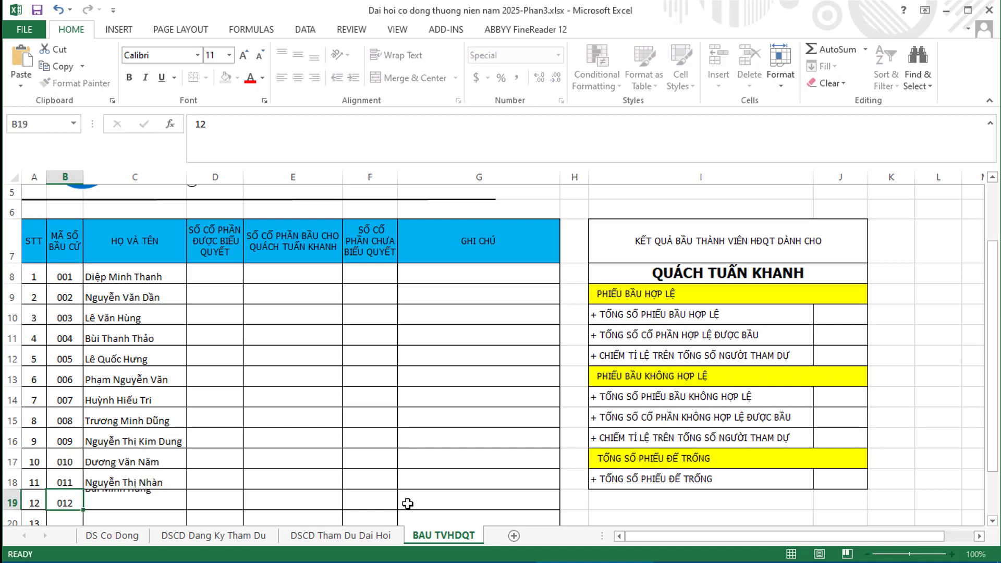
key(Return)
text(13)
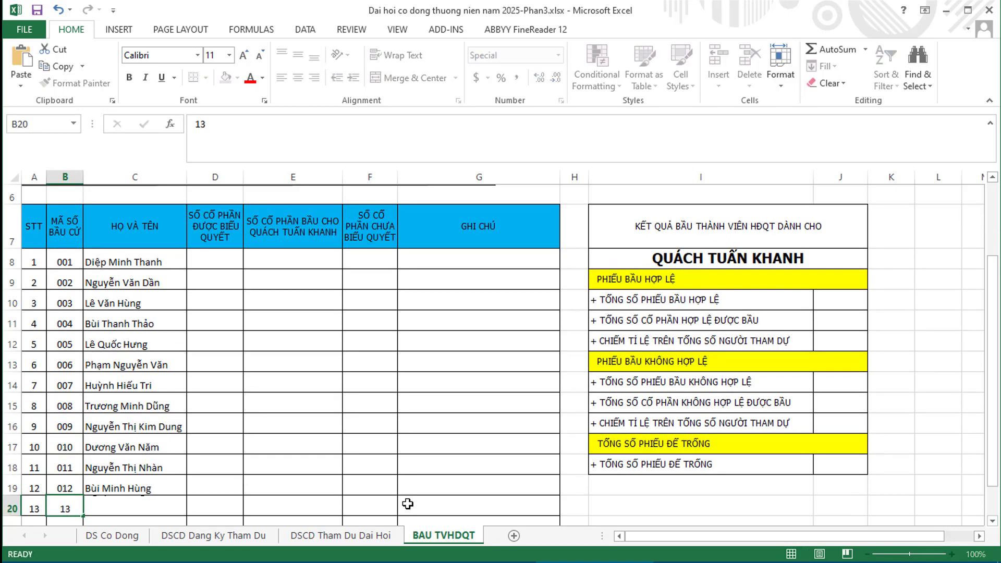
key(Return)
Enter voting code 030 in B21 and fill C20's lookup formula down to C21.
text(30)
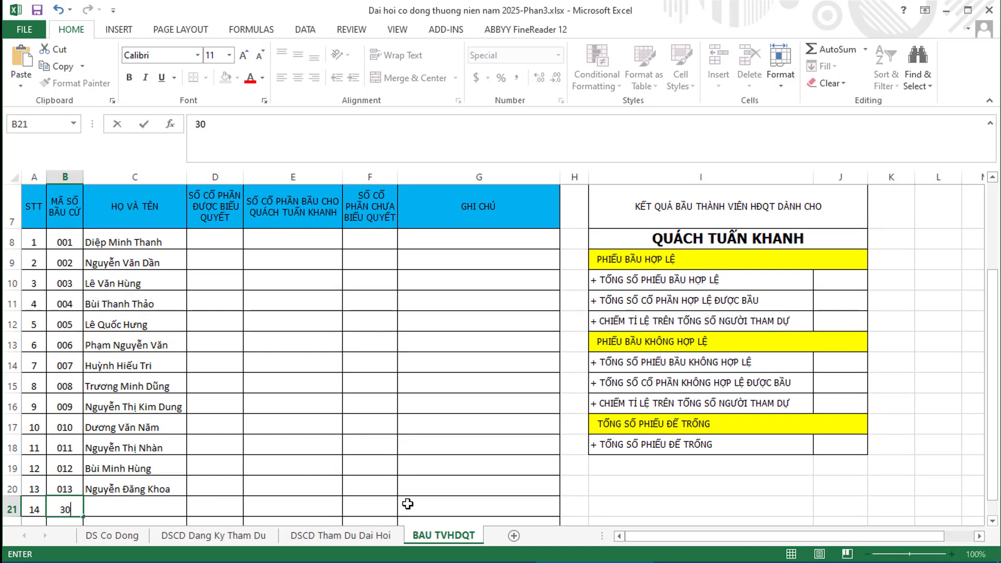
key(Return)
key(Up)
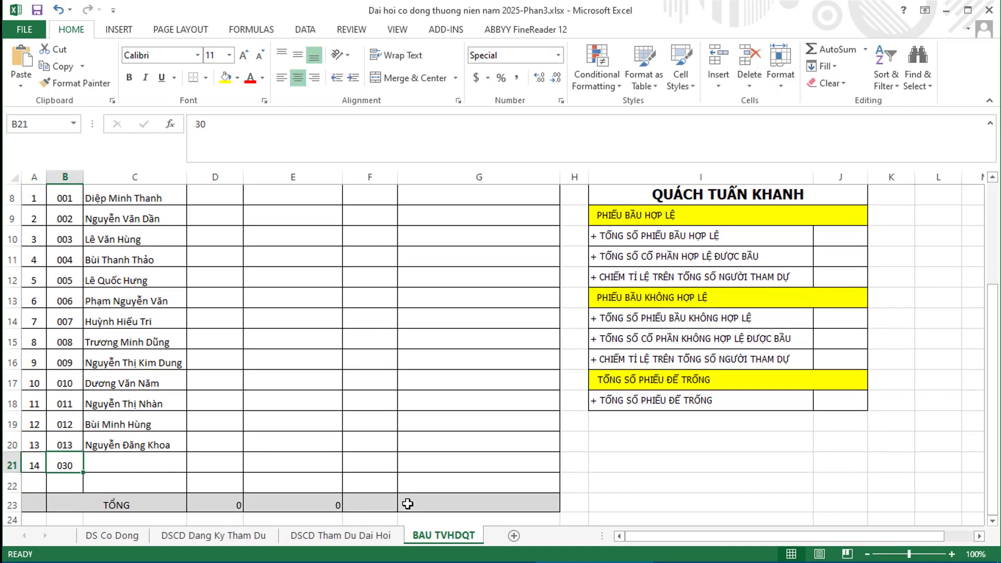
click(115, 442)
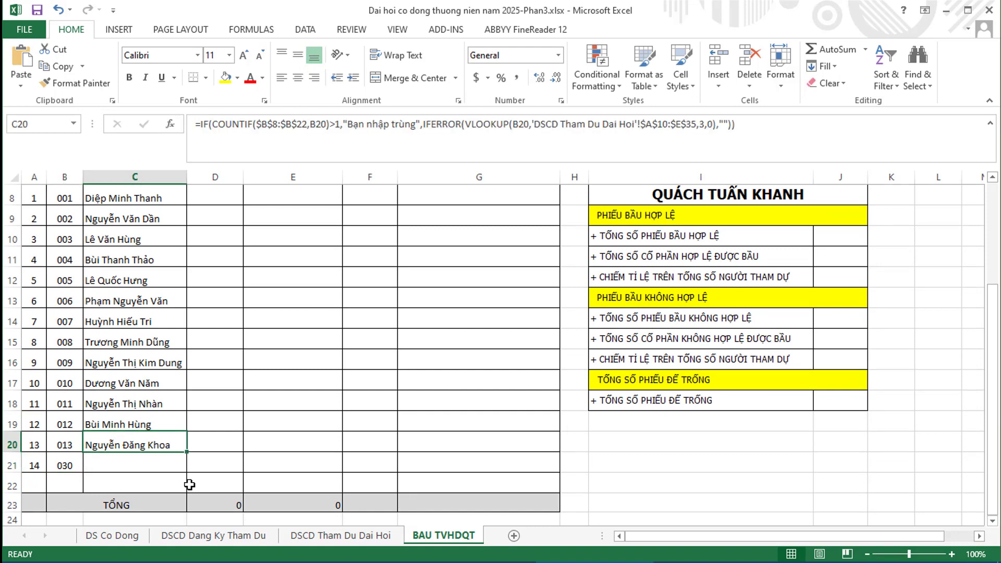
drag(186, 453, 186, 472)
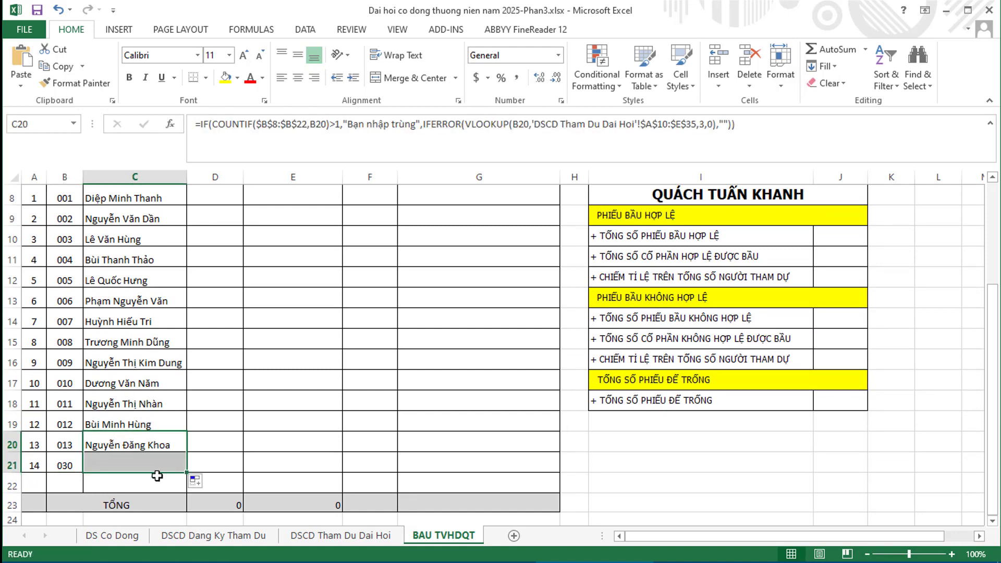
Check the end of the attendance list on the DSCD Tham Du Dai Hoi sheet for code 030, and return to BAU TVHDQT.
click(70, 466)
click(357, 537)
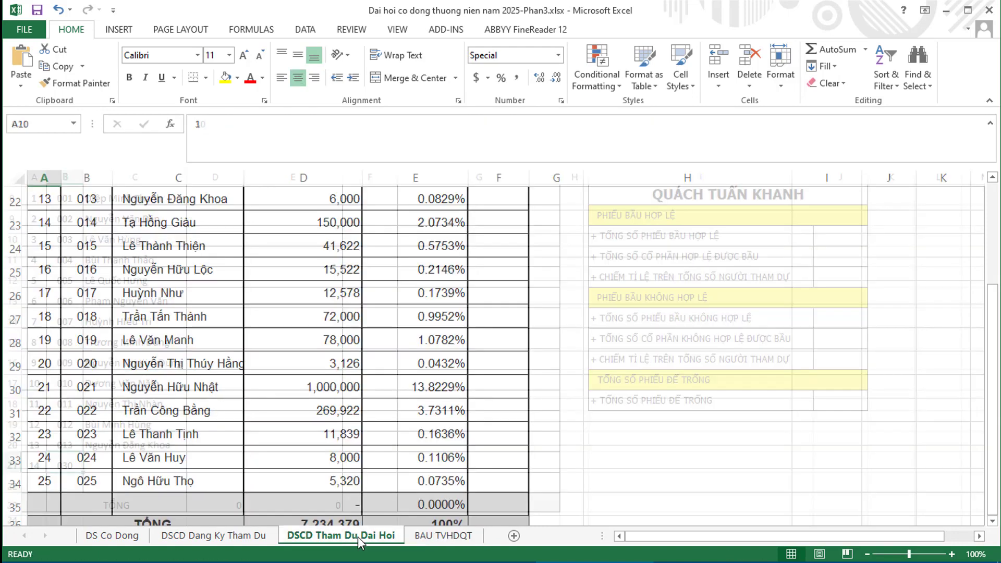
click(639, 437)
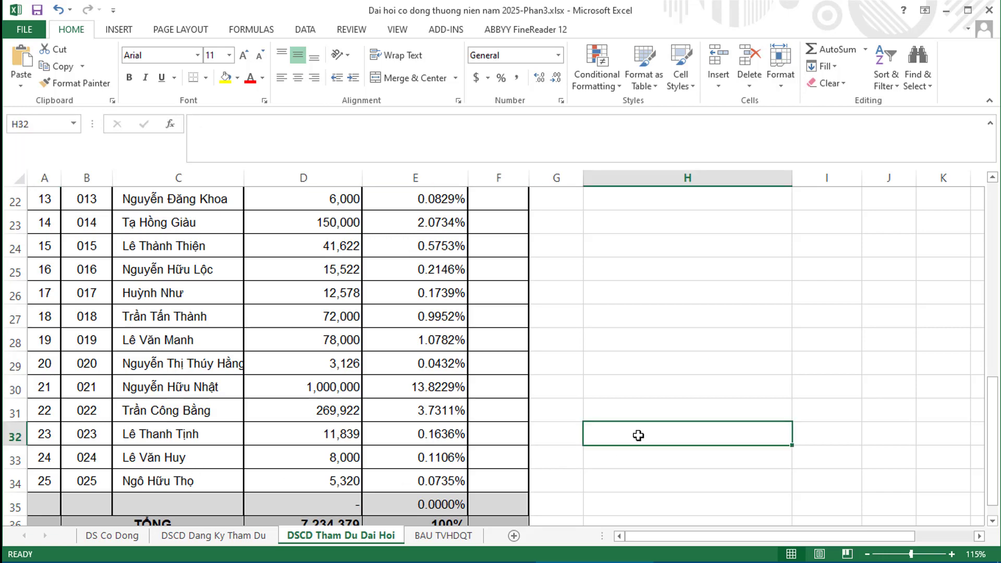
scroll(526, 450, down, 2)
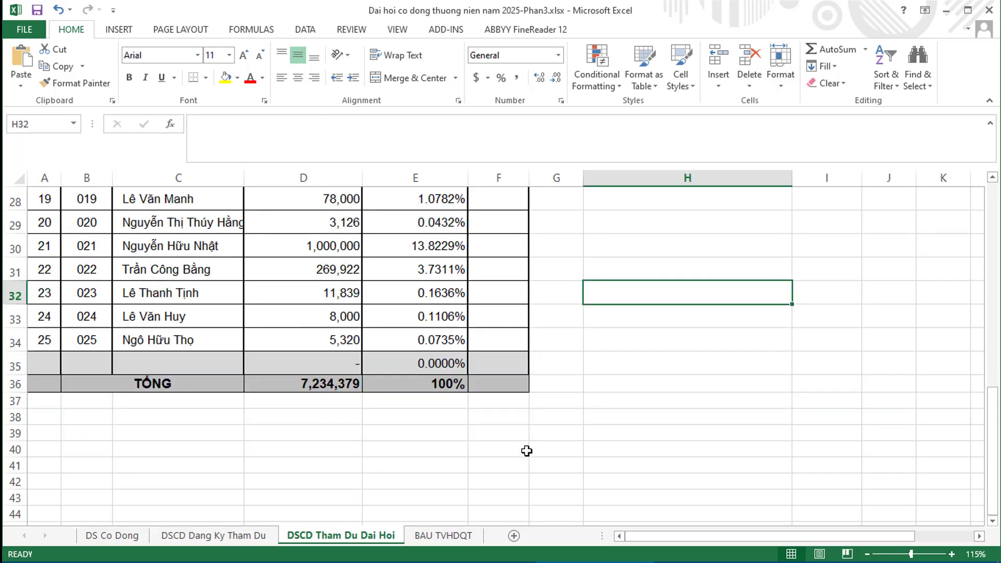
scroll(527, 451, up, 1)
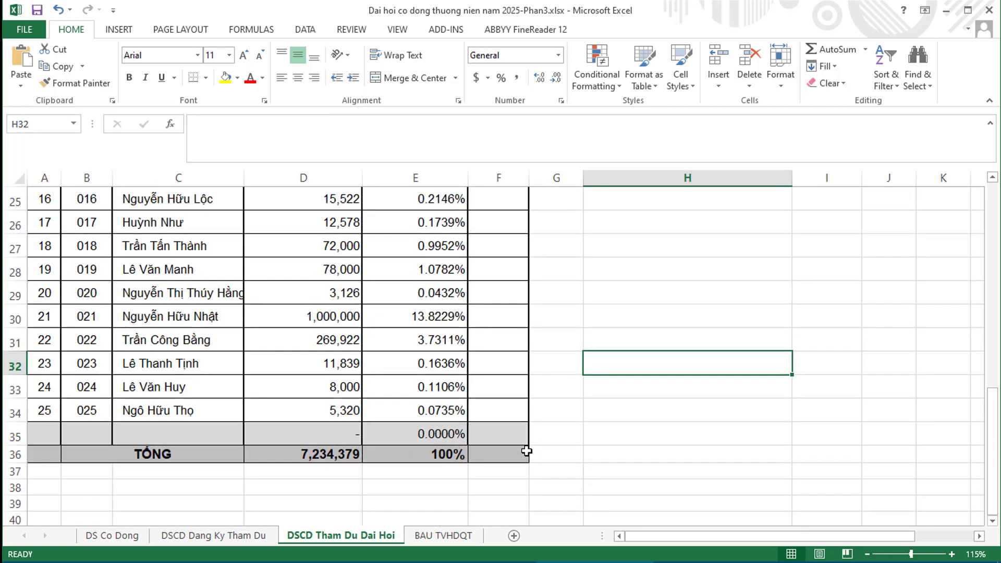
click(457, 537)
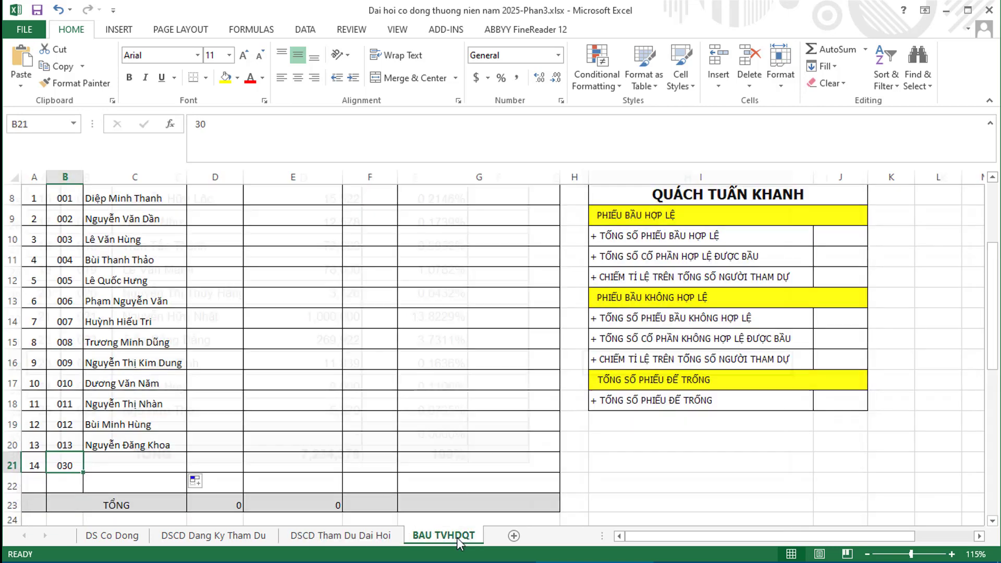
click(147, 463)
Change the voting code in B21 to 020.
click(65, 464)
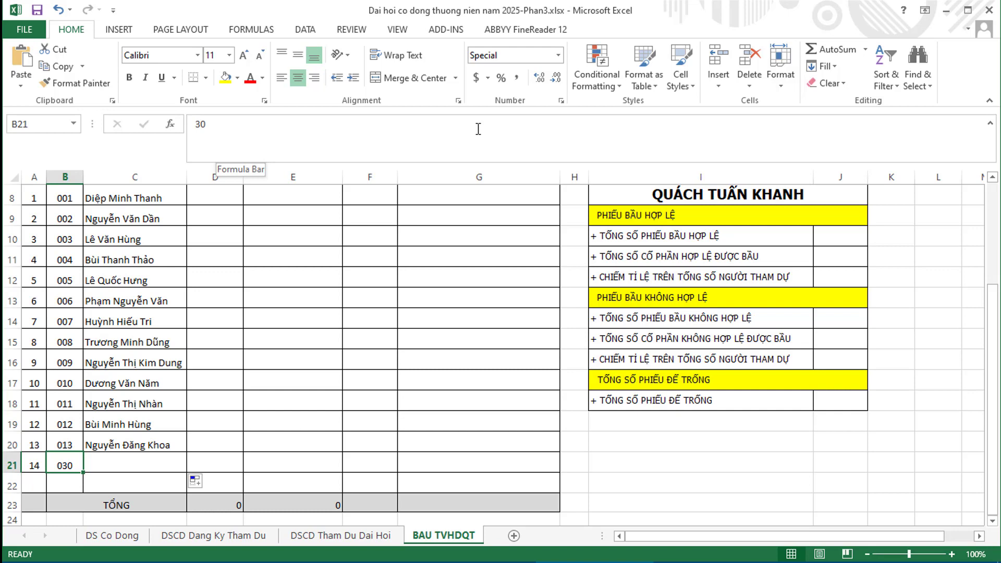
text(20)
key(Return)
key(Up)
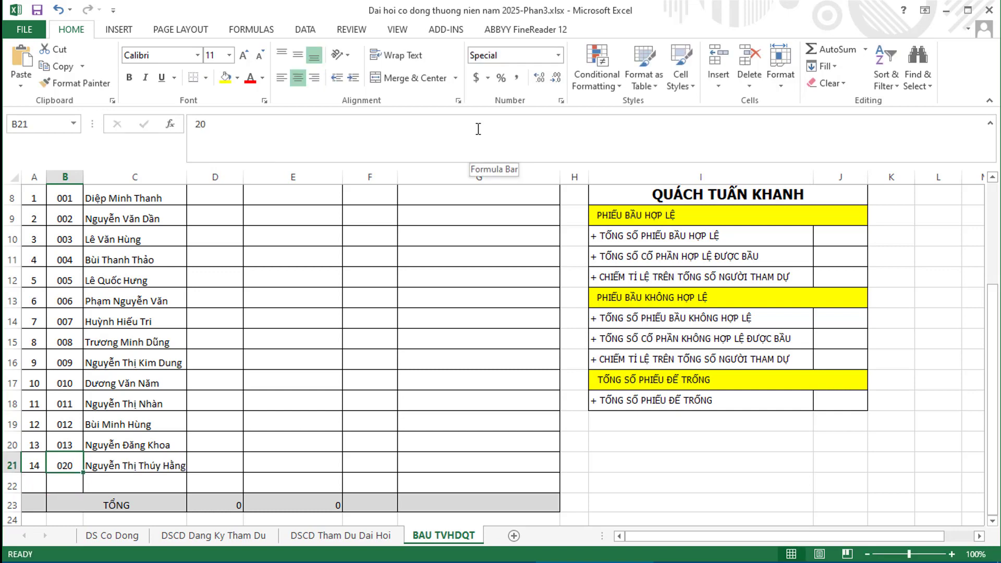
Copy the full text of C8's formula and paste it into D8 as the basis for the share count formula.
scroll(427, 288, up, 3)
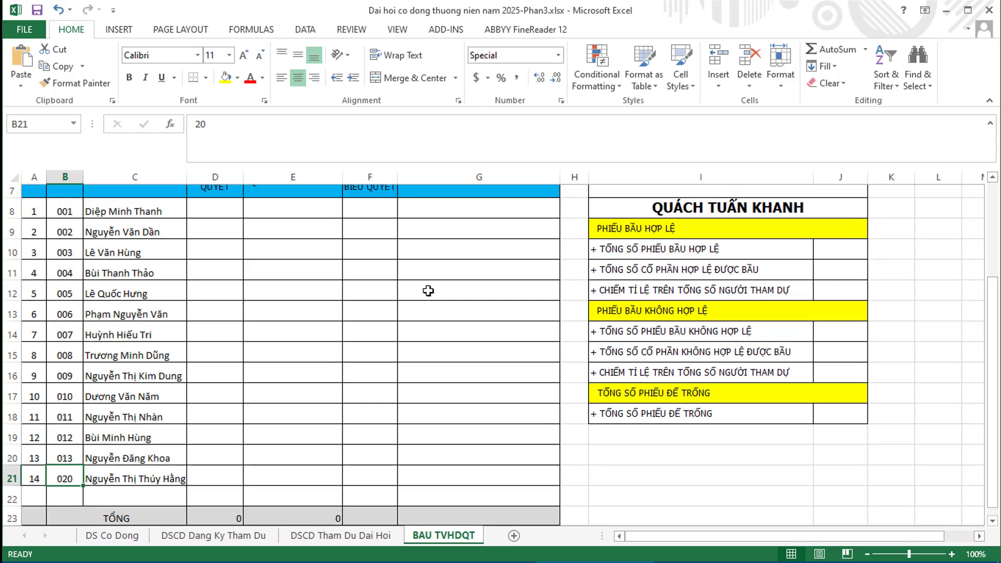
click(218, 346)
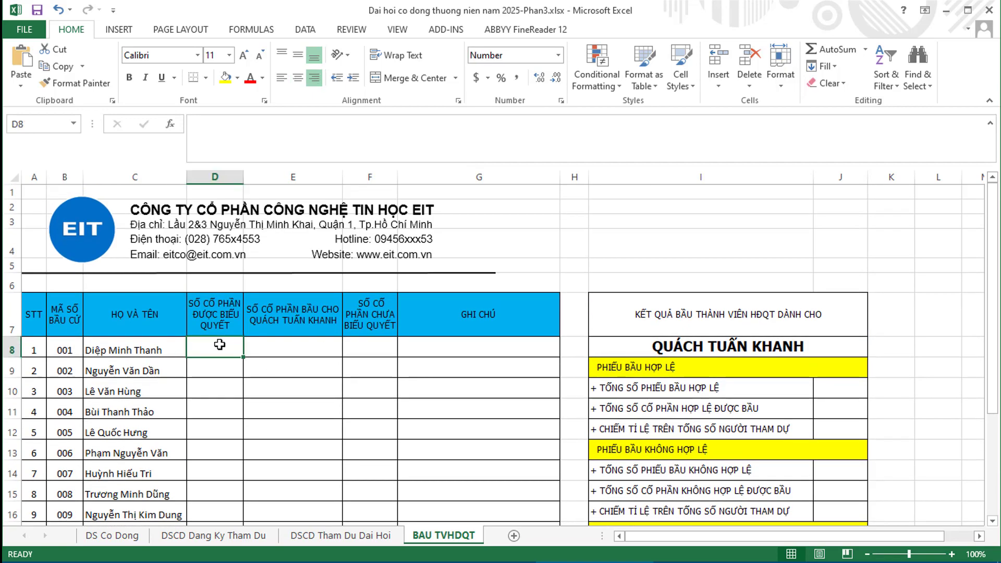
click(144, 350)
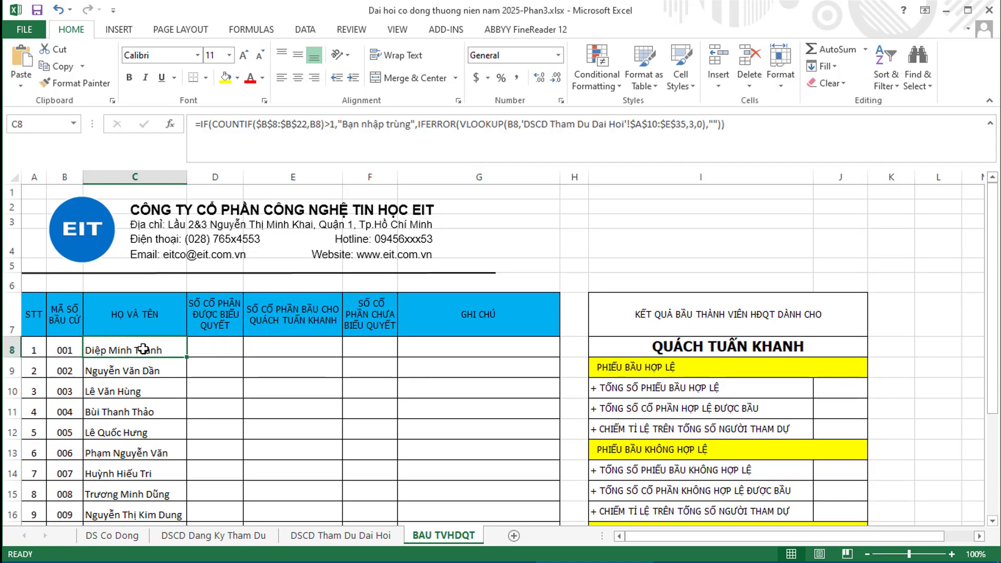
click(193, 125)
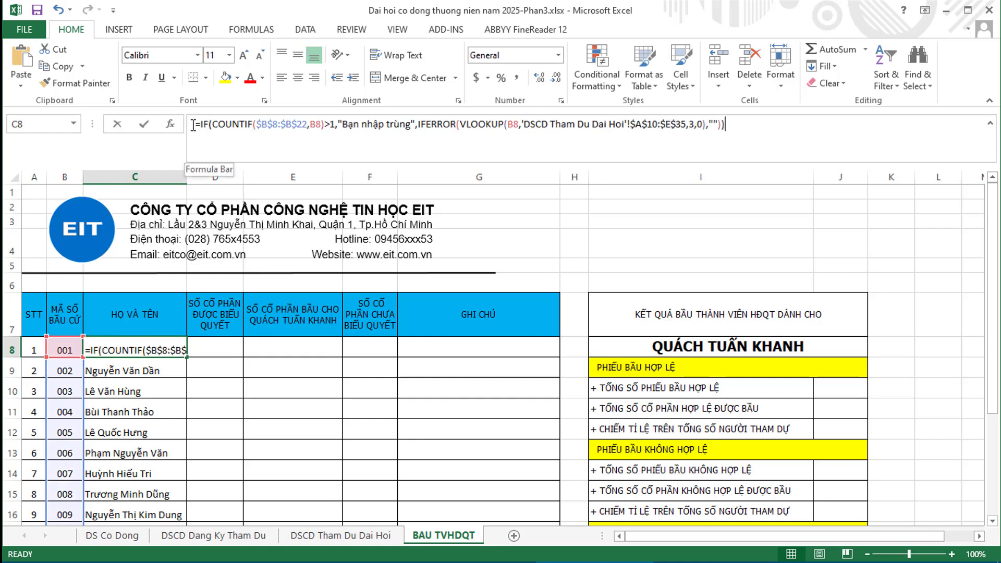
drag(196, 124, 726, 124)
key(ctrl+c)
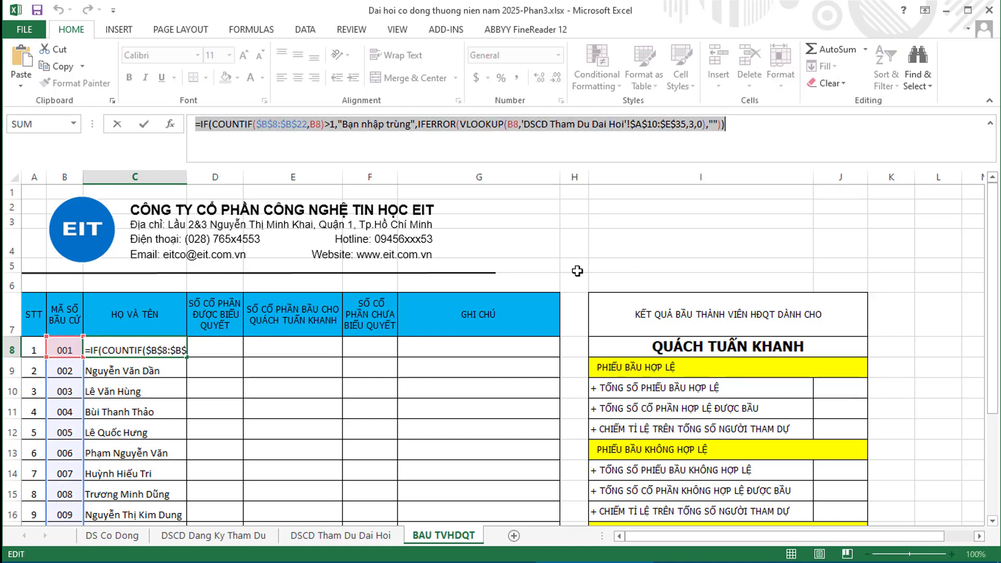
click(226, 346)
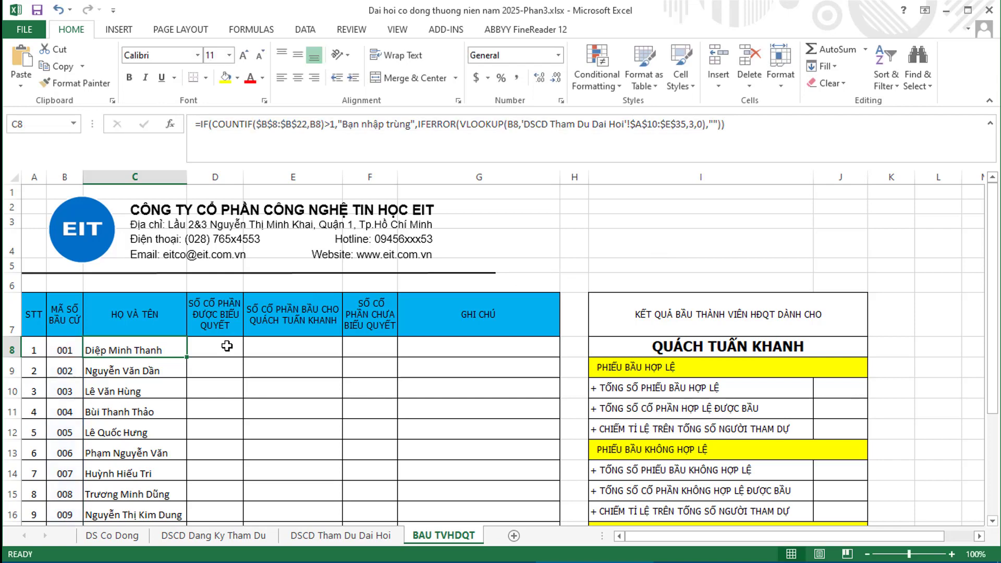
click(231, 141)
key(ctrl+v)
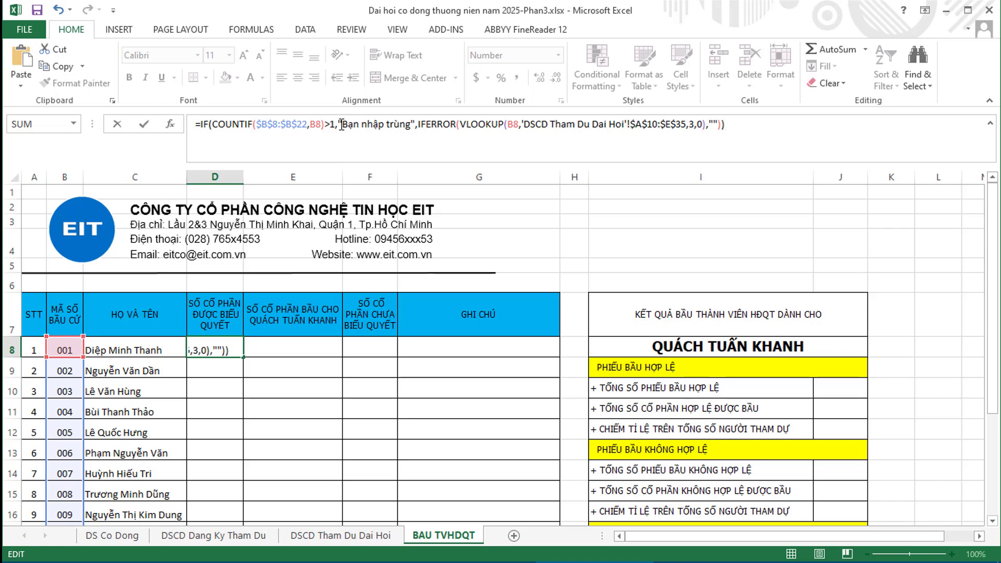
Replace the duplicate message "Bạn nhập trùng" in D8's formula with "-" and commit the formula.
drag(342, 125, 406, 125)
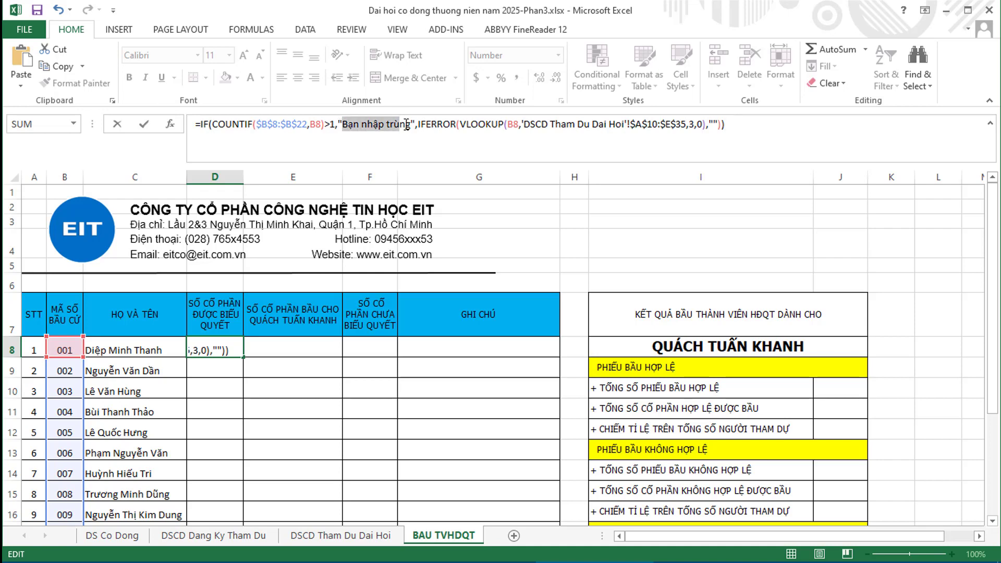
text(-)
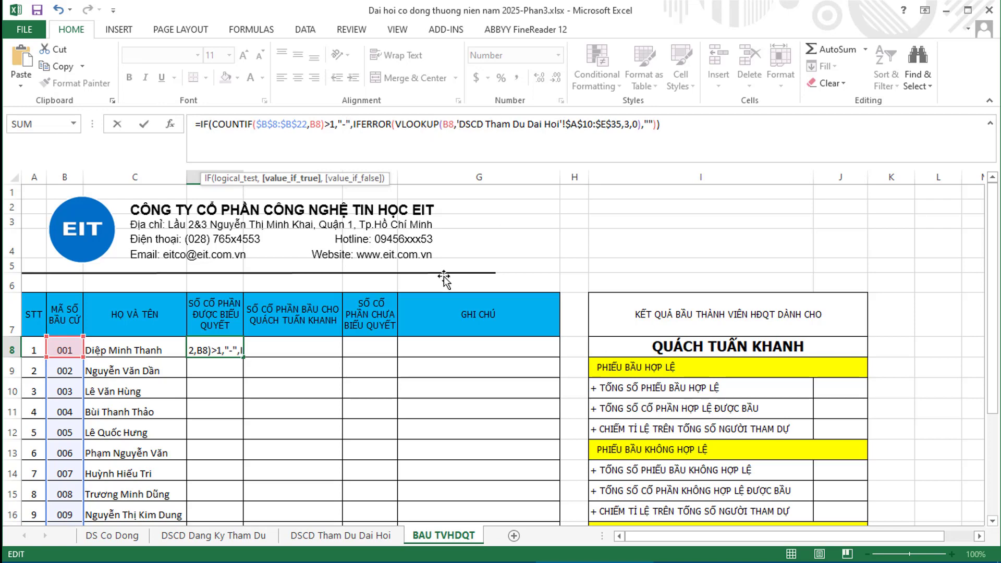
click(680, 124)
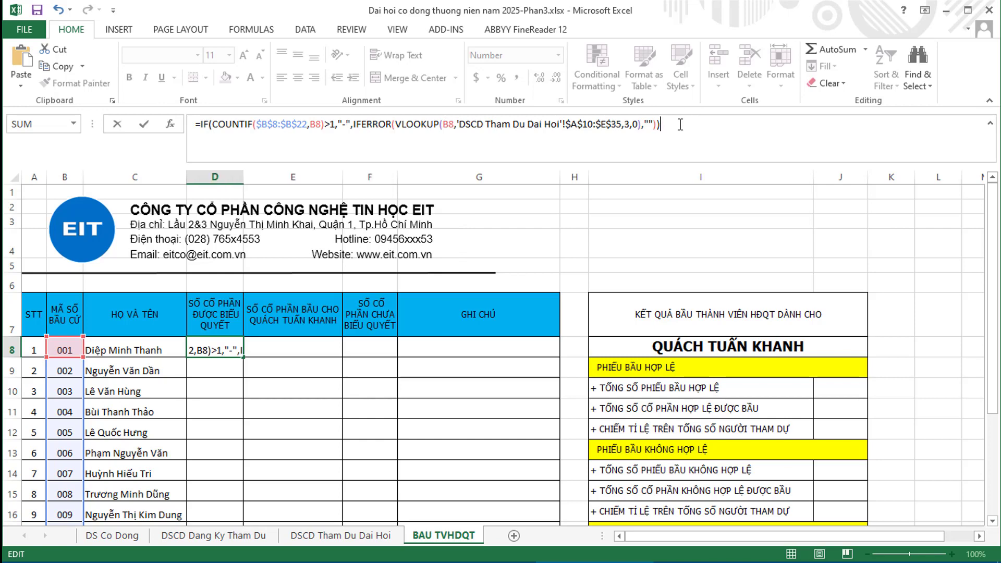
key(Return)
click(232, 349)
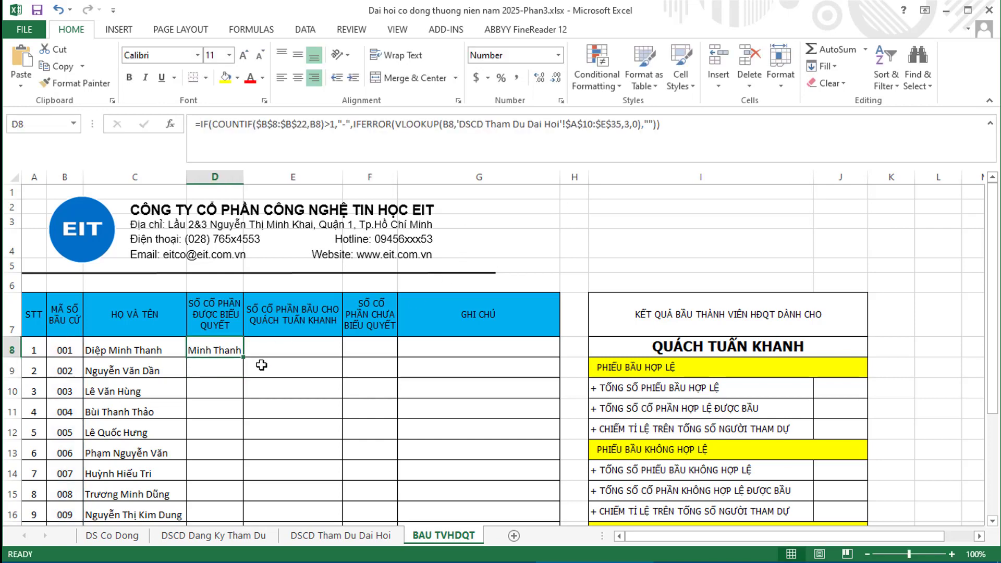
Check the column order of the table header on the DSCD Tham Du Dai Hoi sheet up to the total shares column, and return to BAU TVHDQT.
click(340, 536)
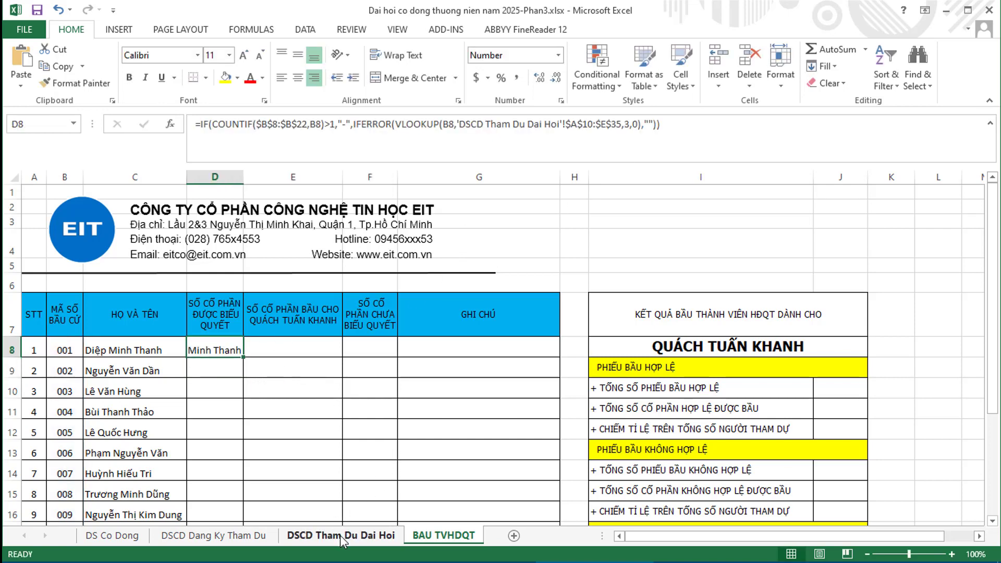
scroll(424, 379, up, 5)
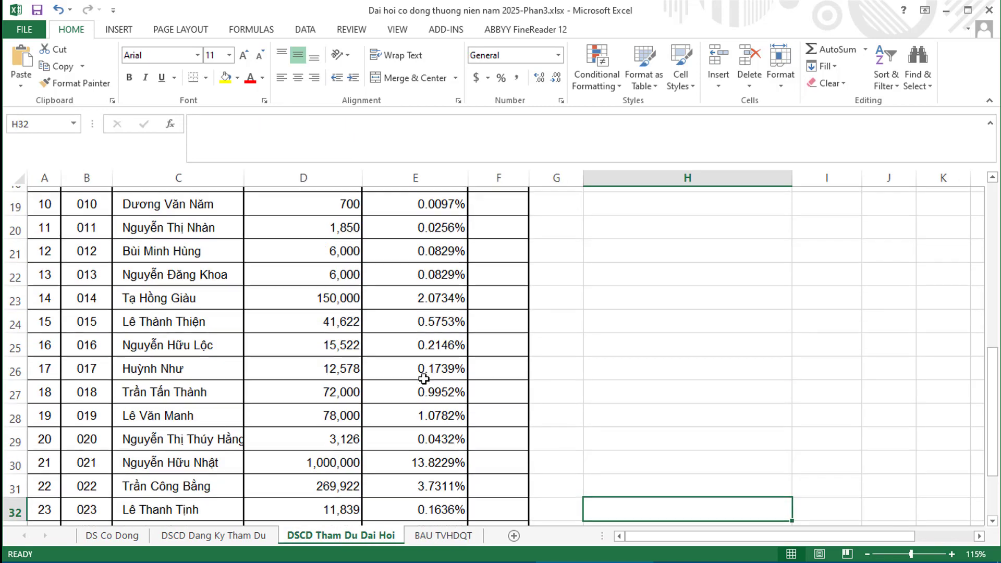
scroll(425, 379, up, 3)
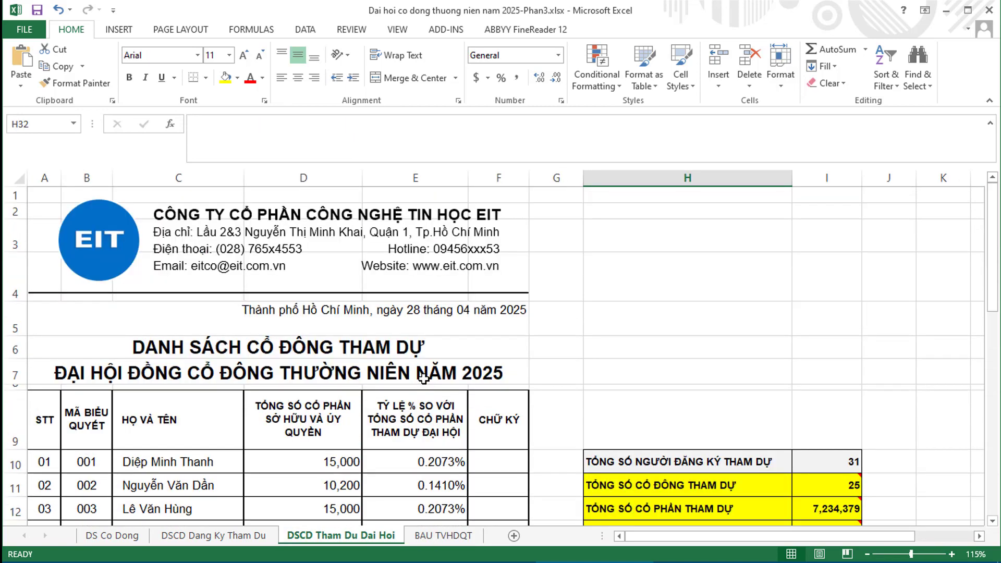
click(50, 431)
click(73, 427)
click(156, 423)
click(302, 423)
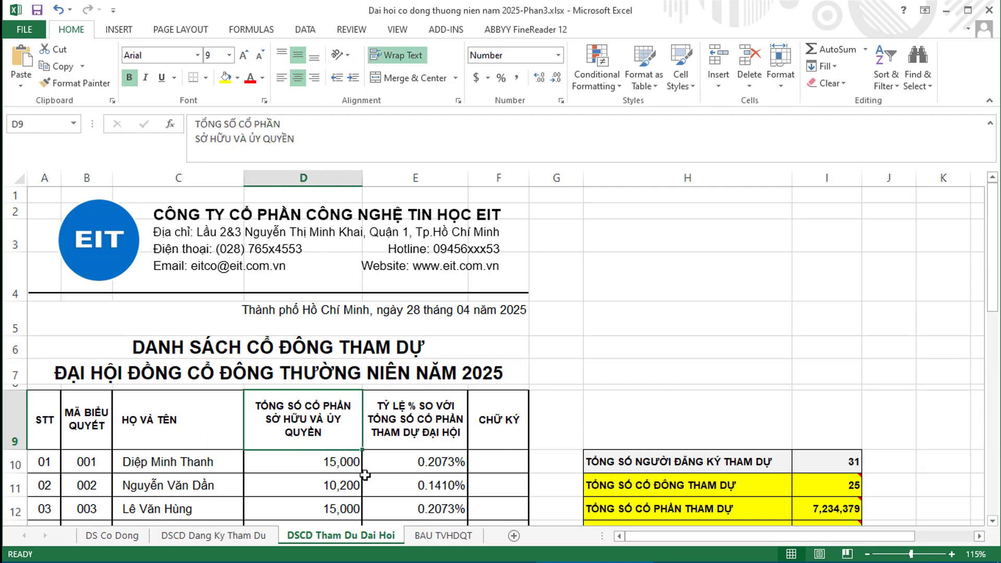
click(466, 536)
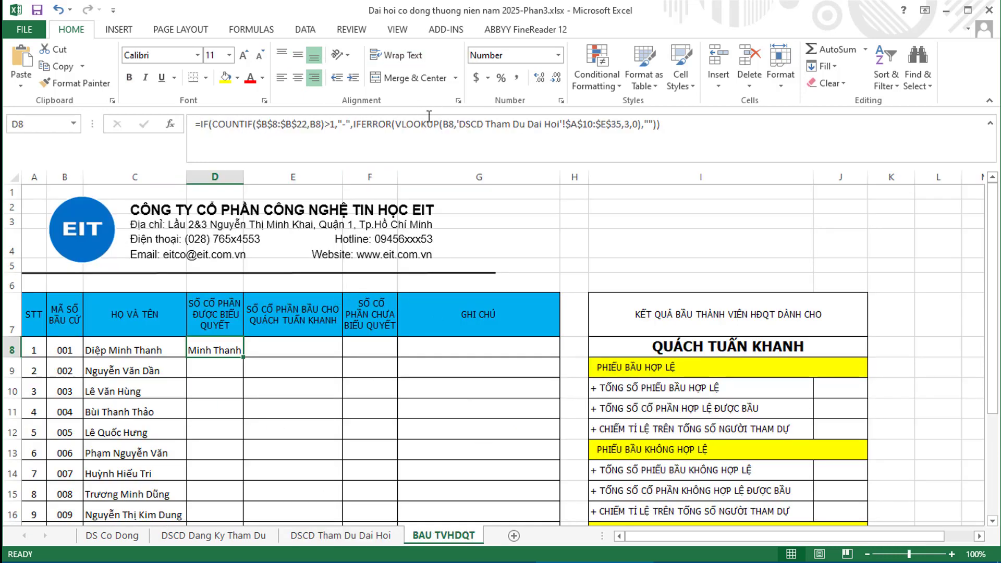
Change the VLOOKUP column index in D8's formula to 4 and fill the formula down to D21.
click(624, 125)
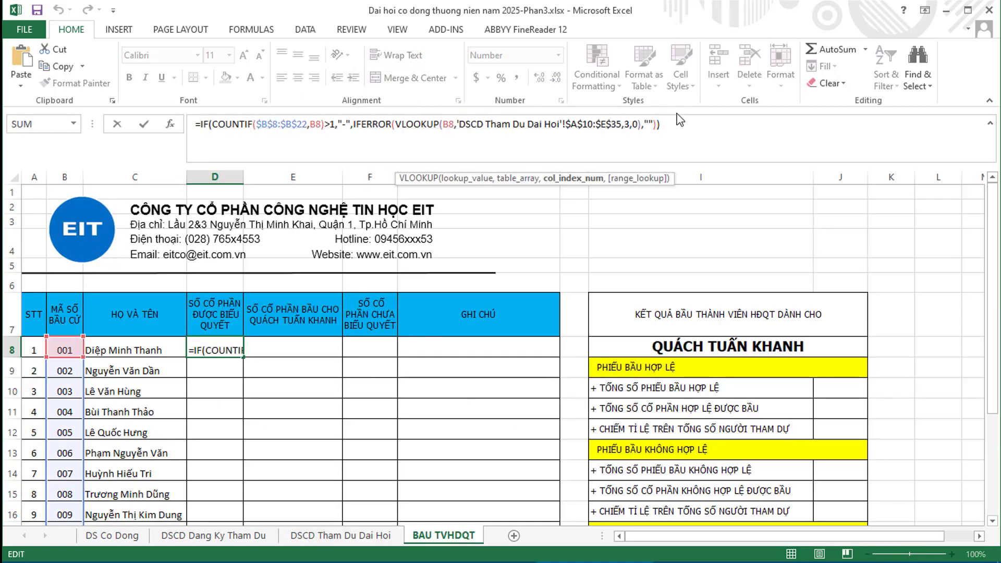
key(Delete)
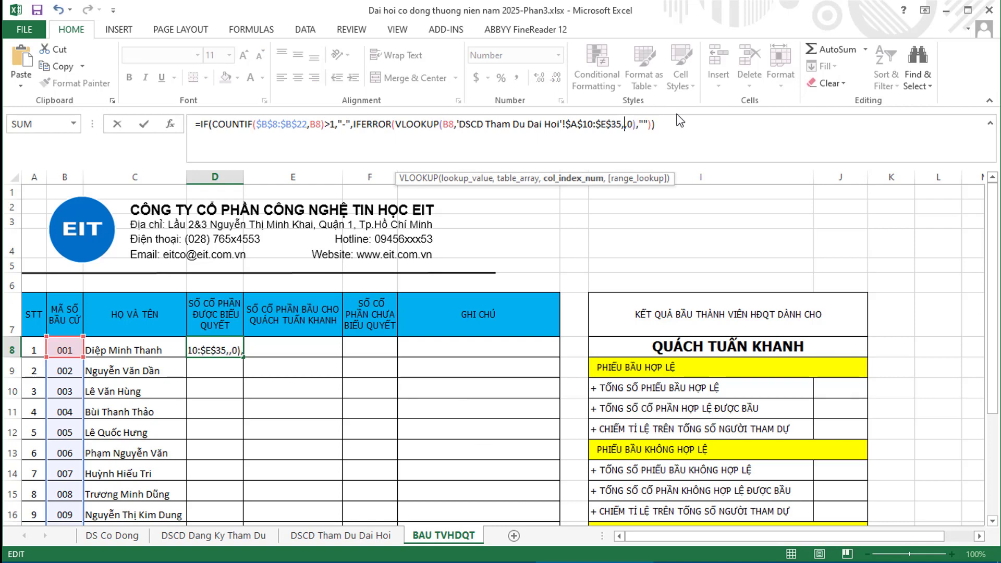
text(4)
key(ctrl+Return)
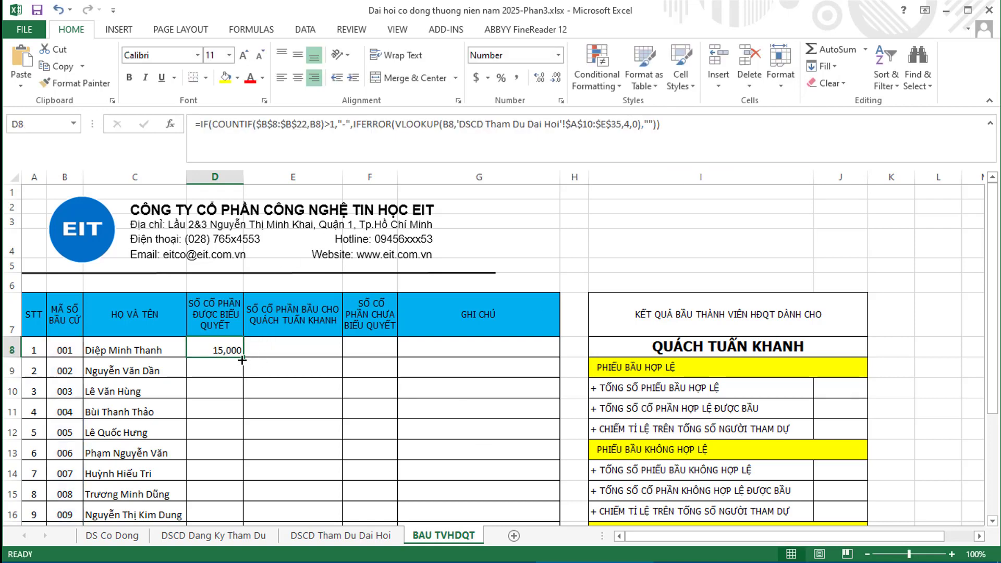
drag(242, 358, 251, 474)
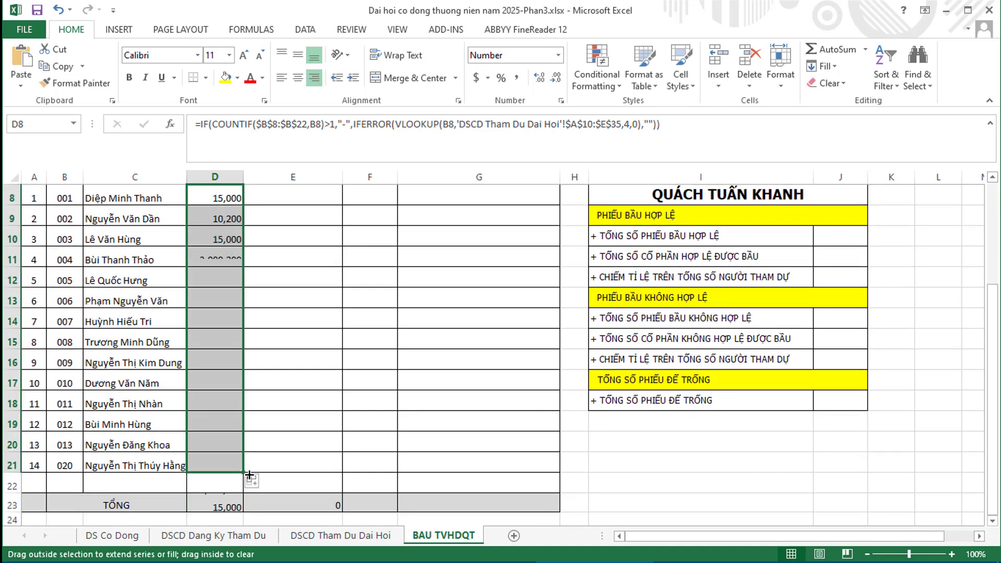
Compare D11's share count for code 004 with the attendance list on DSCD Tham Du Dai Hoi, and return to BAU TVHDQT.
click(144, 284)
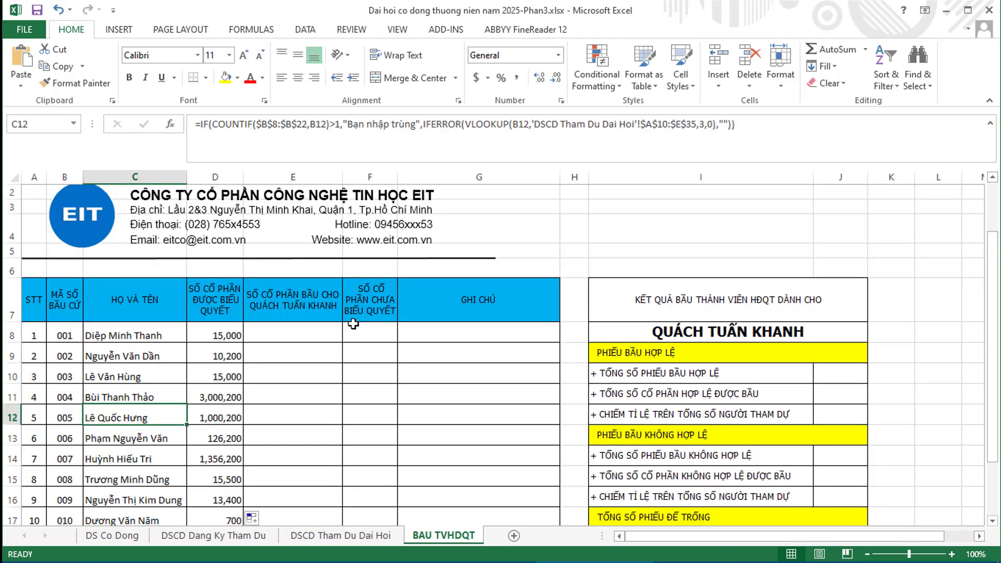
scroll(354, 324, up, 2)
scroll(354, 324, down, 1)
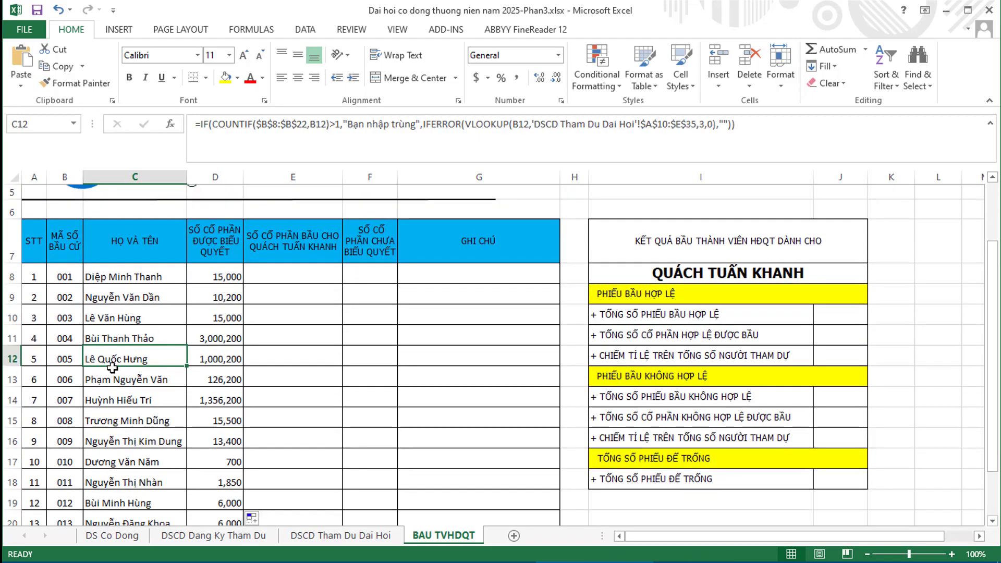
click(216, 337)
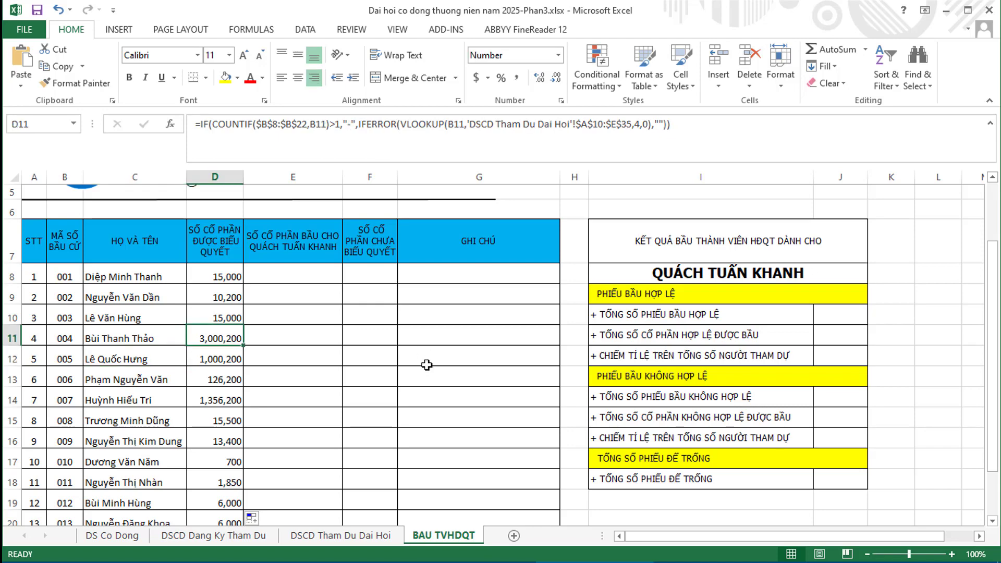
click(379, 539)
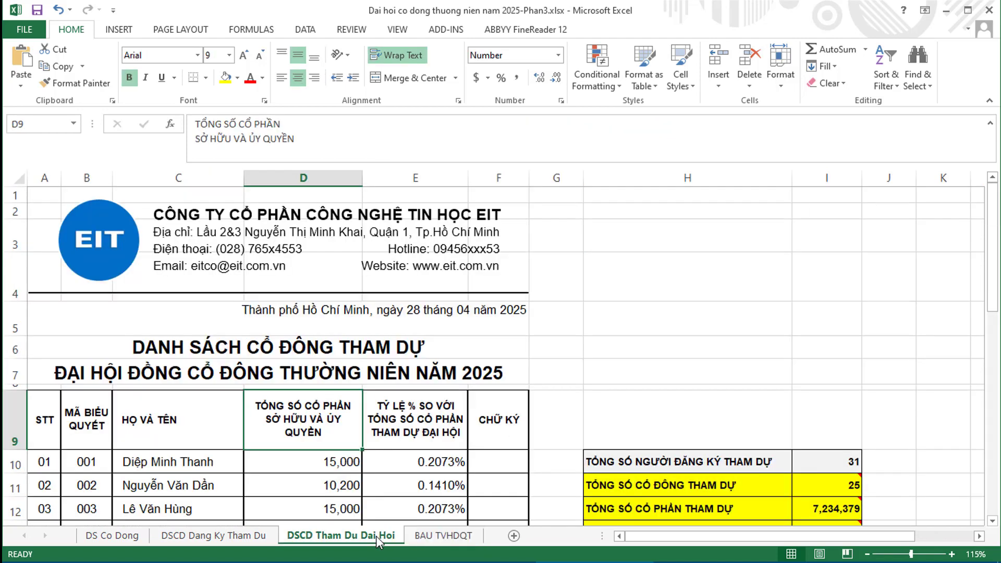
scroll(261, 488, up, 1)
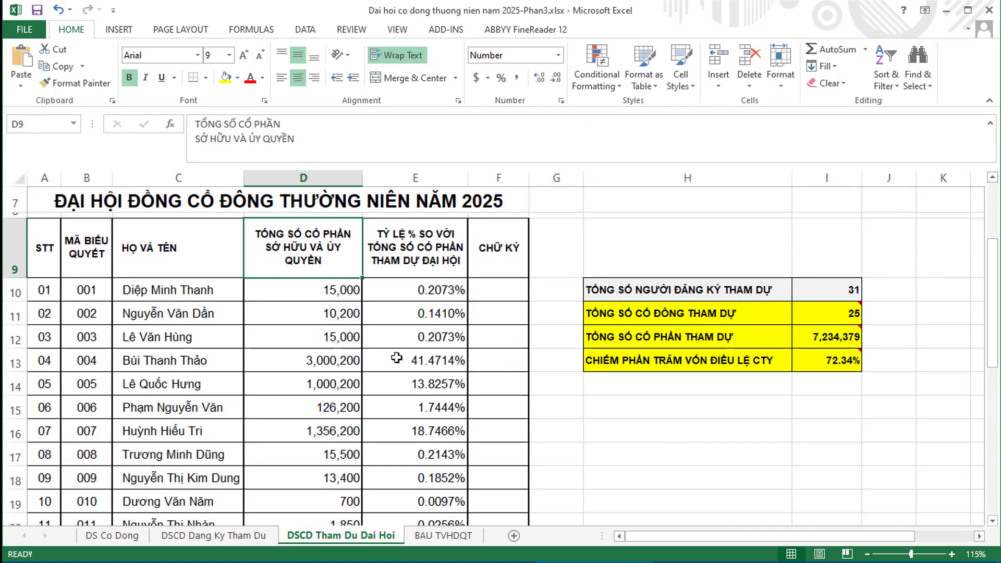
click(324, 362)
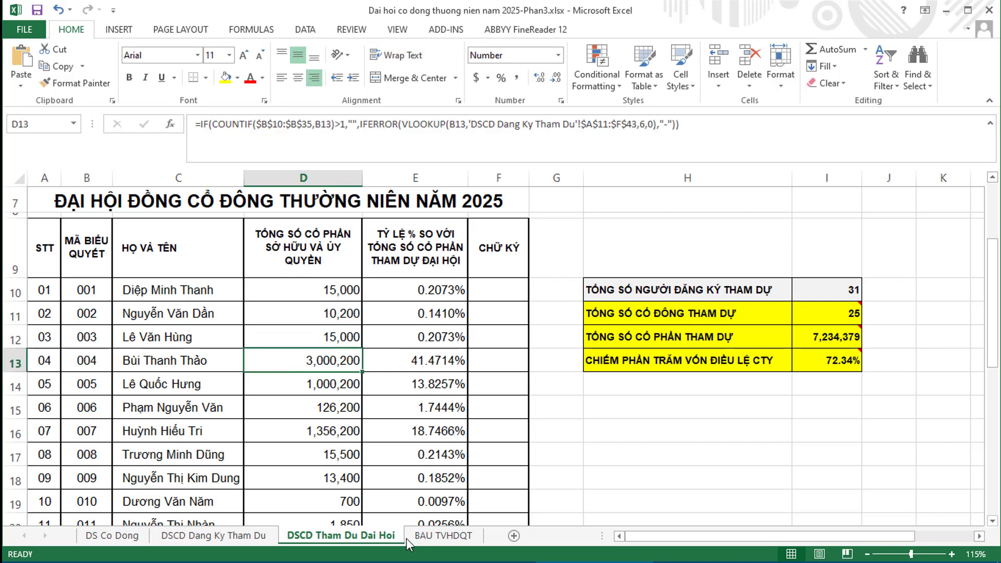
click(440, 537)
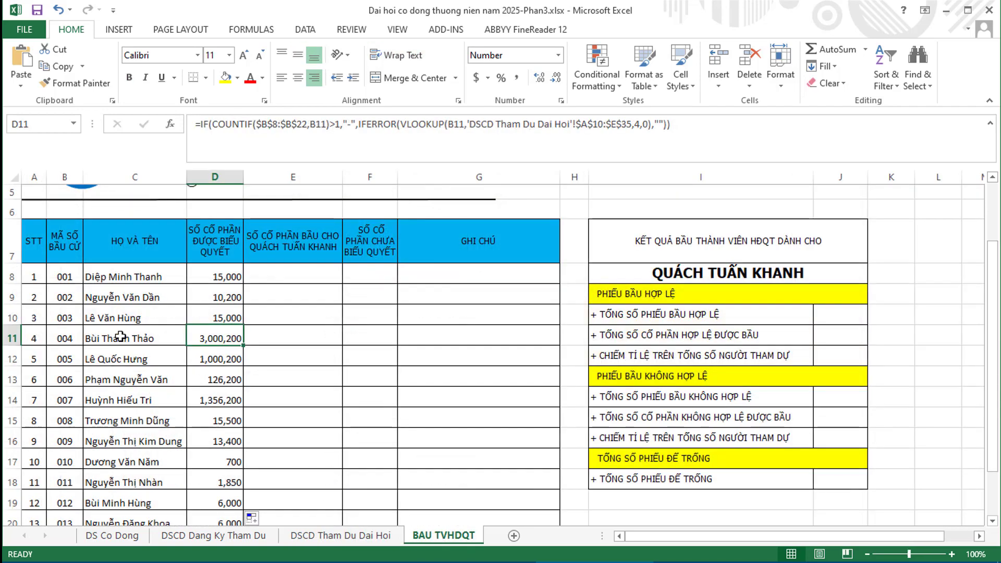
Change the voting code in B11 to 019.
click(68, 338)
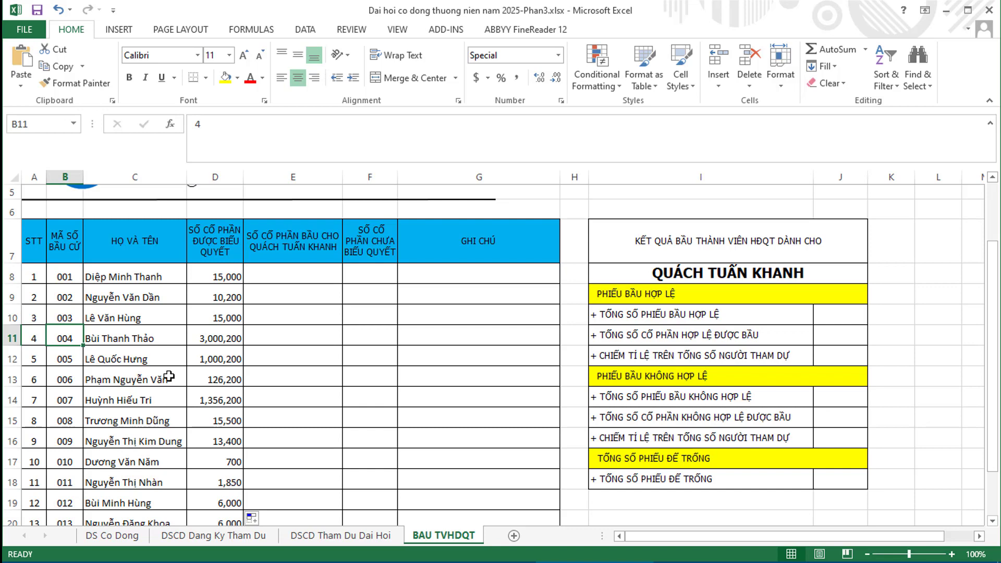
text(19)
key(Return)
key(Up)
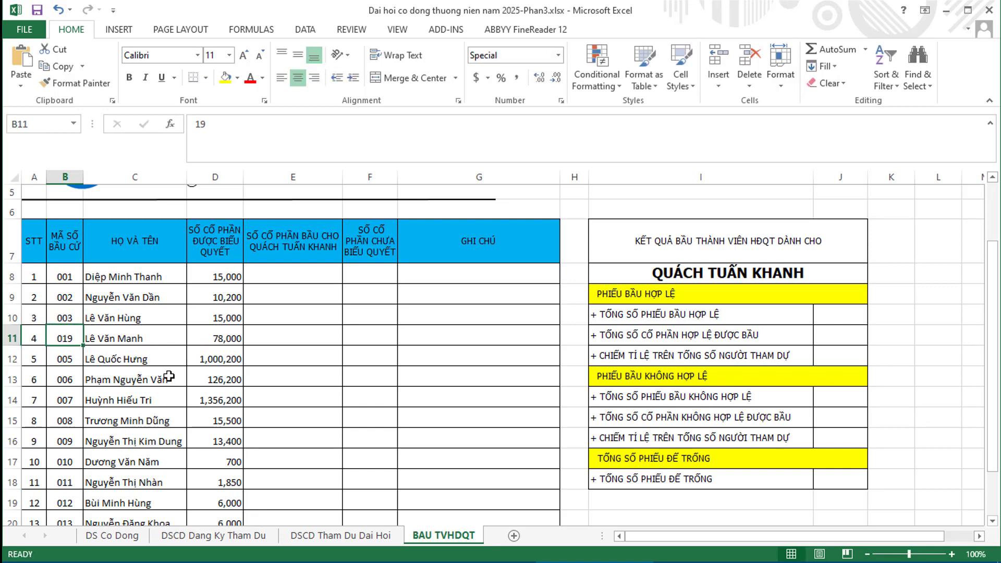
Compare D11's share count for code 019 with its row on the DSCD Tham Du Dai Hoi sheet, and return to BAU TVHDQT.
click(204, 339)
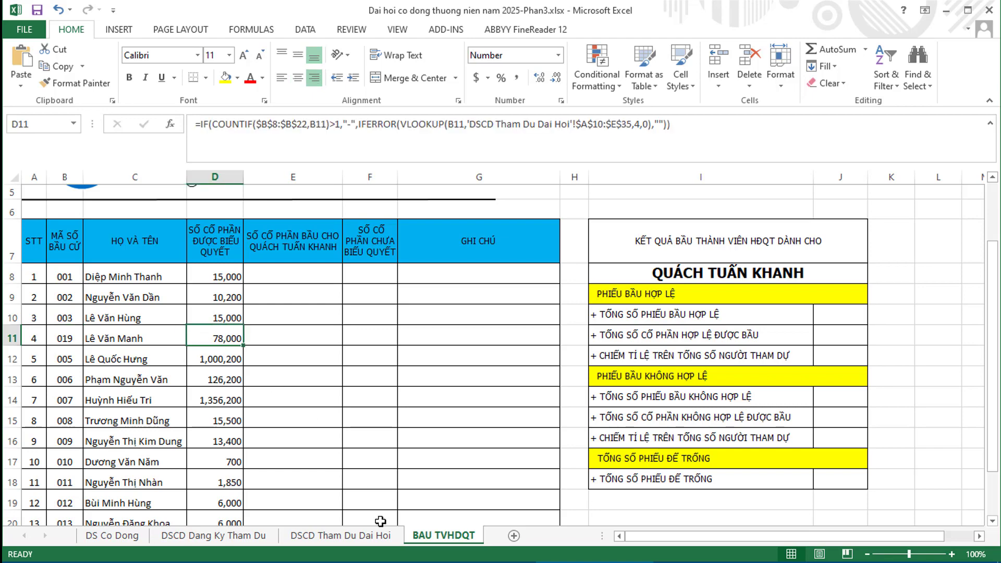
click(373, 537)
scroll(293, 452, down, 4)
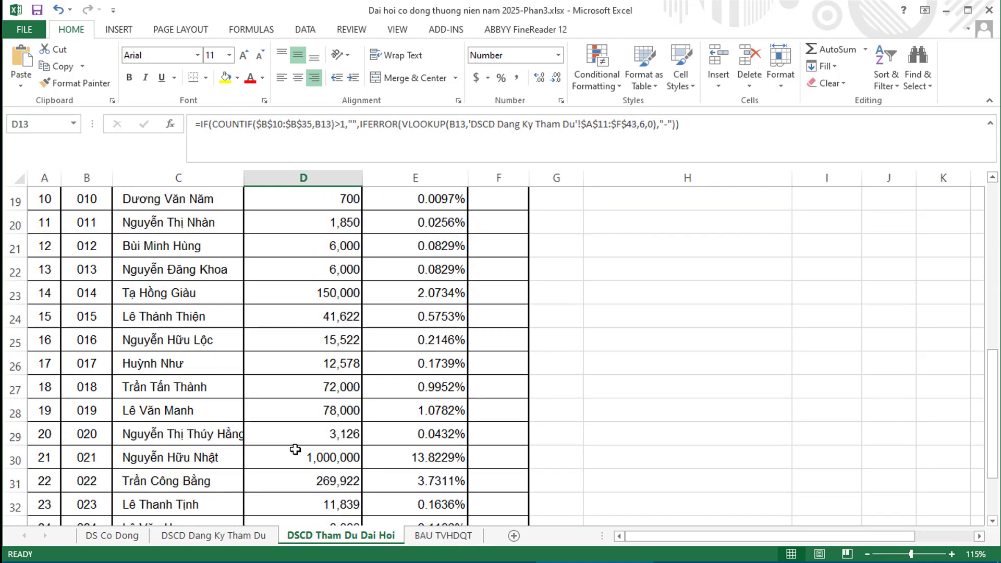
click(334, 411)
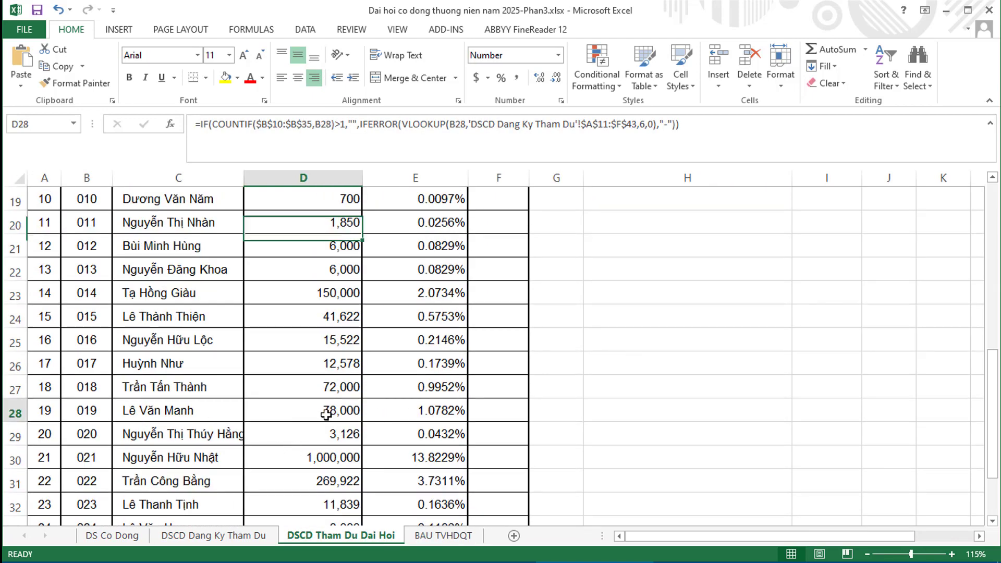
click(442, 536)
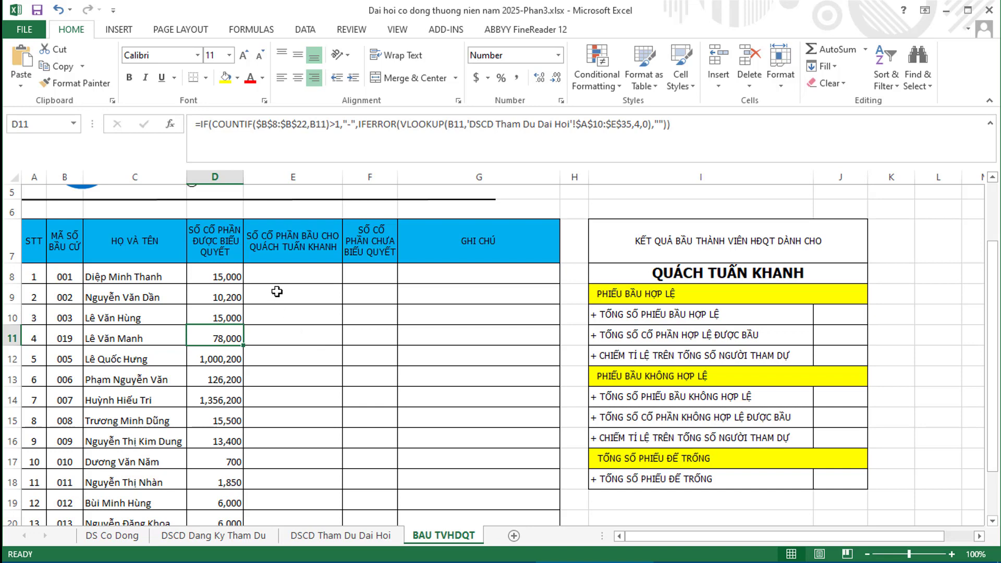
Enter the formula =D8-E8 in F8 to calculate the first shareholder's unvoted shares.
scroll(283, 279, up, 1)
click(373, 333)
text(=)
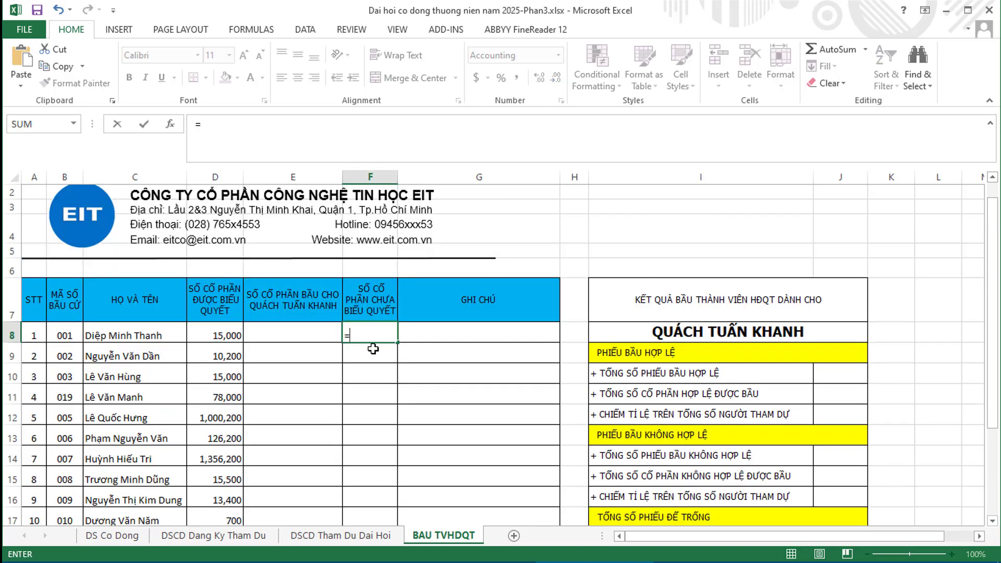
click(216, 336)
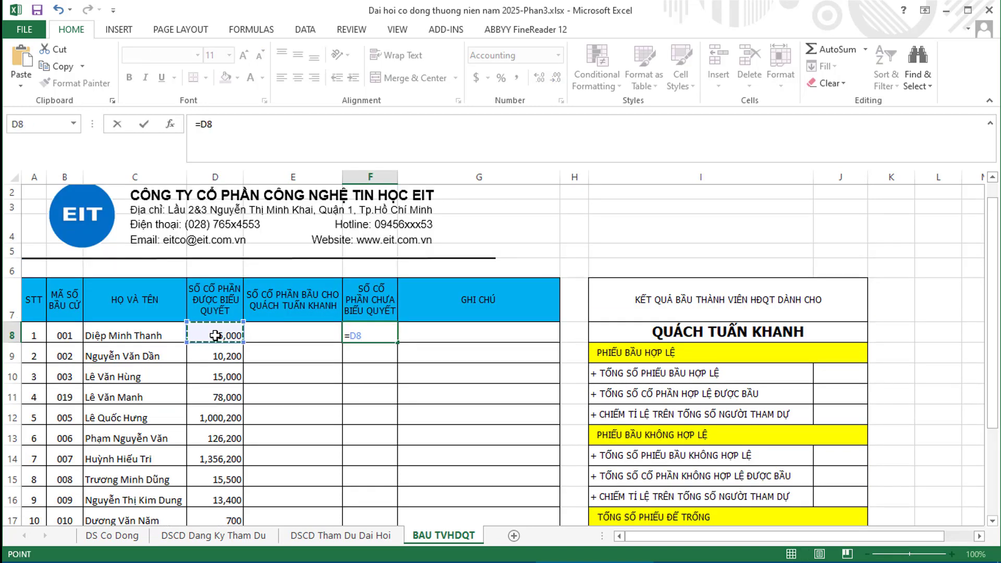
text(-)
click(298, 334)
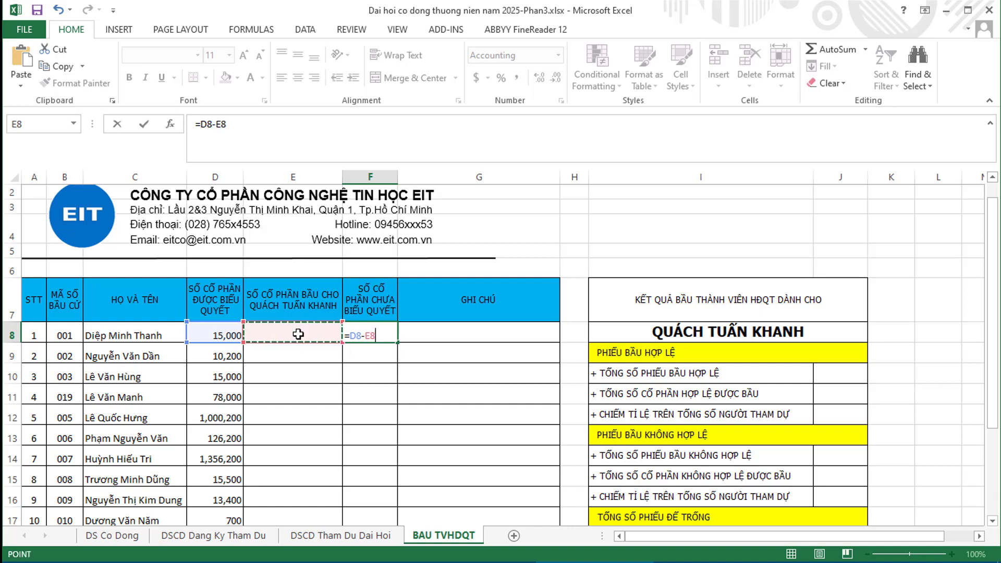
key(Return)
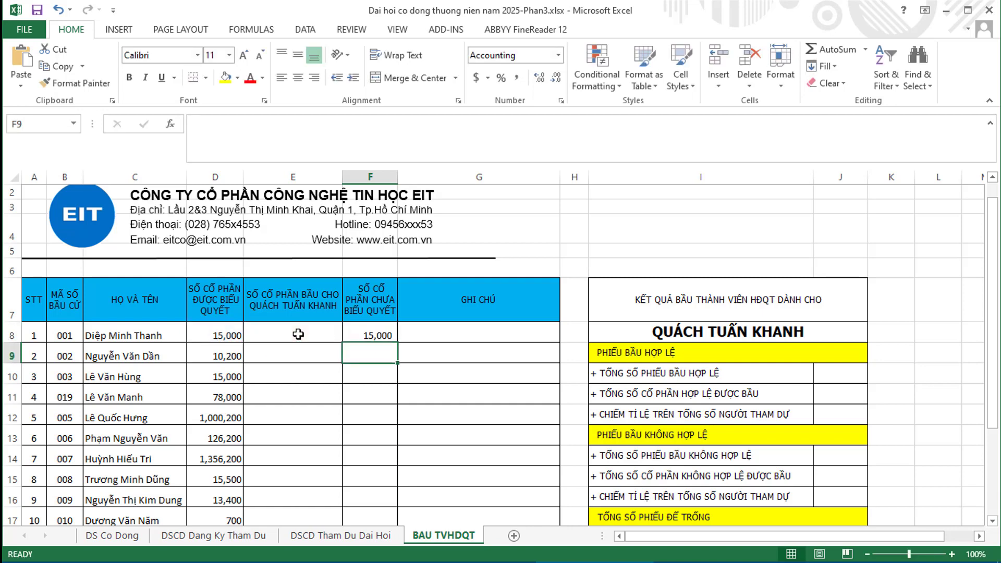
key(Up)
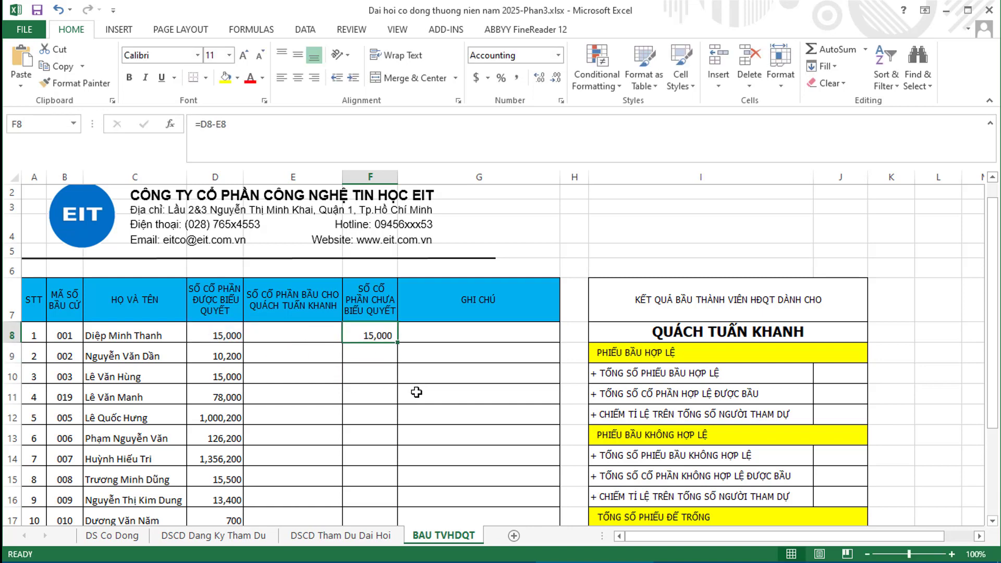
Fill the unvoted shares formula from F8 down to F22.
drag(398, 343, 403, 485)
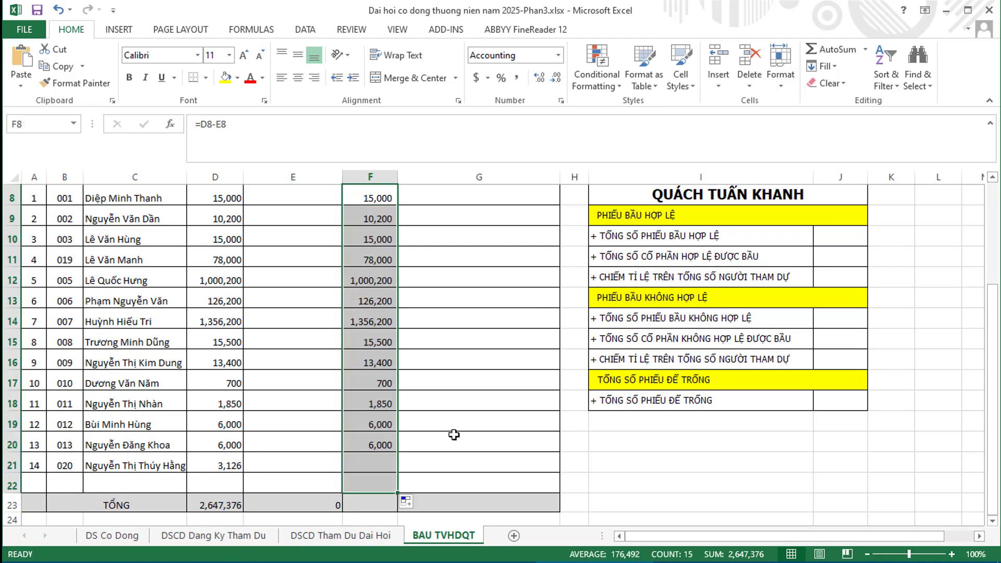
scroll(459, 320, up, 2)
click(375, 336)
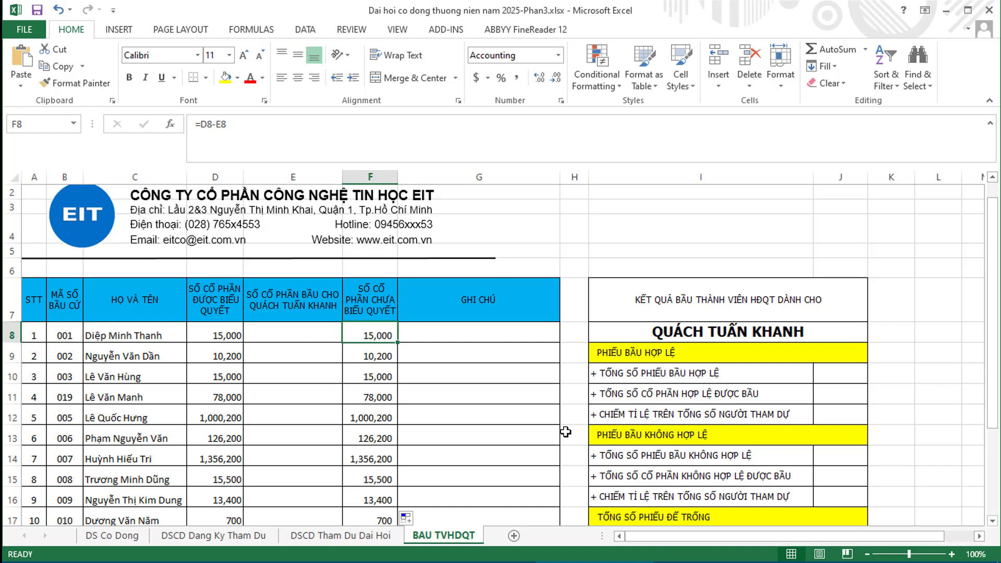
Enter 16000 in E8 as the shares voted for the candidate, and check the unvoted shares in F8.
click(313, 336)
text(16000)
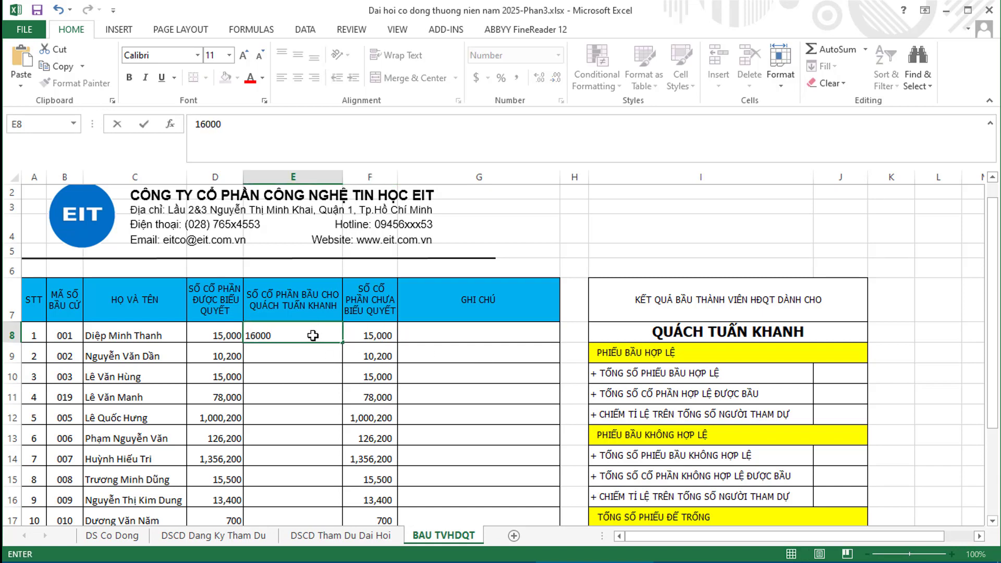
key(Return)
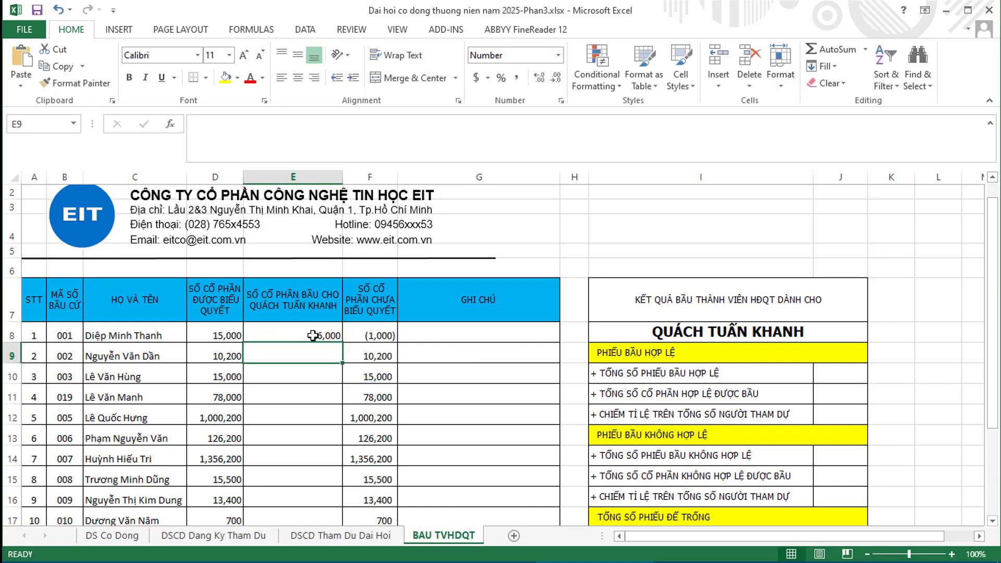
click(313, 335)
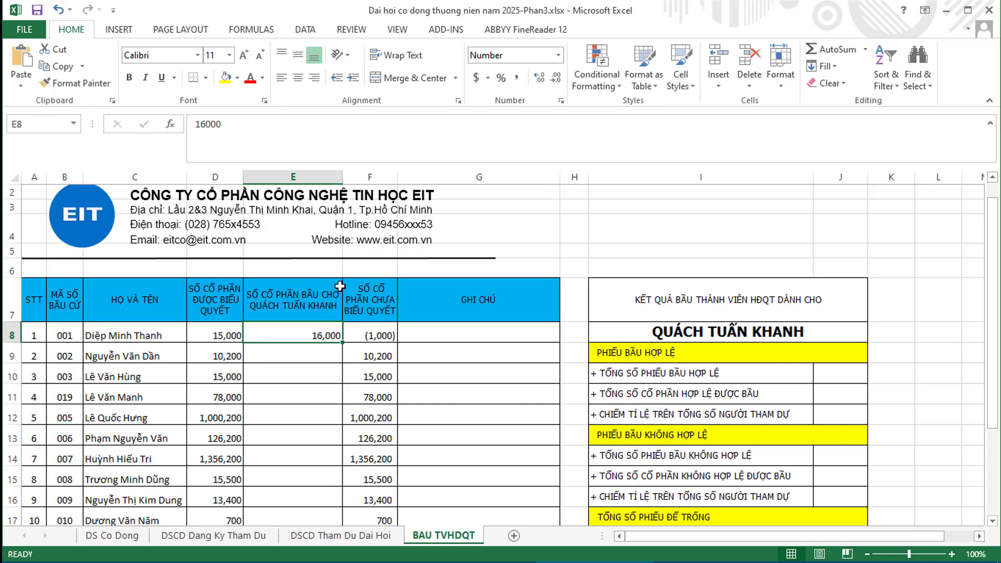
click(381, 335)
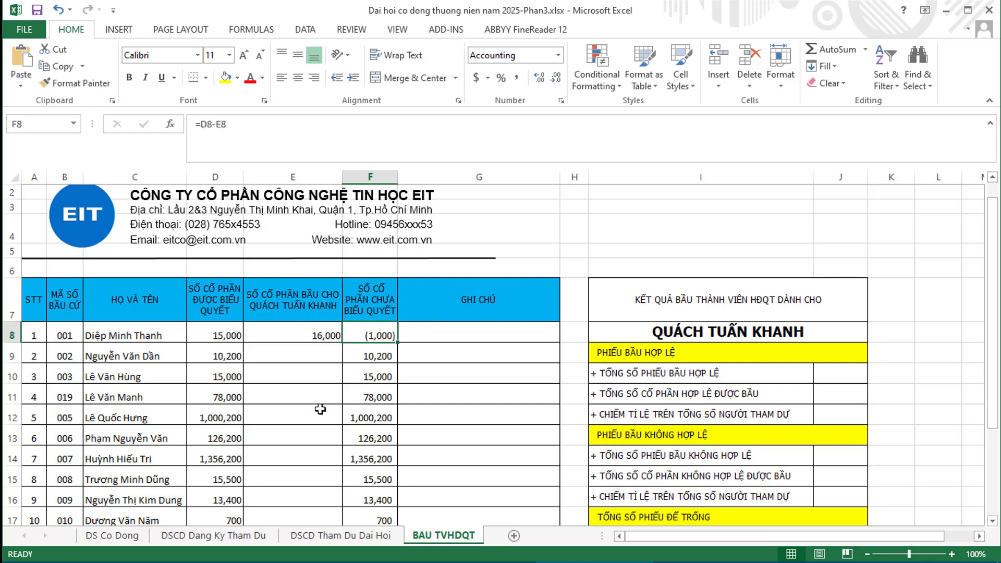
click(329, 336)
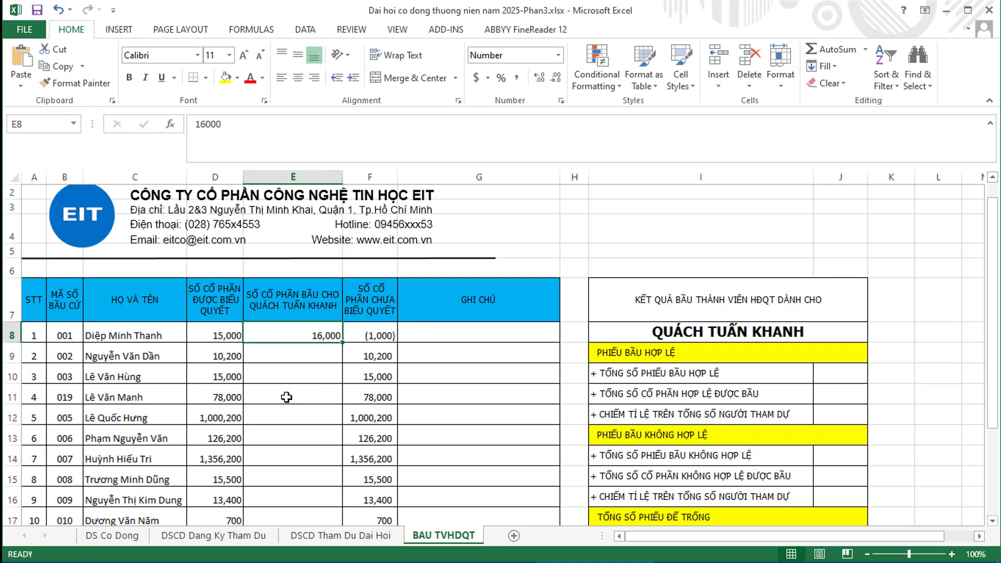
click(321, 359)
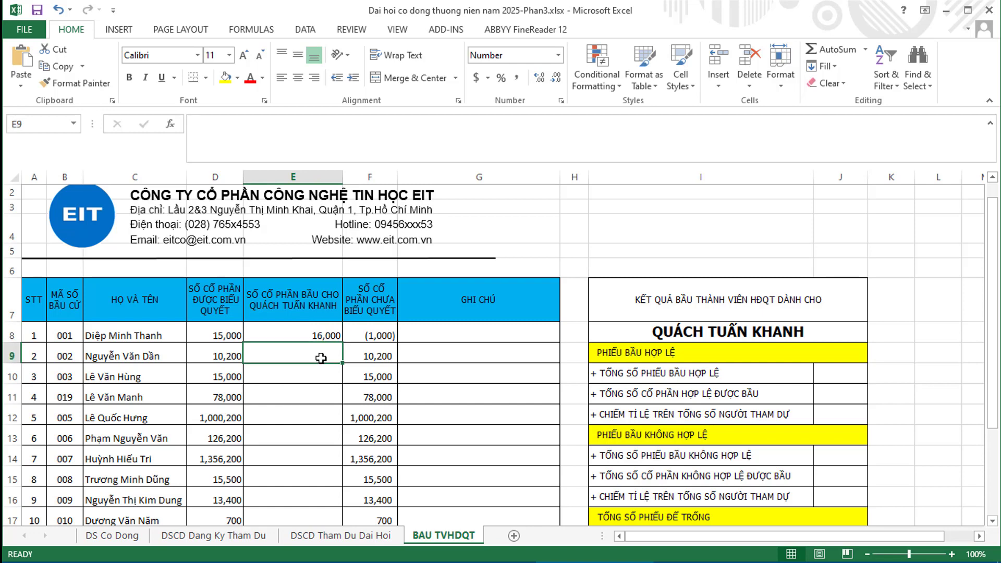
Enter 10200, 5000 and 70000 in E9, E10 and E11 as the shares voted for the candidate.
text(10200)
key(Return)
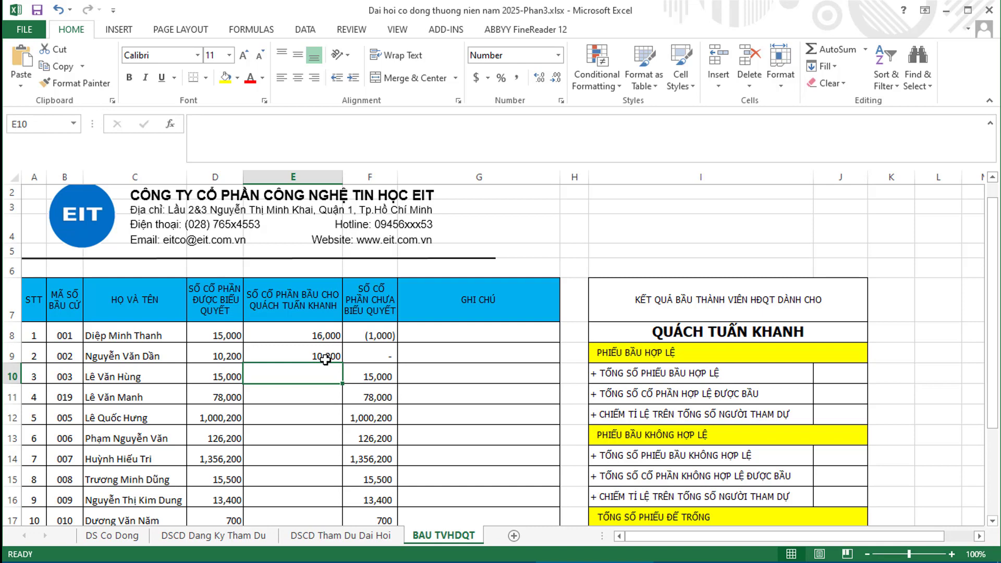
text(5000)
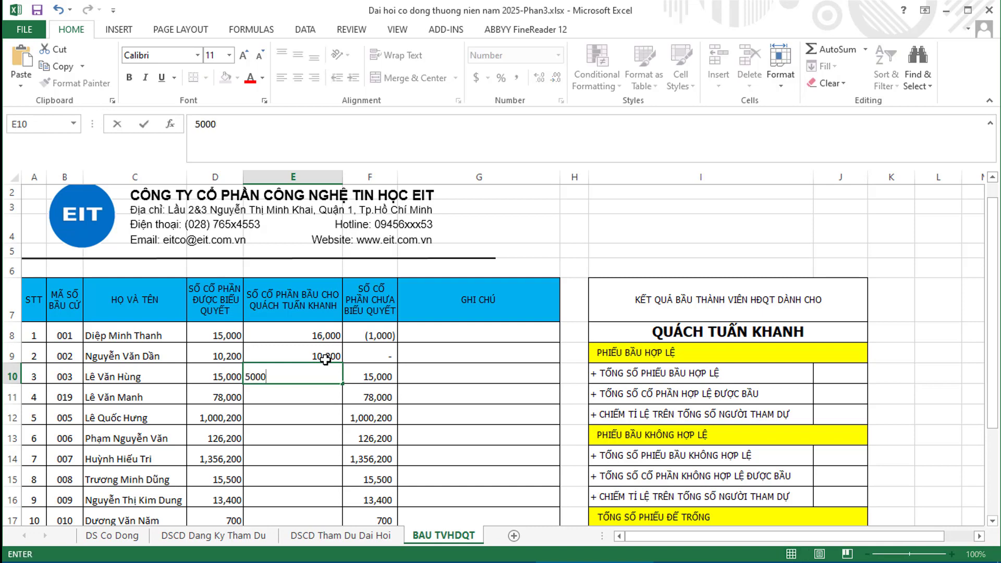
key(Return)
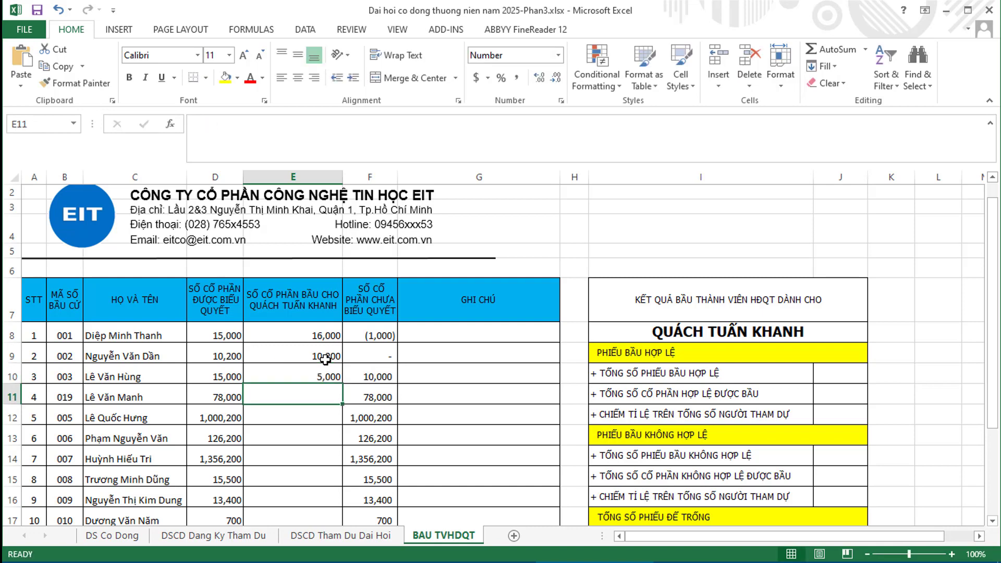
text(70000)
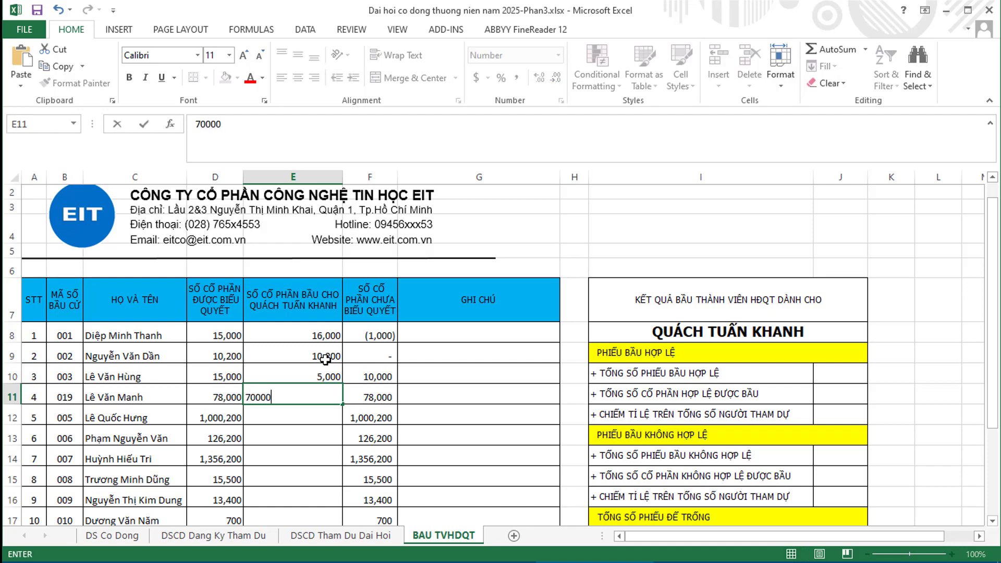
key(Return)
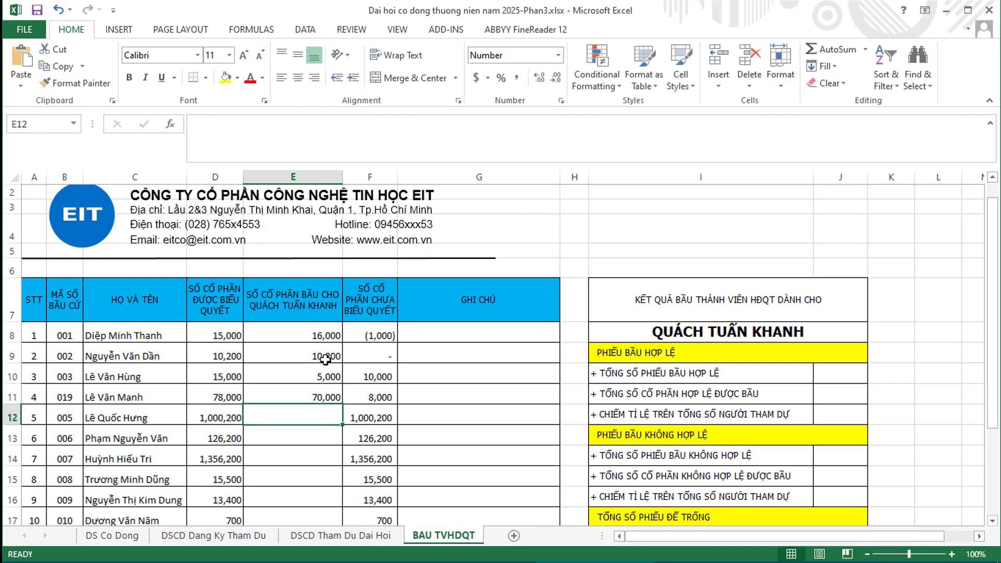
Start an IF formula in note cell G8 with the logical test D8-E8=0.
click(452, 334)
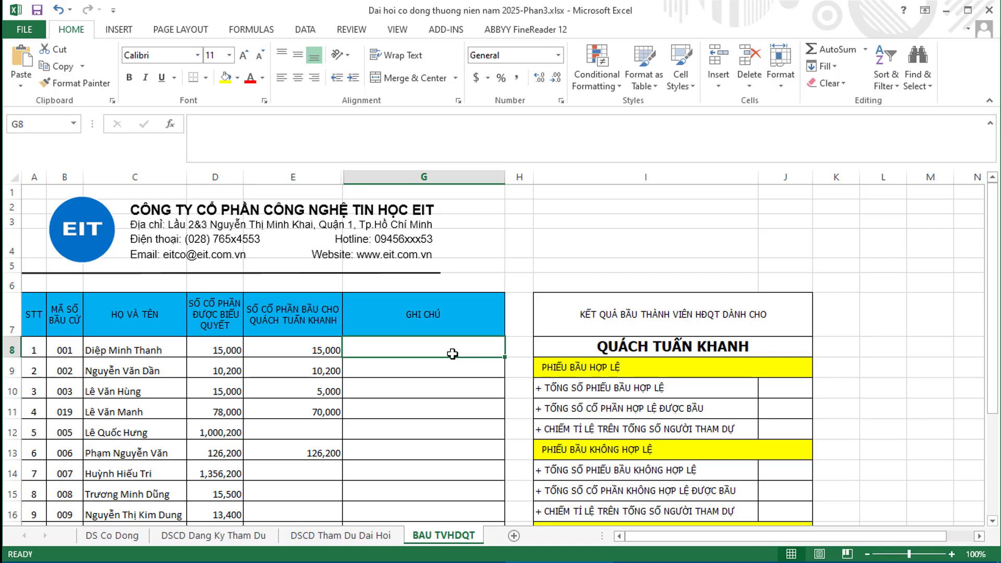
text(=)
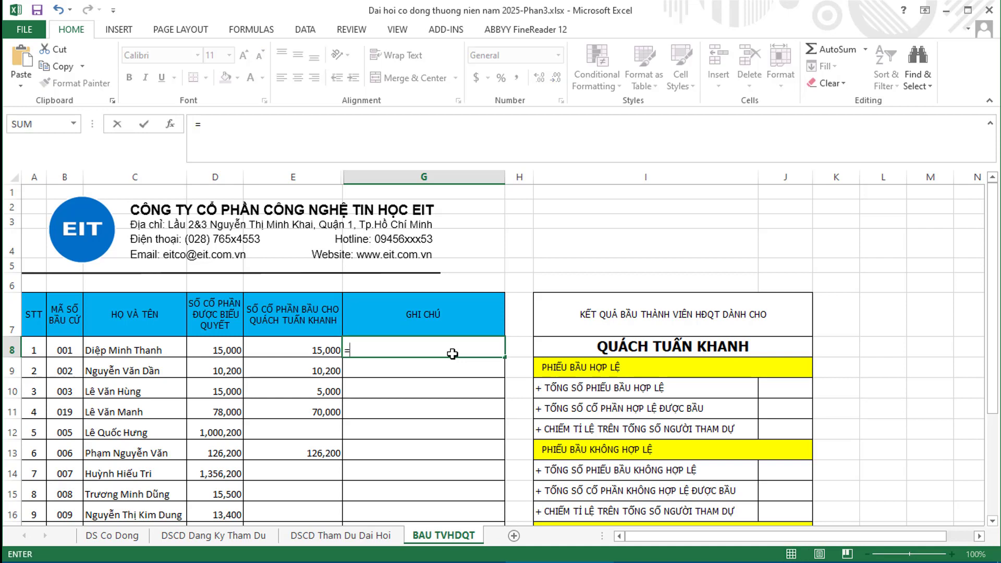
text(IF()
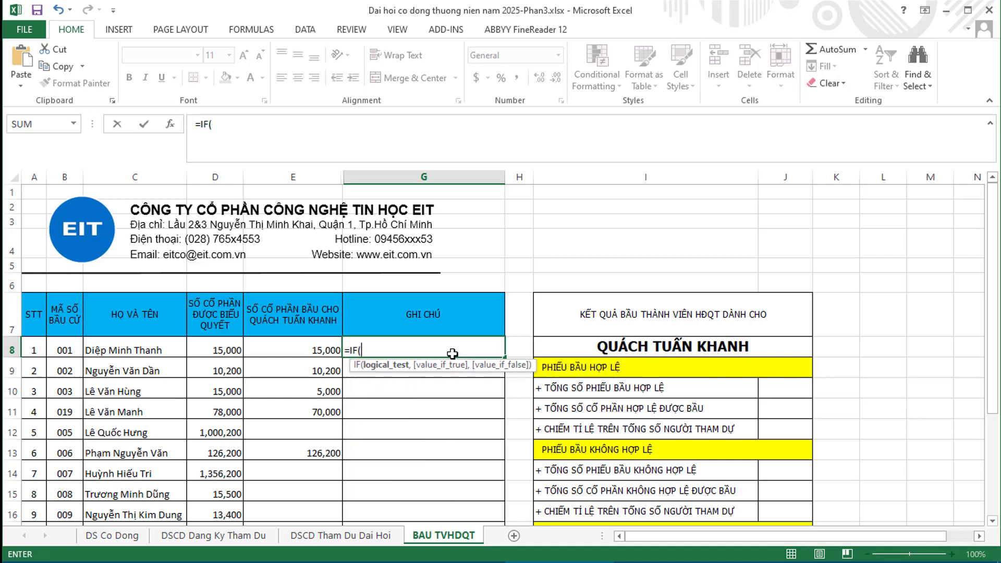
text())
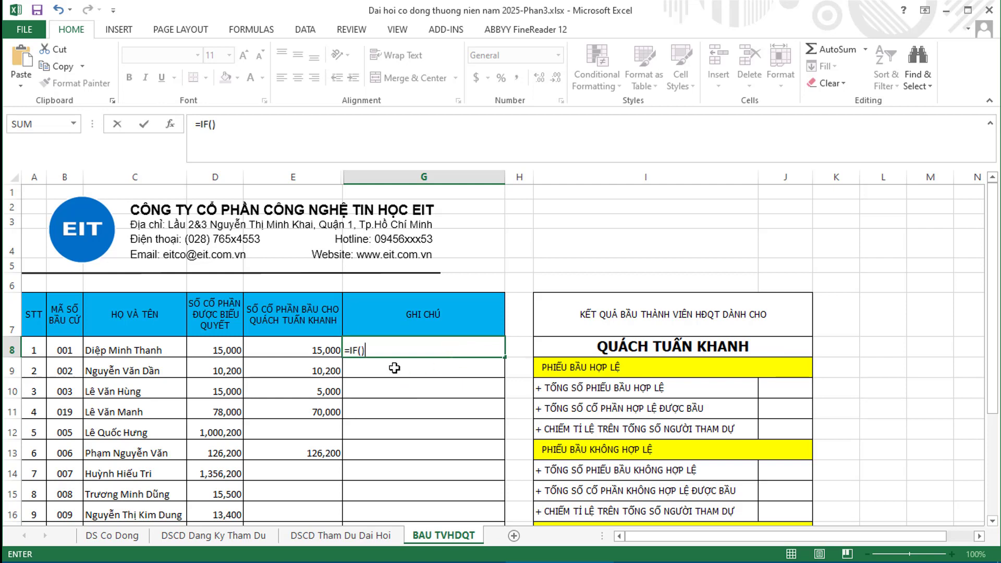
click(361, 350)
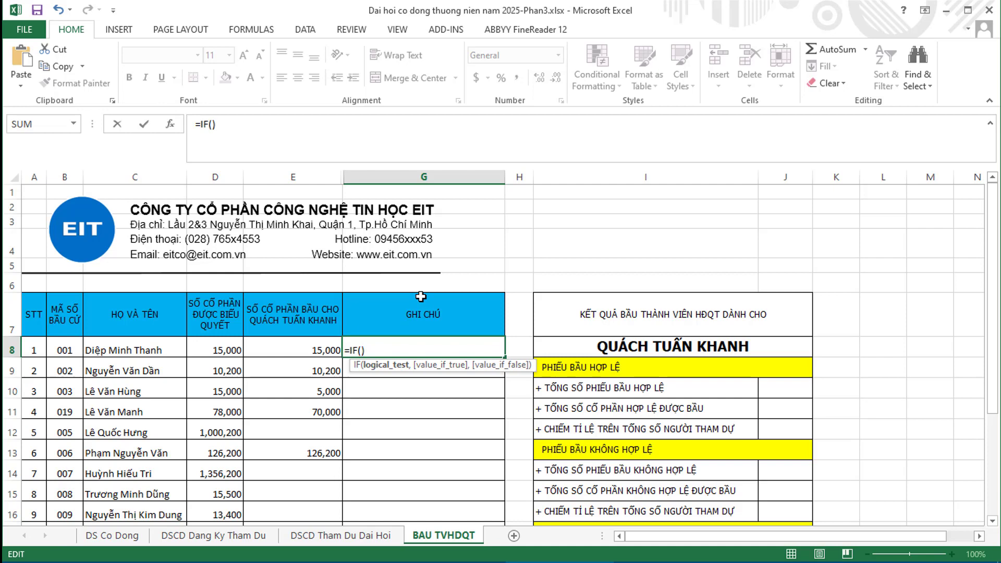
click(226, 348)
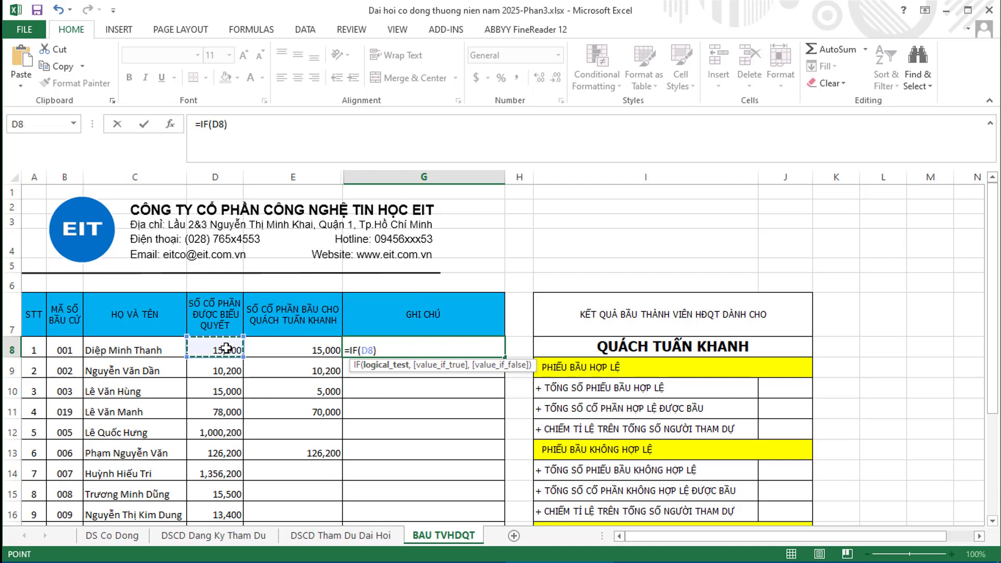
text(-)
click(284, 348)
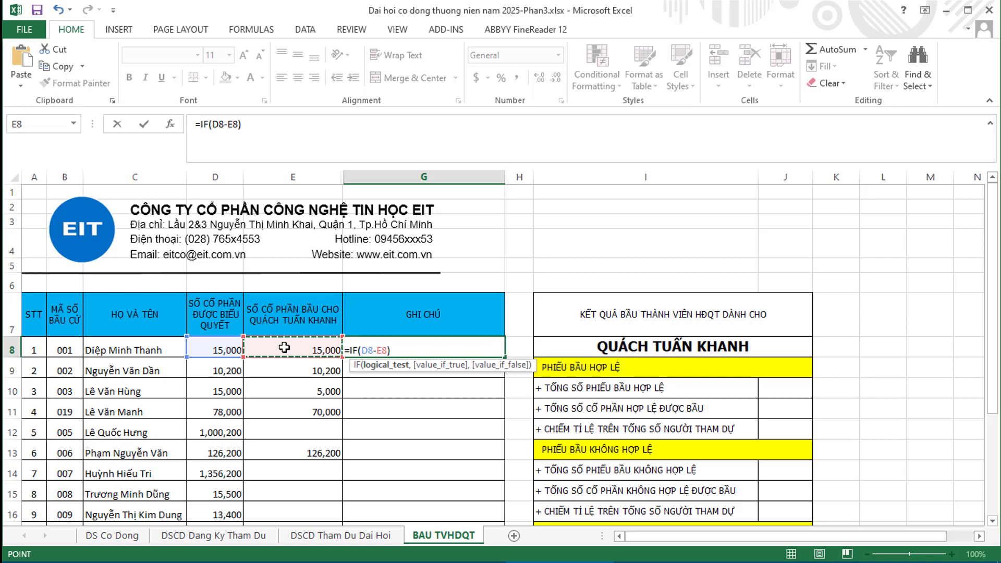
text(=)
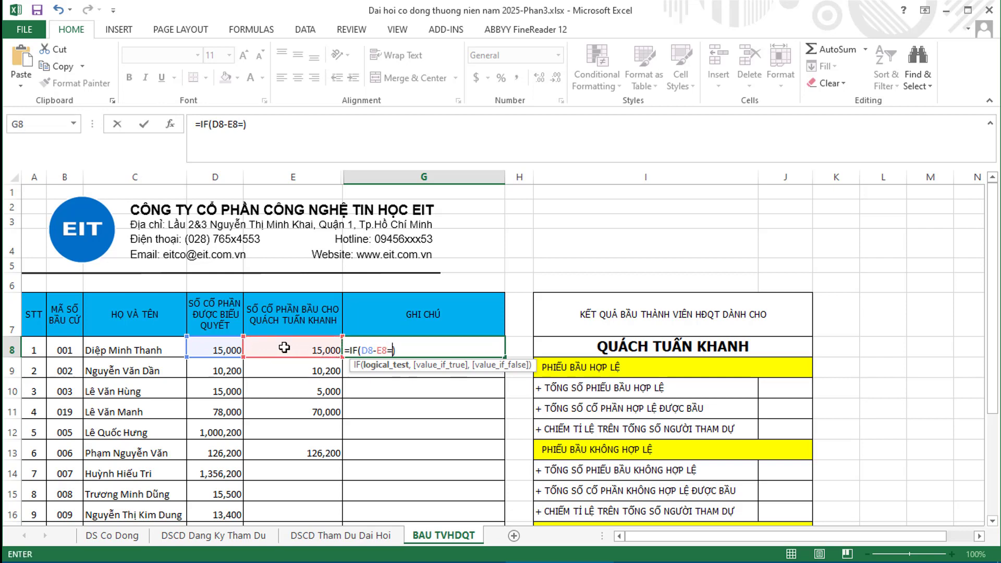
text(0)
Add "OK" as the value if true in the G8 formula, followed by a separator for the false value.
click(360, 351)
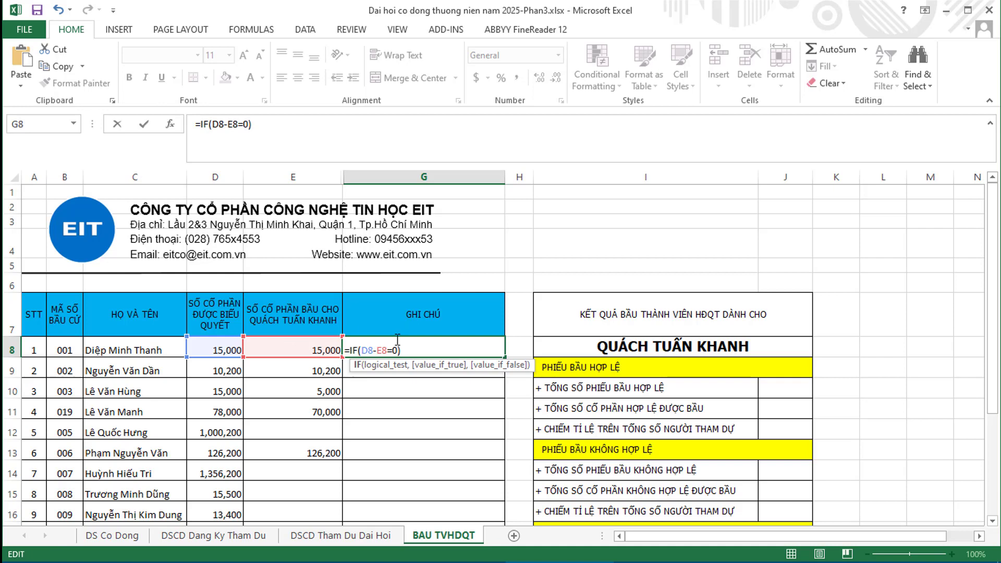
click(397, 342)
text(,)
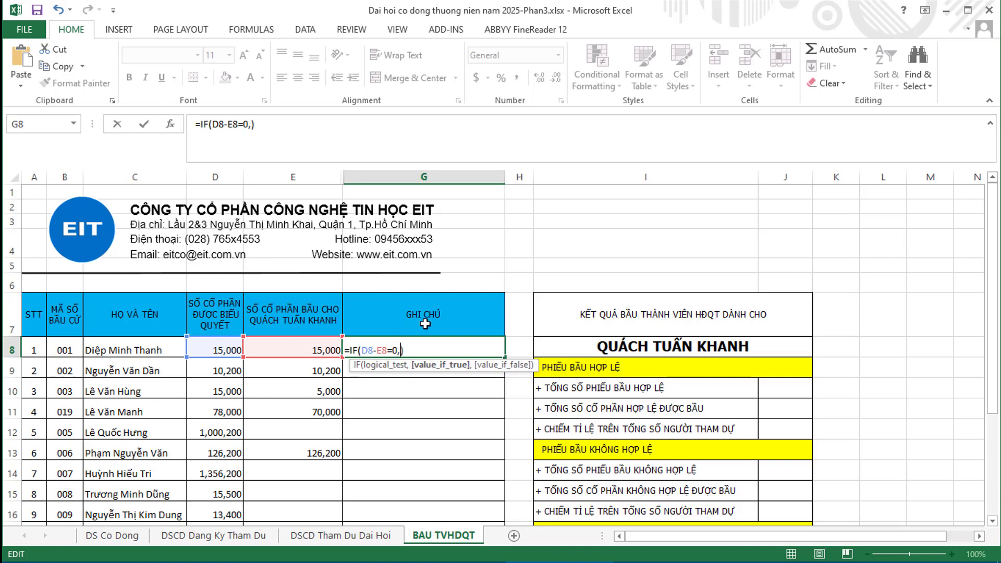
text(""ok)
key(BackSpace)
key(BackSpace)
text(OK)
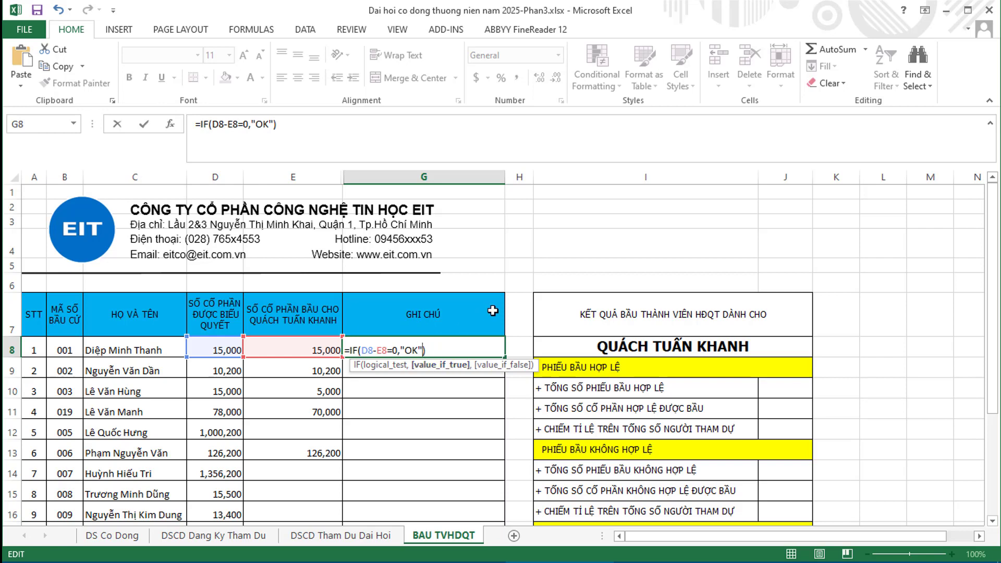
key(Right)
text(,)
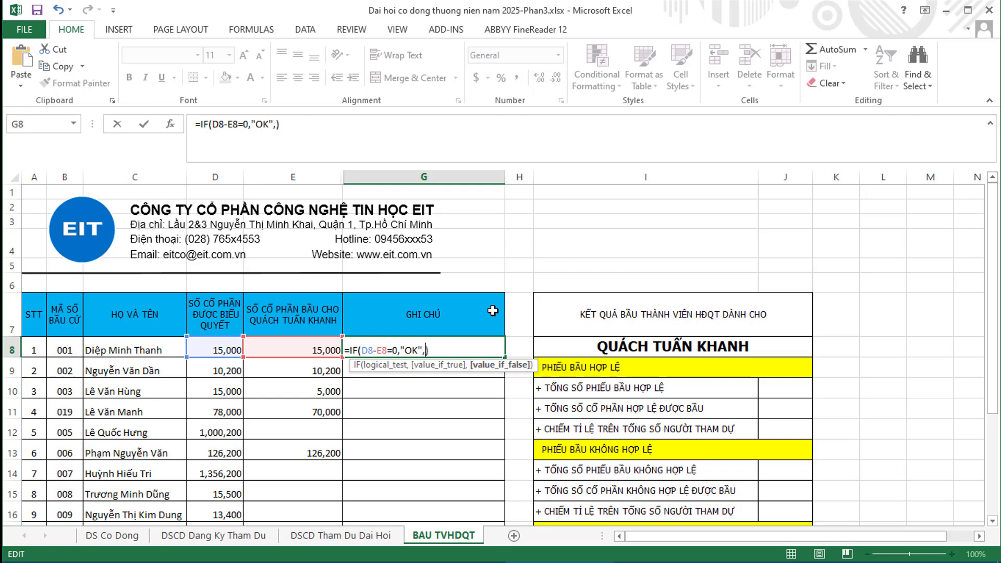
Nest a second IF with the placeholder test A-B<0 as the false value in the G8 formula, closing both functions.
text(IF(A)
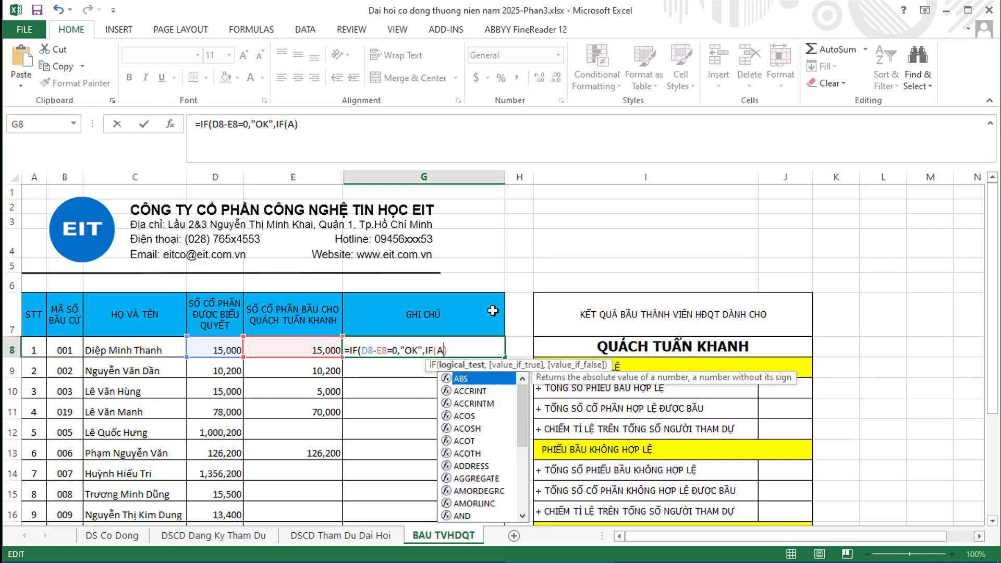
text(-B)
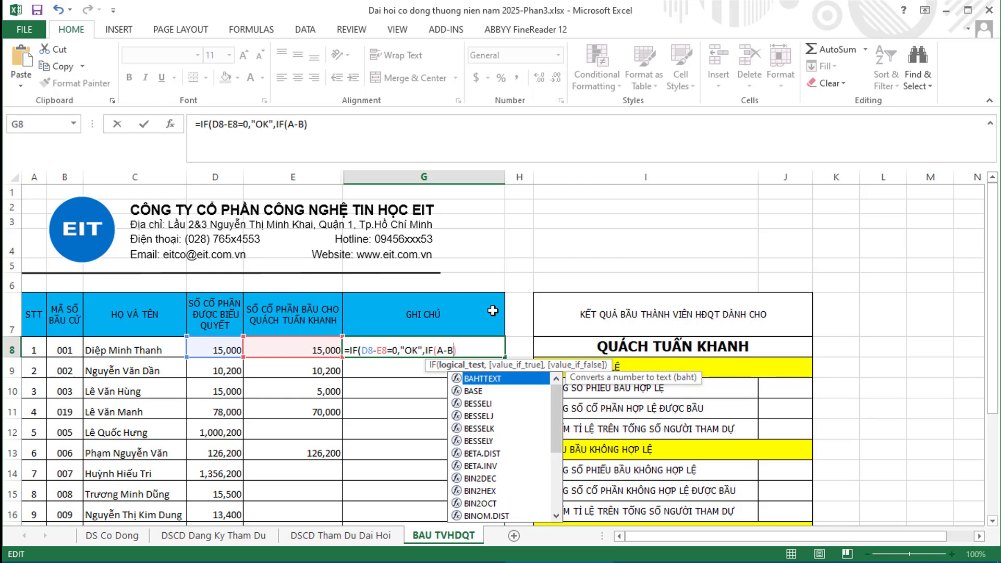
text(<0)
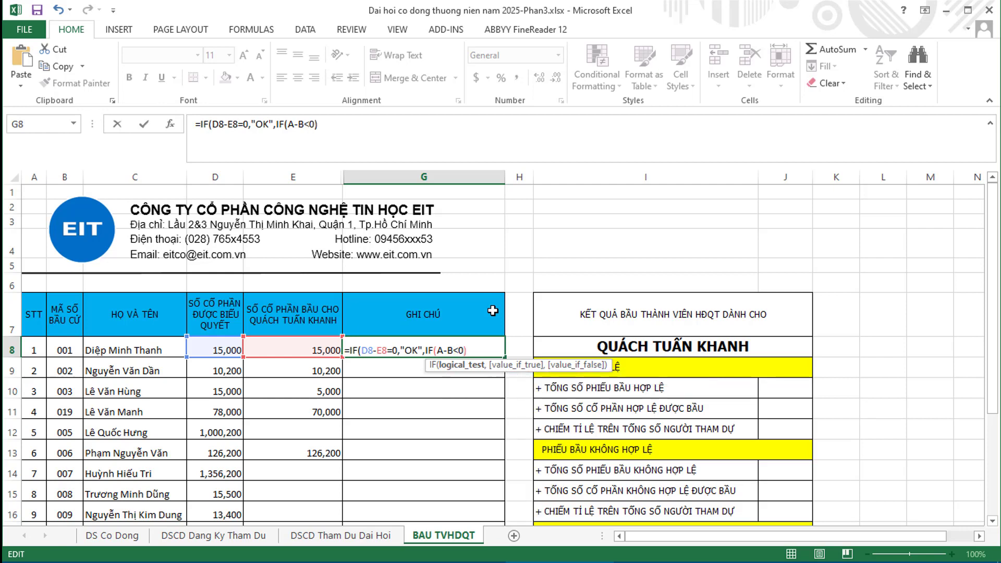
text(,)
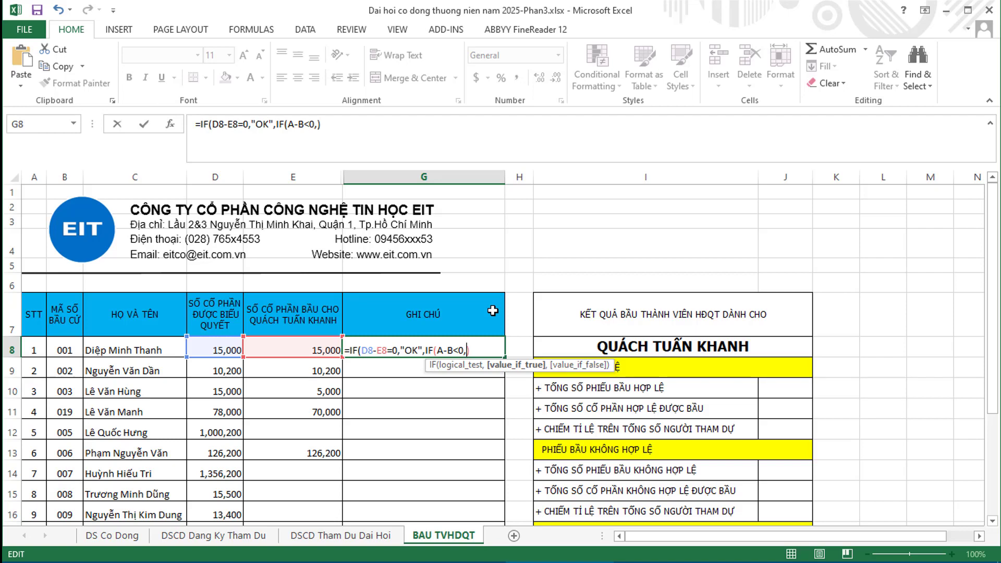
text()))
key(Right)
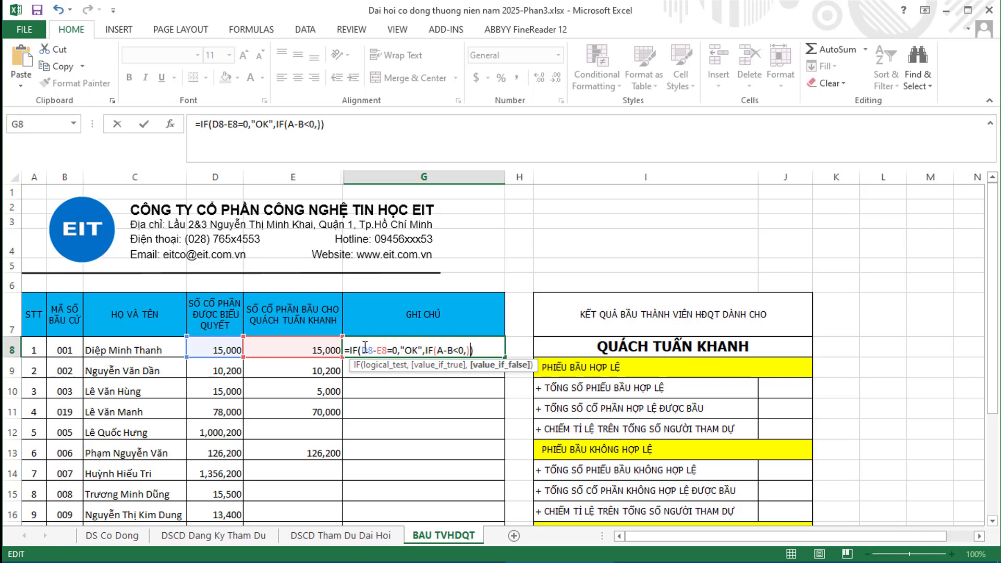
Enclose both subtractions, D8-E8 and A-B, in parentheses within the G8 formula.
click(365, 348)
text(()
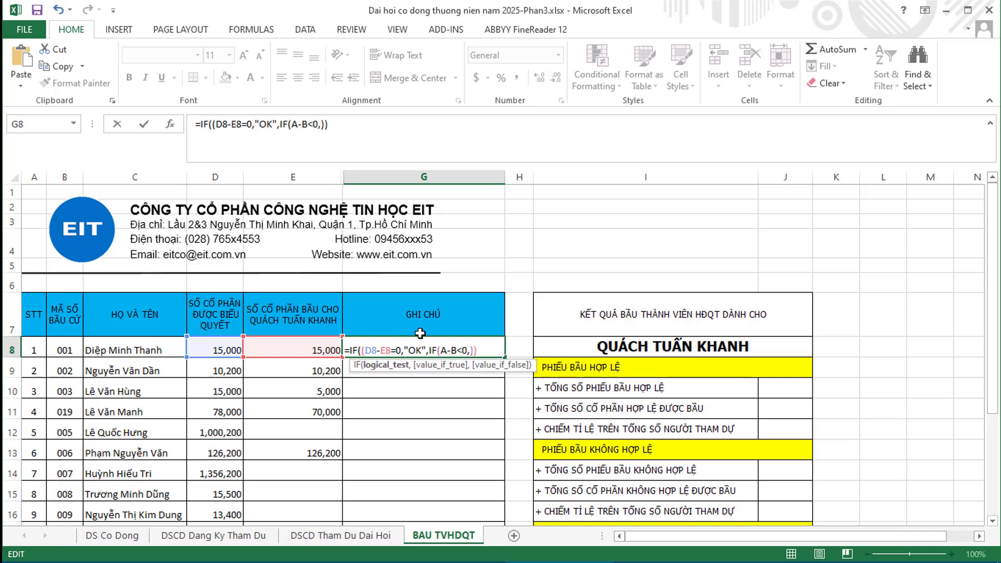
key(Right)
key(Right)
key(Right)
key(Right)
key(Right)
text())
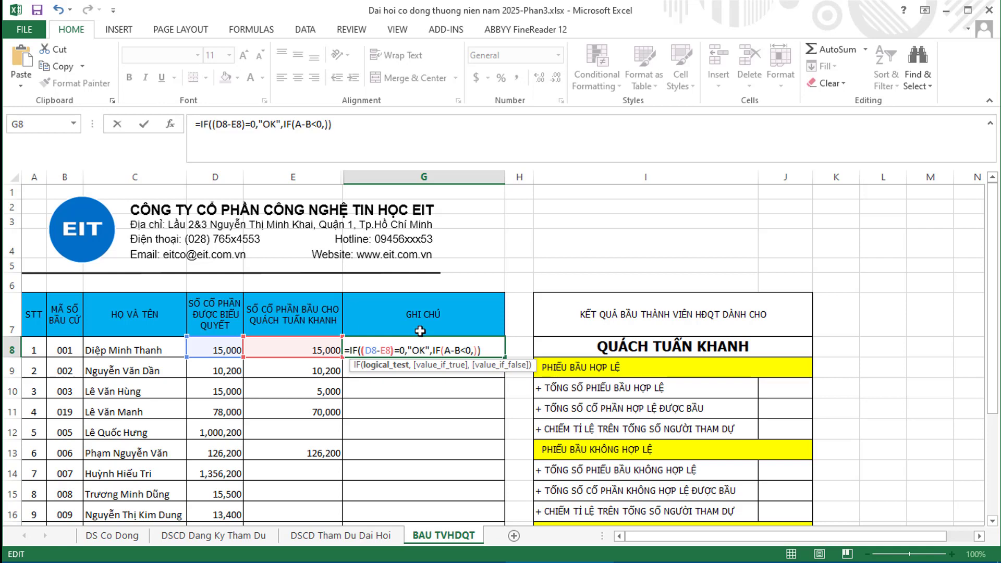
click(445, 349)
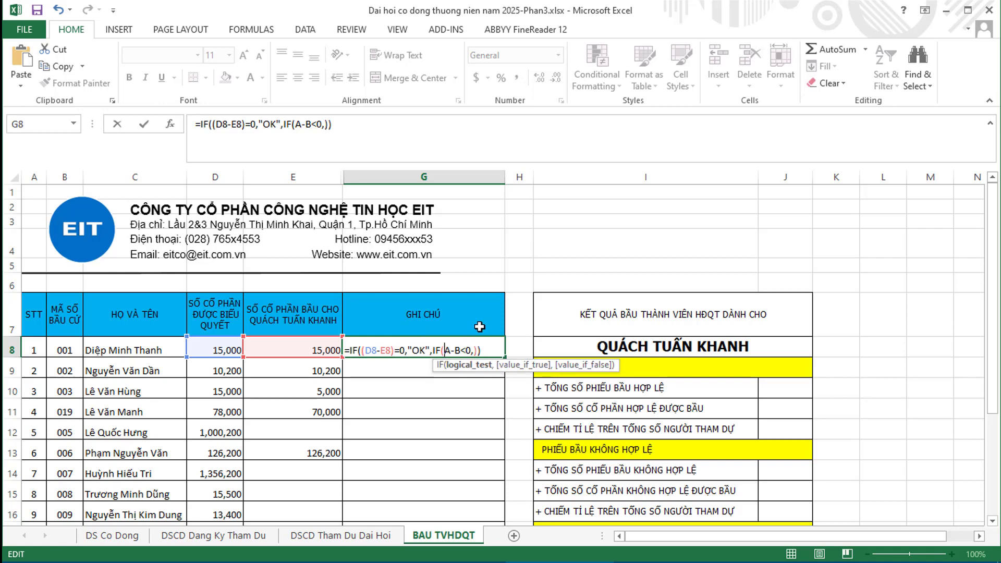
text(()
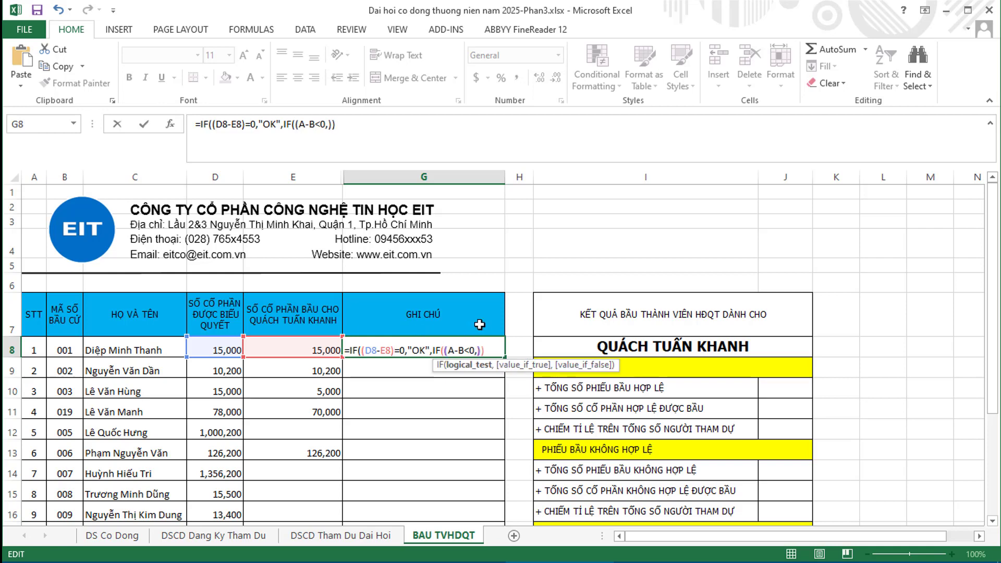
click(465, 350)
text())
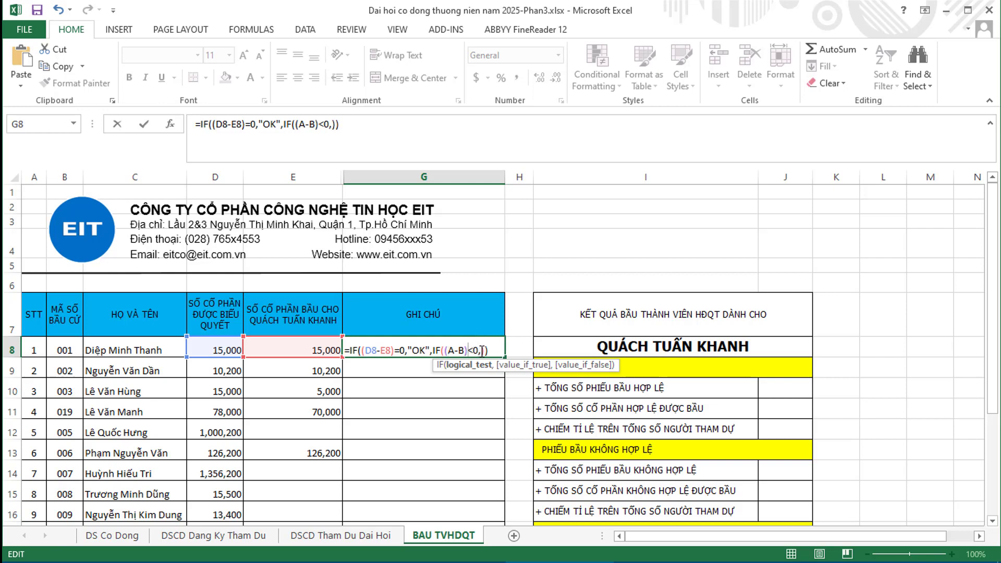
Give the nested IF the true-value text "Số cổ phiếu vượt hơn " and add a separator for its false value.
click(480, 351)
text("")
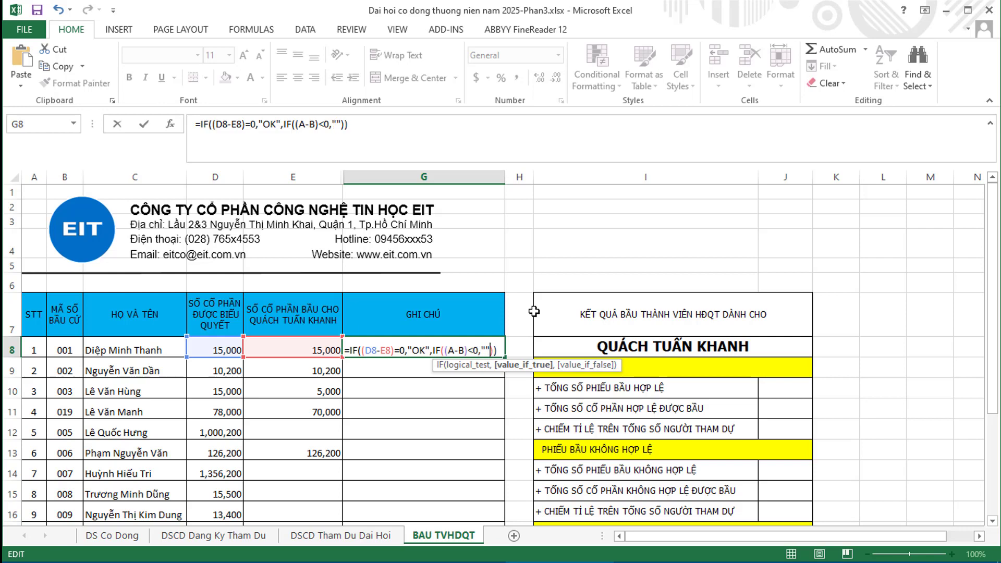
text(,)
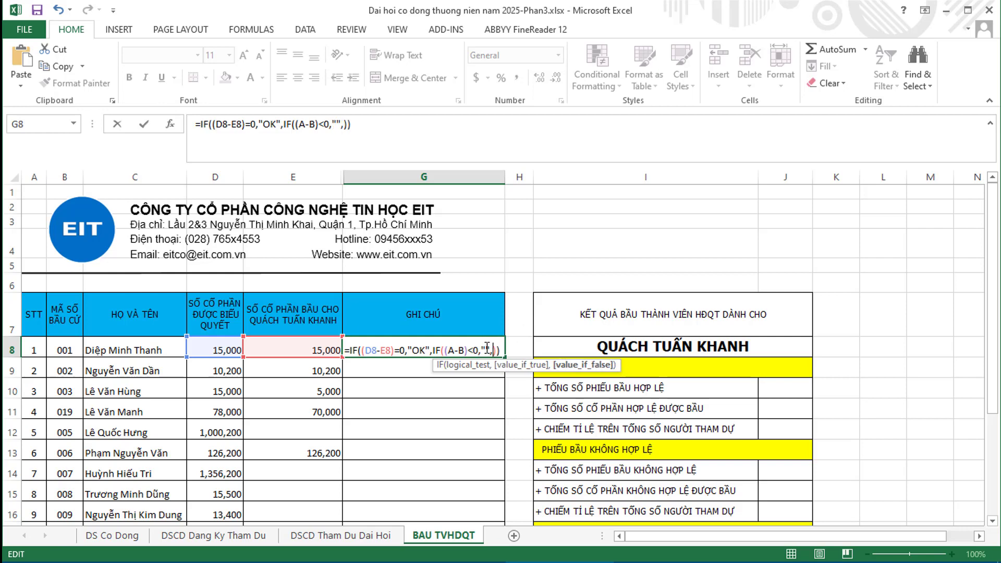
key(Left)
key(Left)
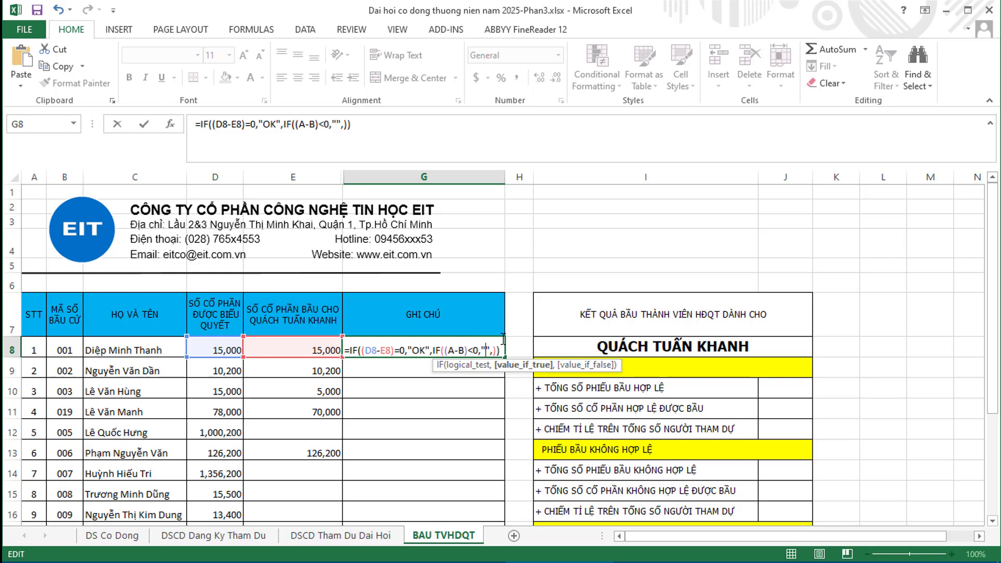
text(Soos co)
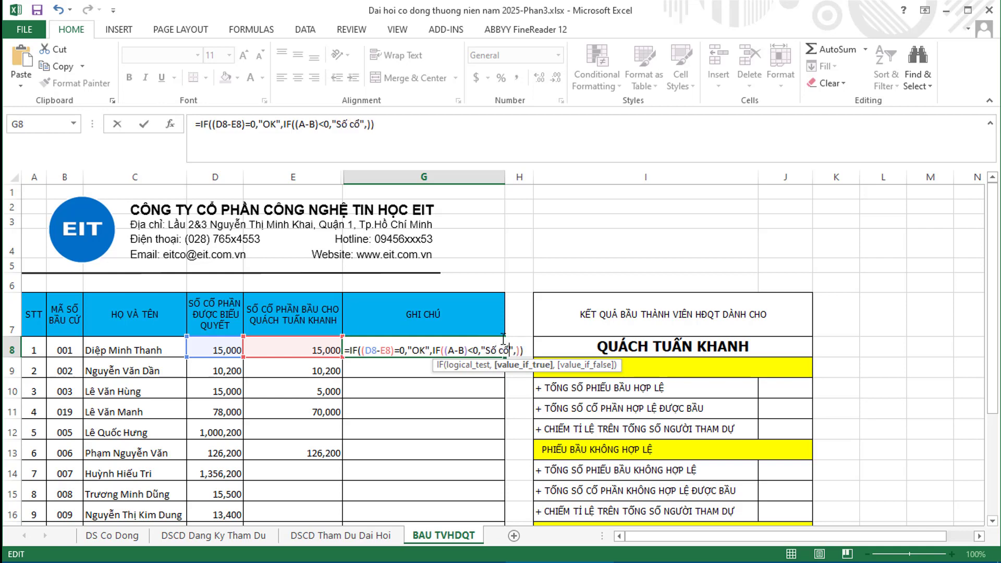
text( phiếu)
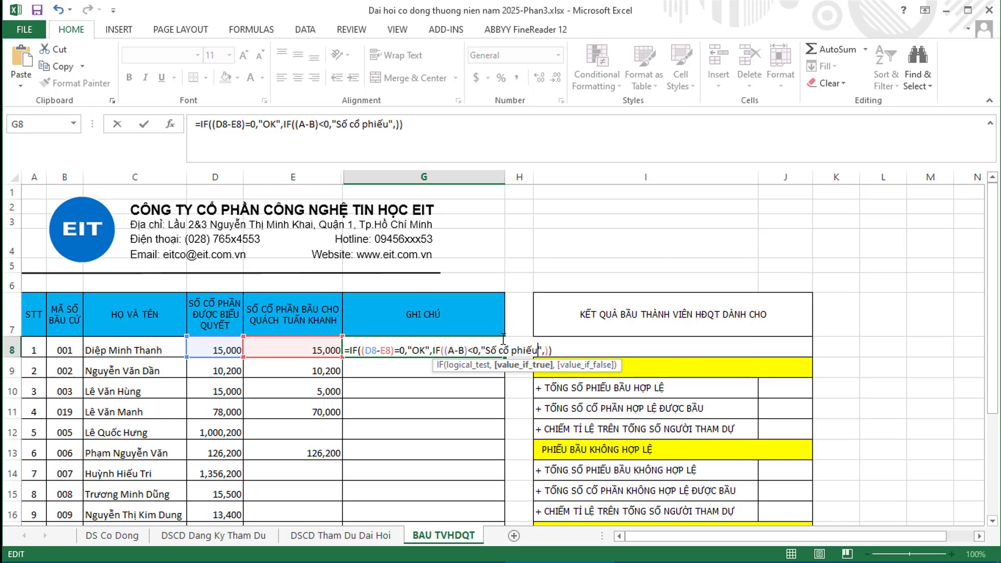
text( vượt)
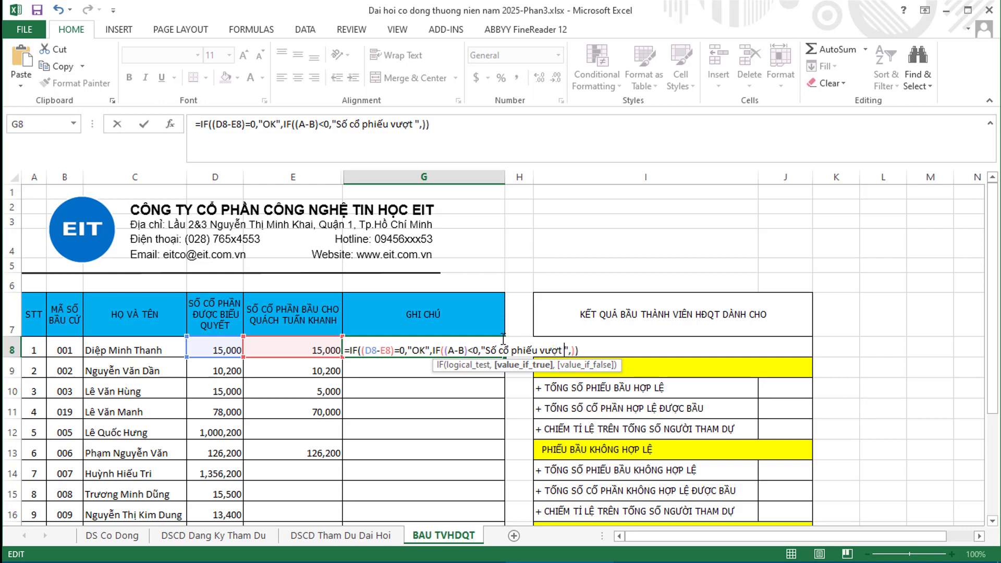
text( hoon)
key(BackSpace)
key(BackSpace)
text(ơn)
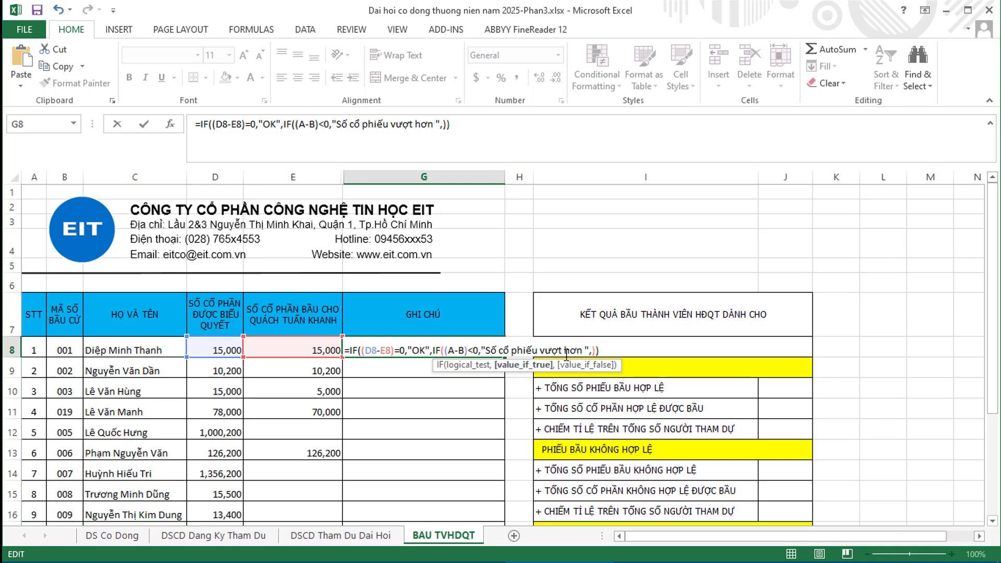
Append a TEXT function with empty parentheses to the "Số cổ phiếu vượt hơn " text in the G8 formula using &.
key(Right)
text(&TEXT)
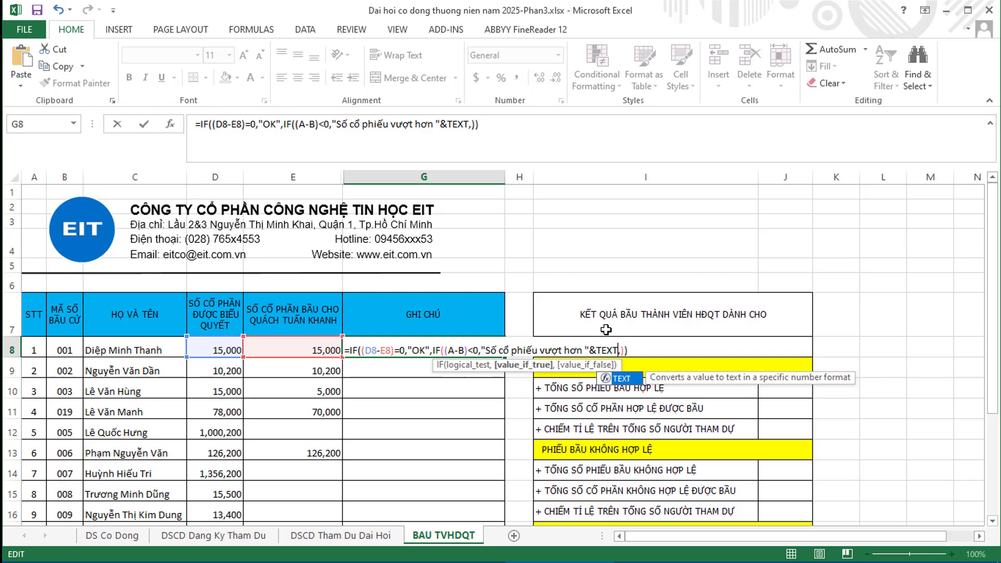
text(()
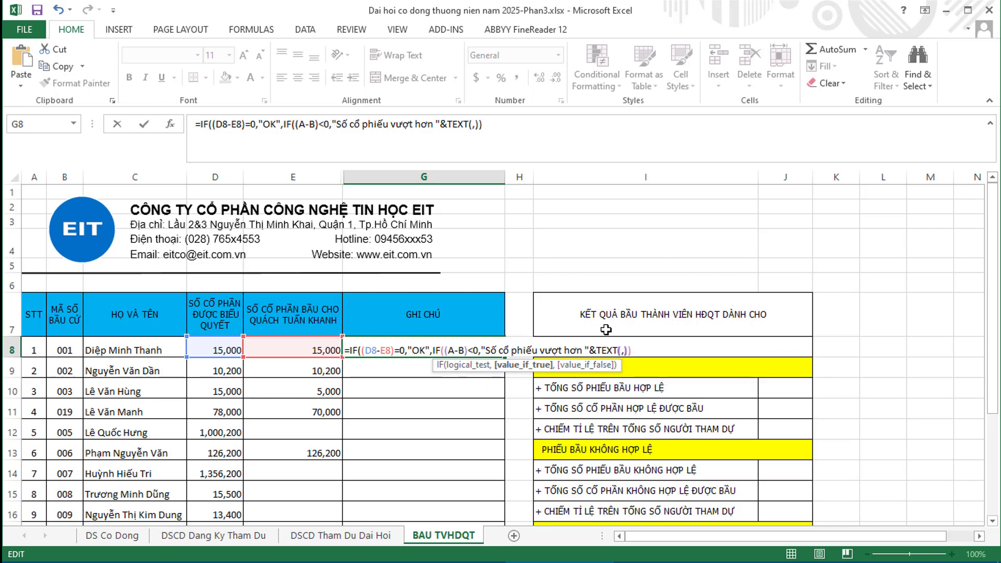
text())
key(Right)
click(623, 350)
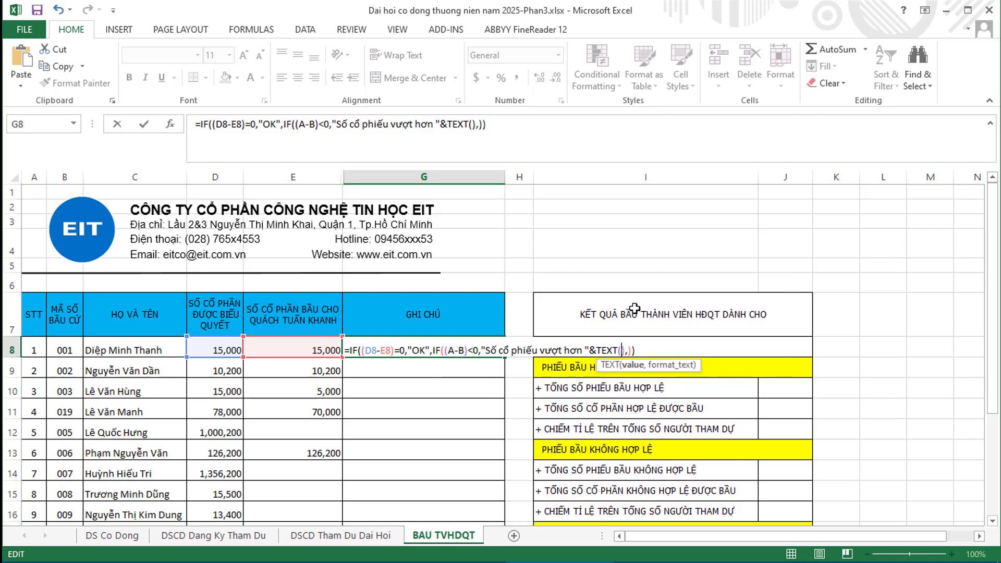
Set the TEXT function's value to E8-D8 in the G8 formula and add a separator for its format.
click(317, 350)
text(-)
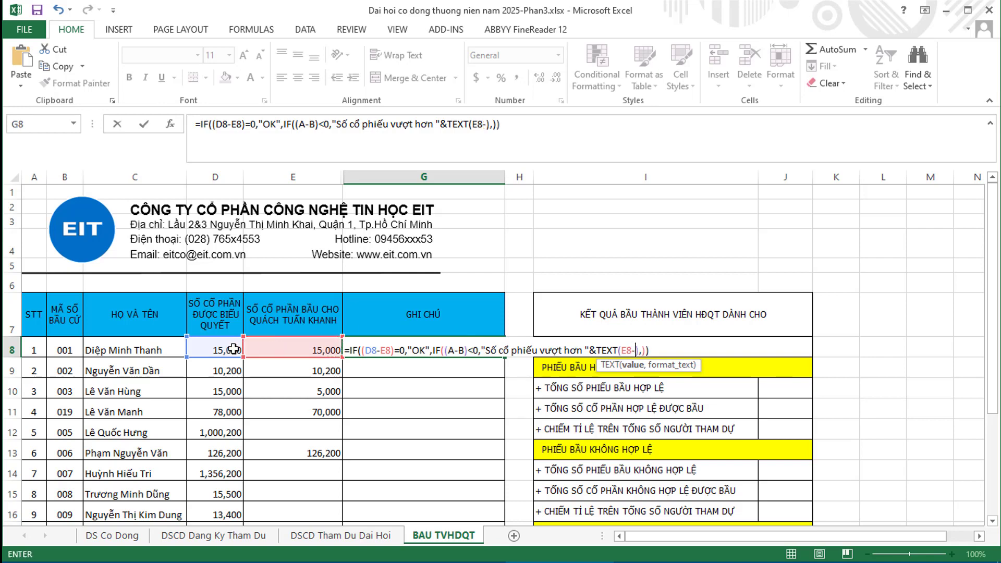
click(234, 350)
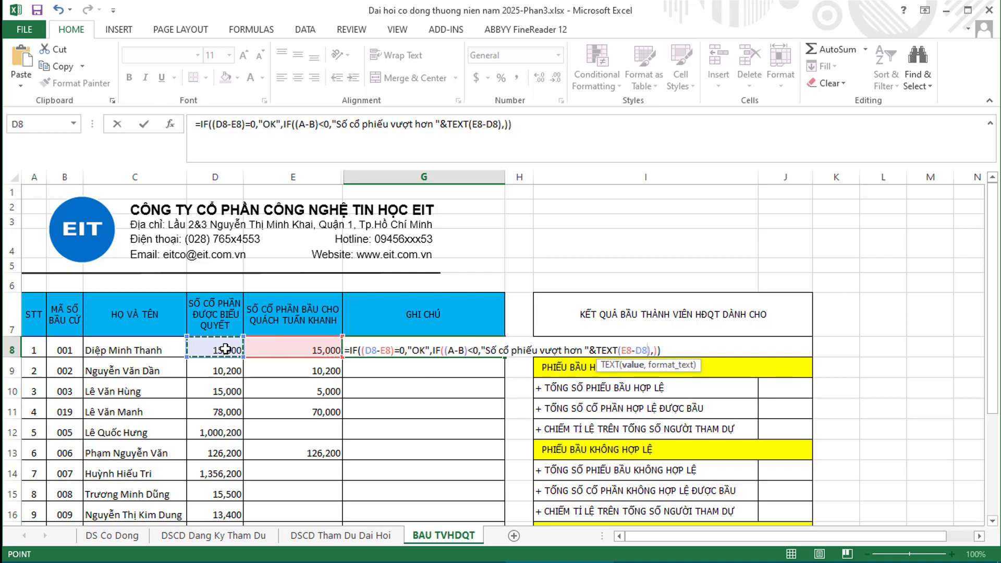
text(,)
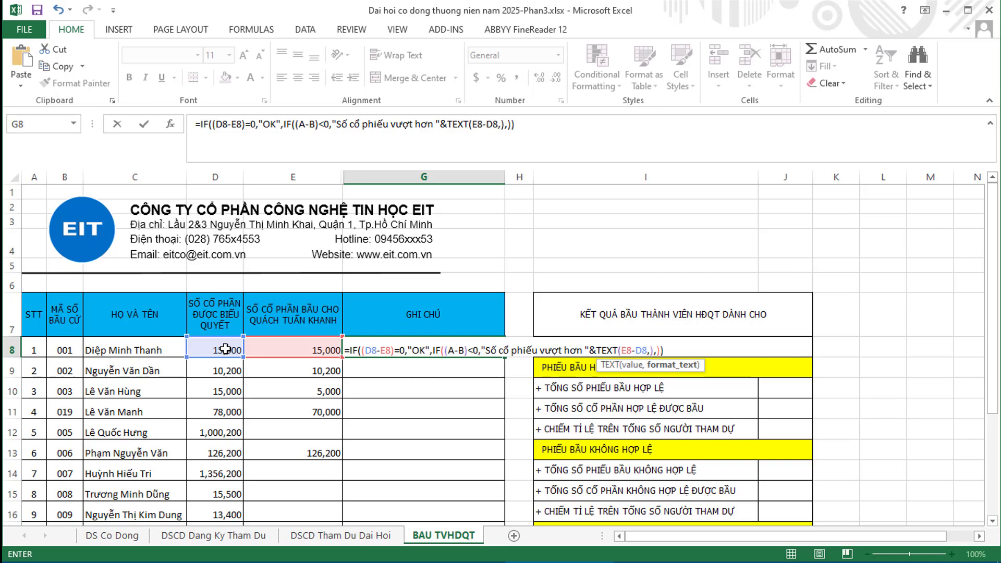
Give the TEXT function in the G8 formula the number format "#,##0".
text("")
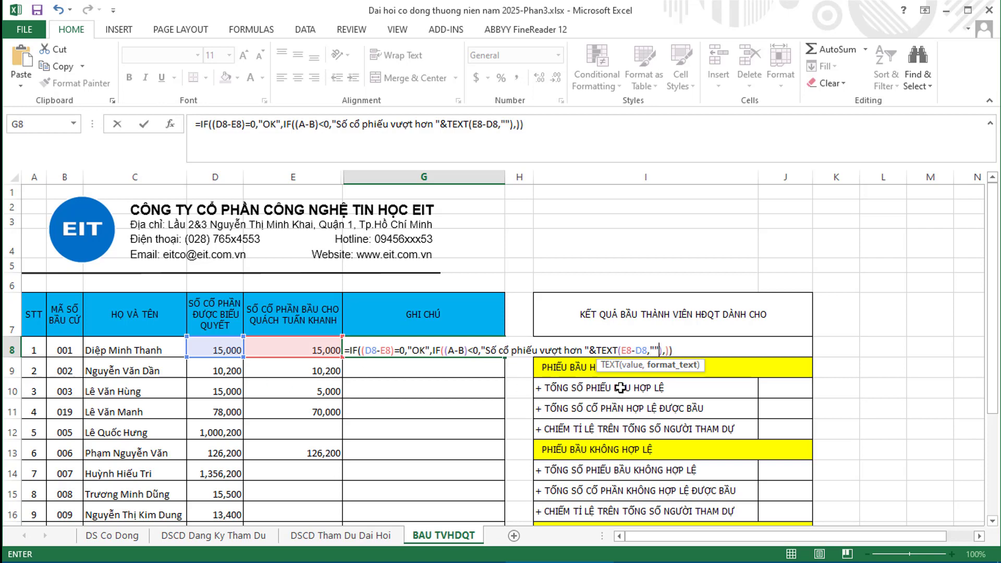
click(655, 350)
click(655, 349)
text(#,)
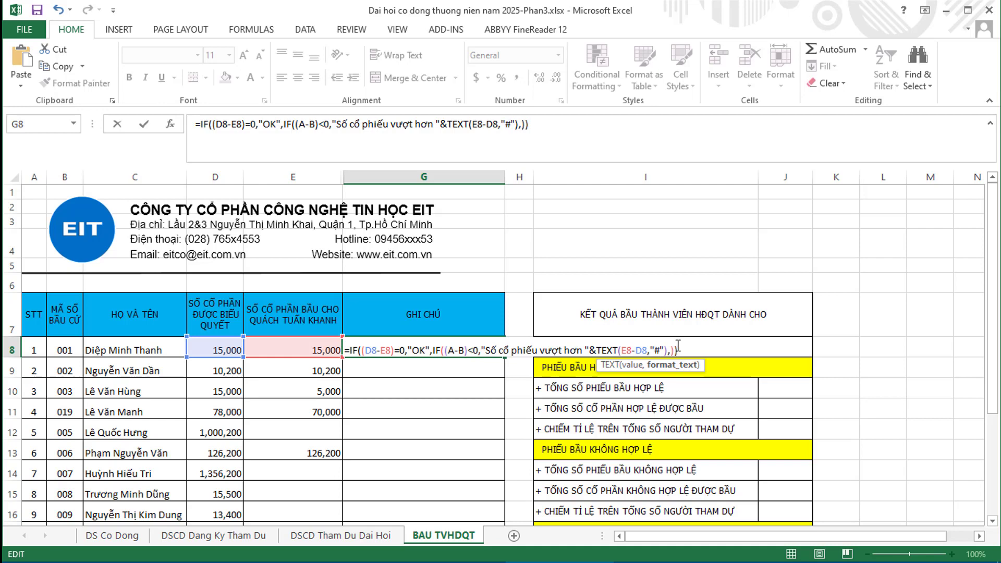
text(##0)
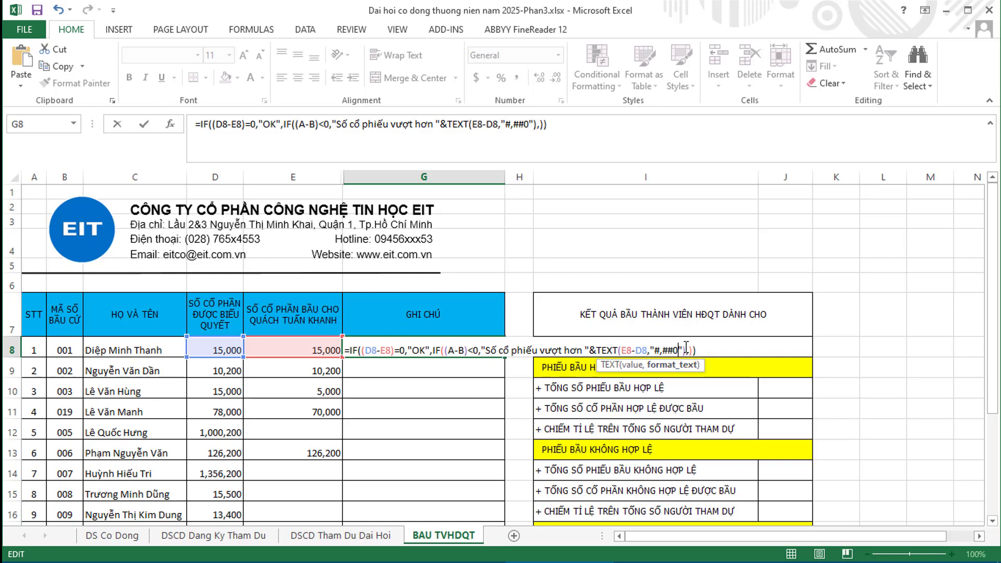
Append the text " số cổ phiếu được bầu" after the TEXT function in the G8 formula using &.
click(686, 348)
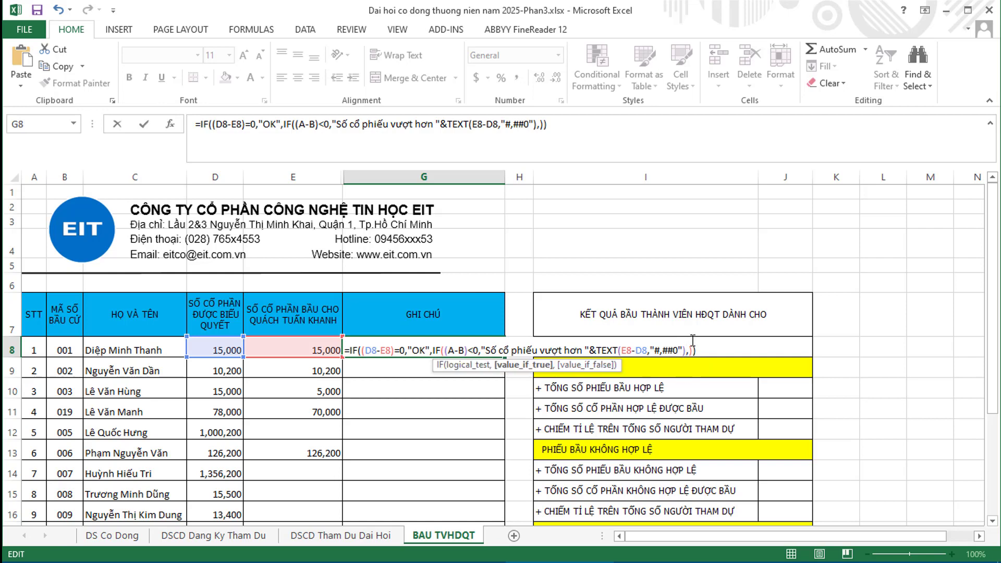
text(&"")
click(699, 350)
text(số cổ )
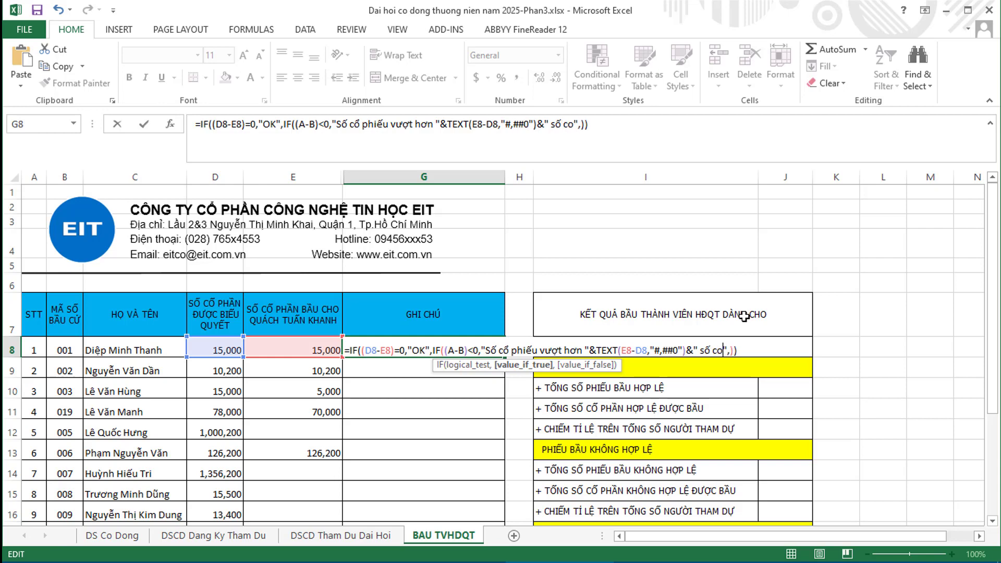
text(phiếu )
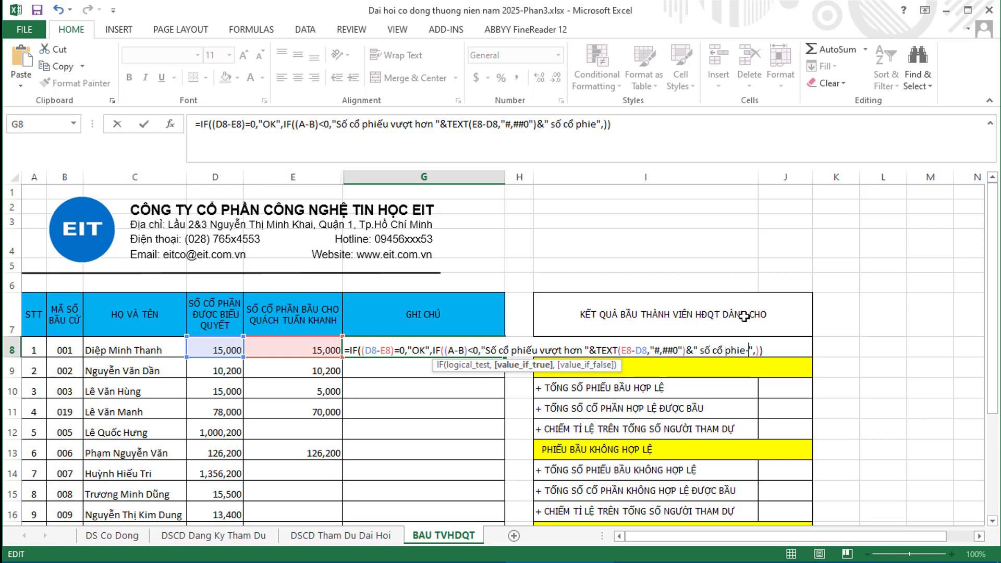
text(được )
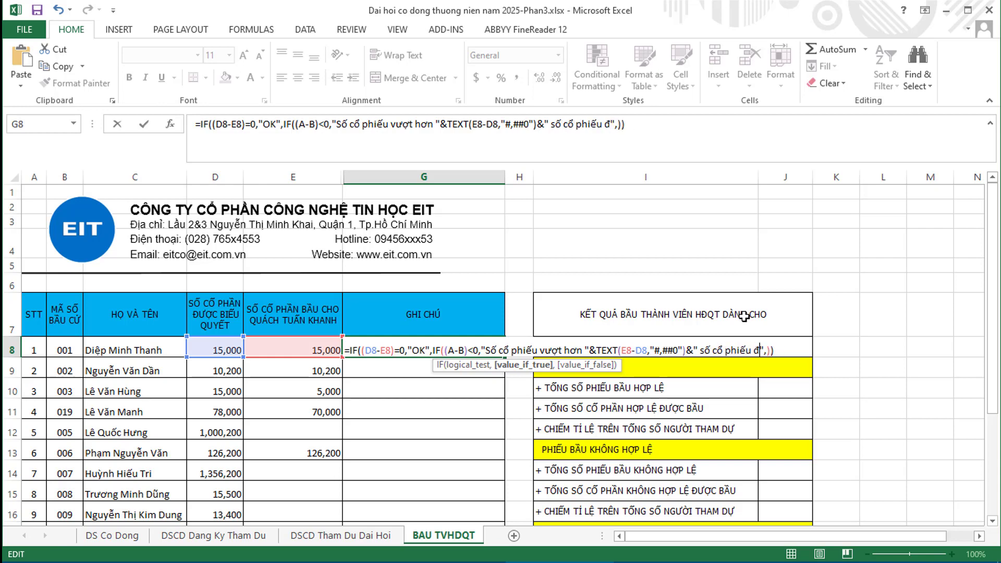
text(bầu)
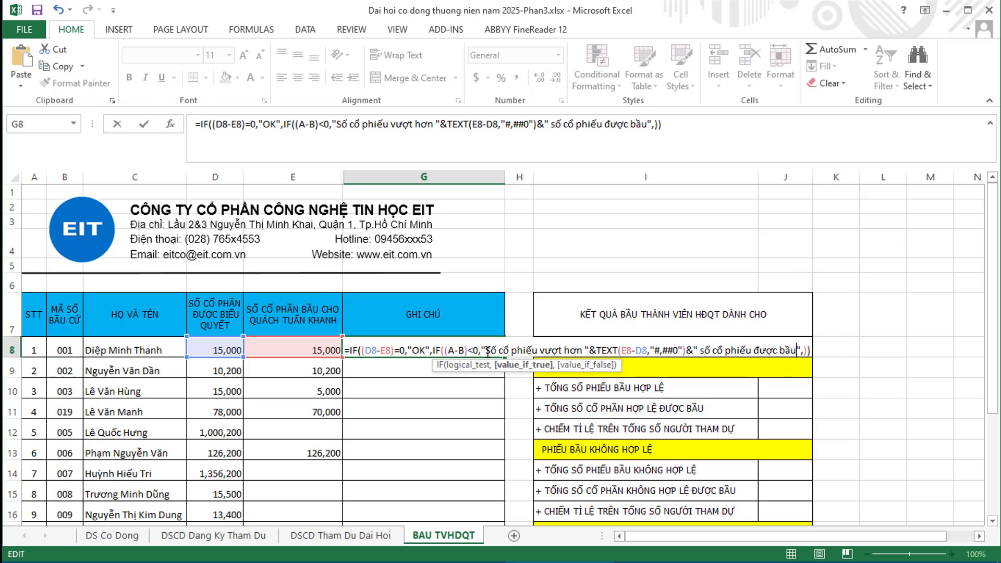
Nest a third IF with empty parentheses as the second IF's false value in the G8 formula.
click(803, 349)
click(806, 349)
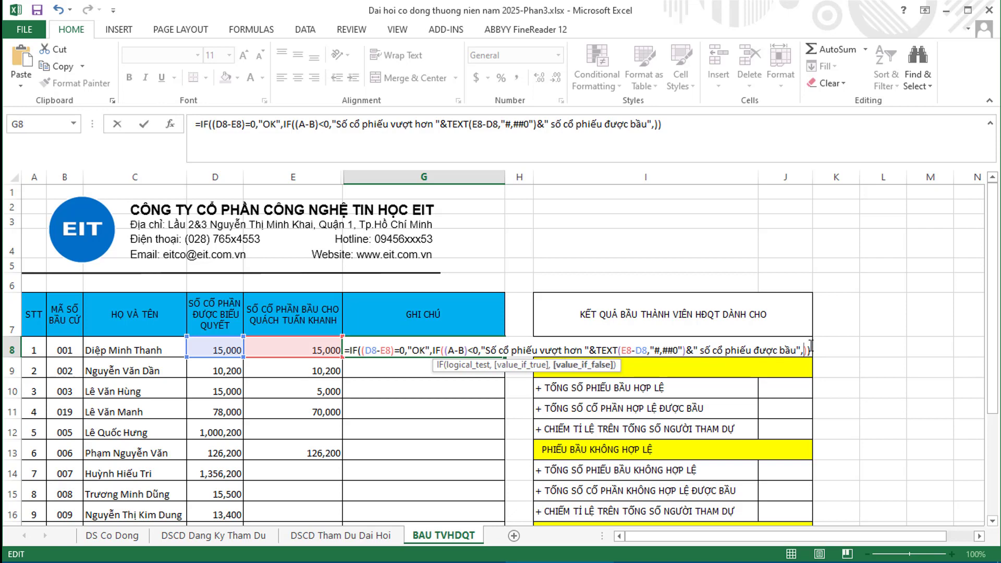
text(IF)
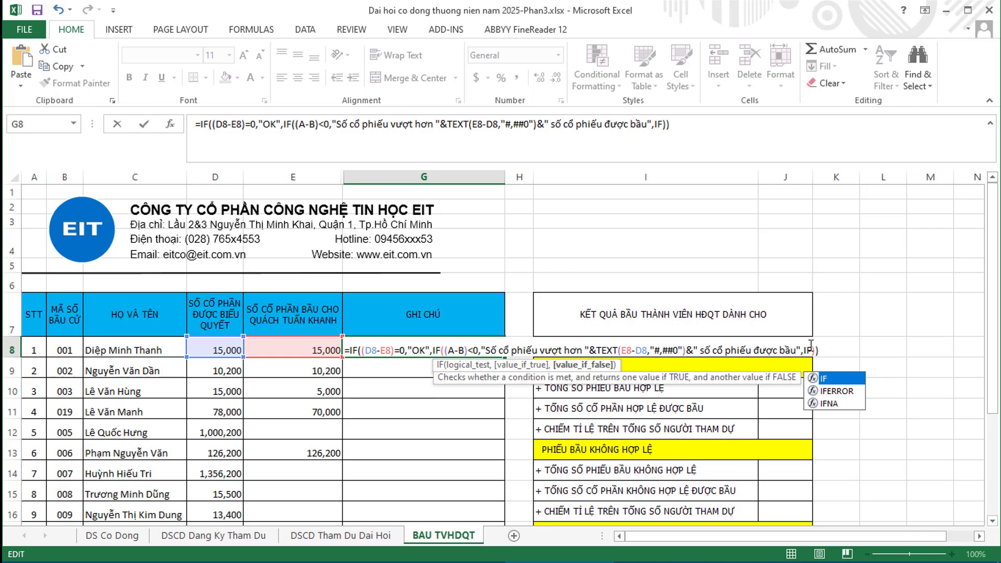
text(())
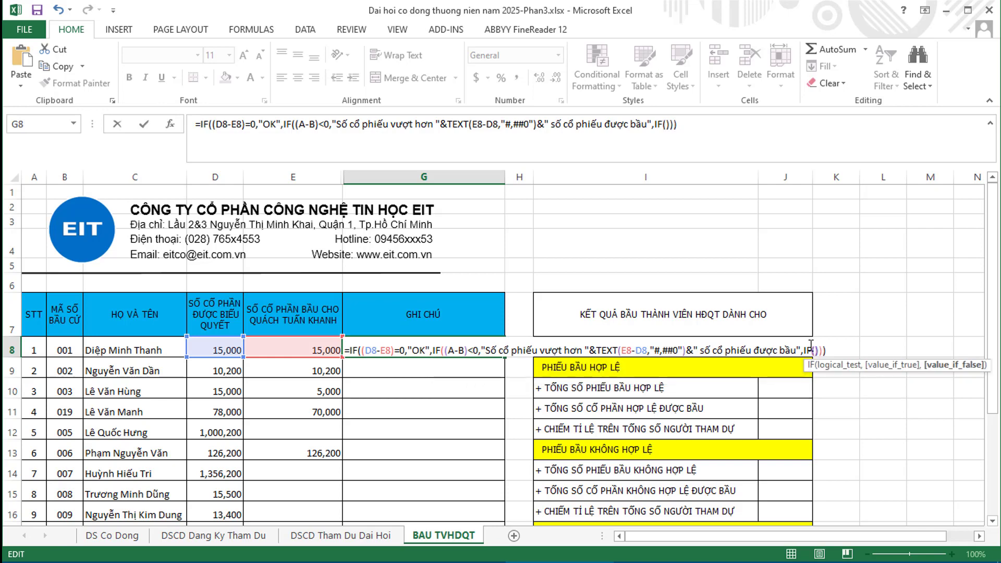
click(815, 350)
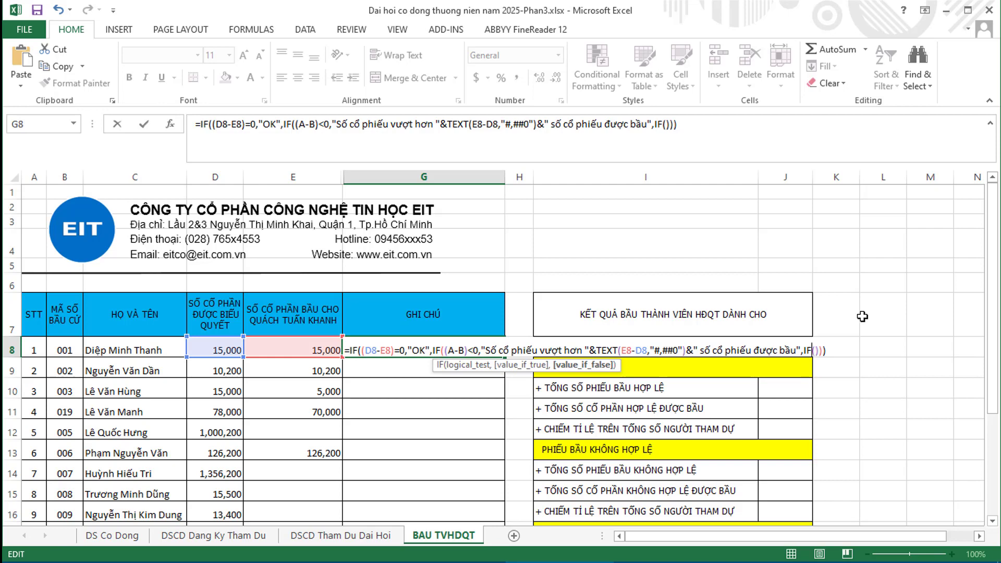
click(814, 350)
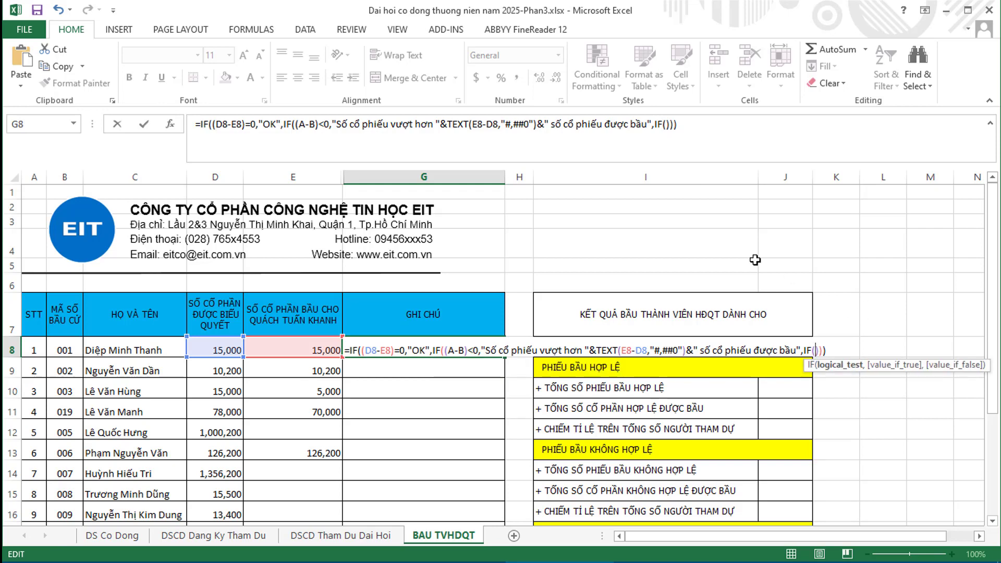
Enter D8-E8=D8 as the logical test of the third IF in the G8 formula.
click(217, 349)
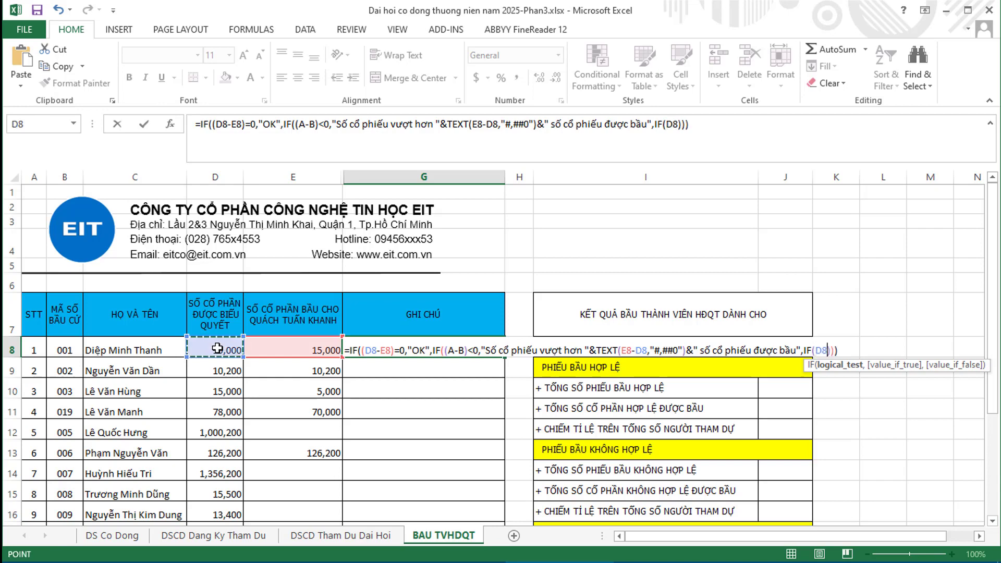
text(-)
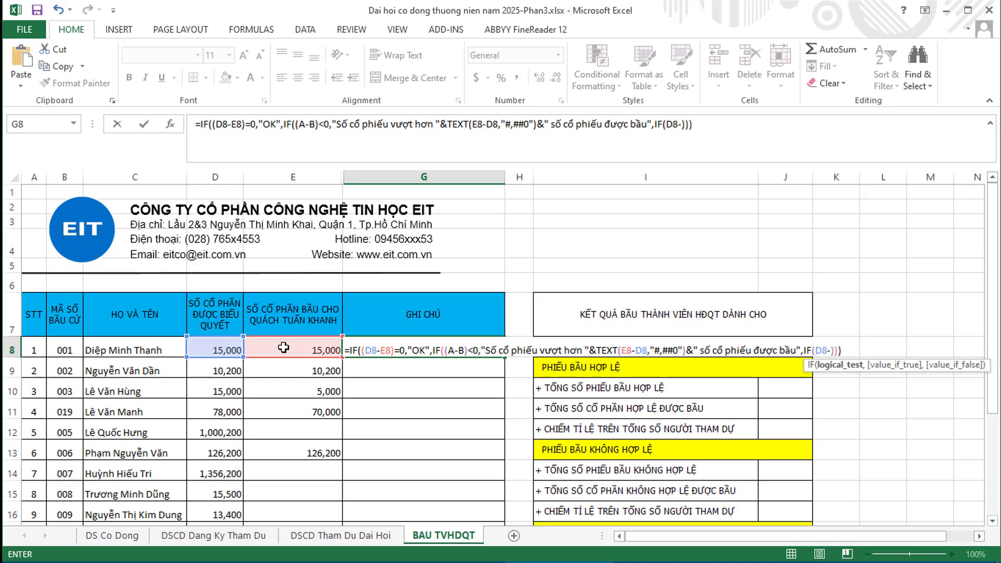
click(267, 350)
text(=)
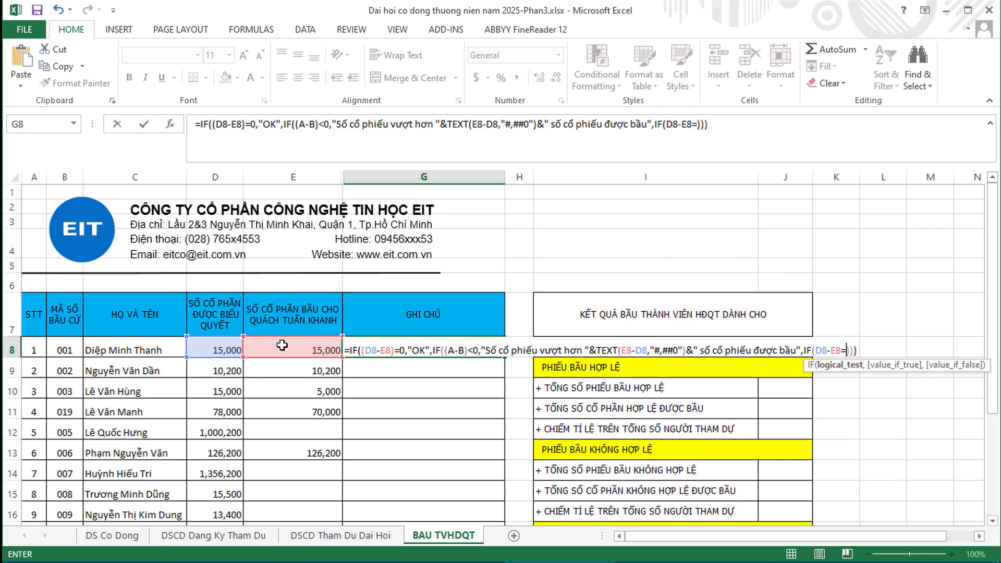
click(226, 349)
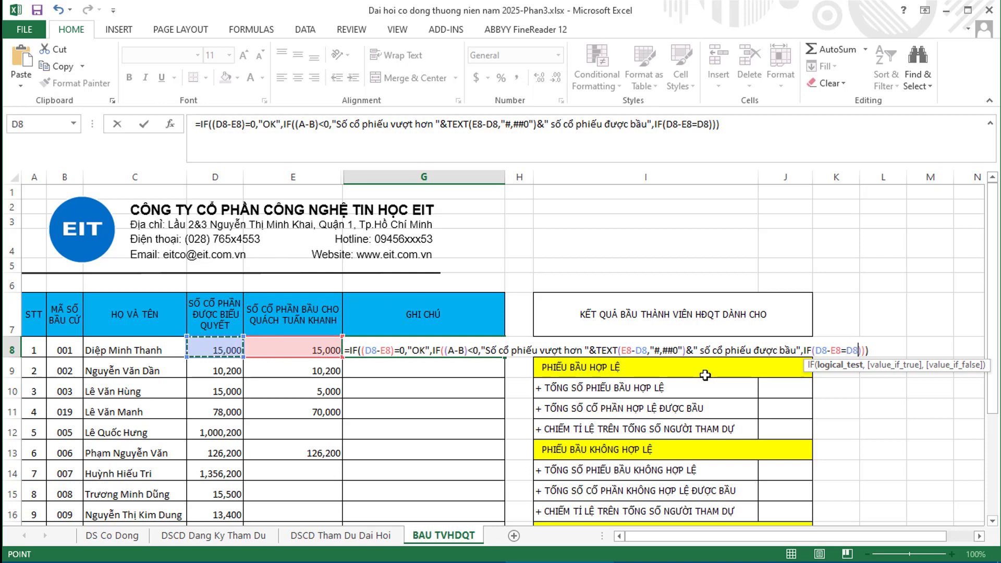
Enclose the D8-E8 subtraction in the third IF's test in parentheses.
click(845, 347)
text())
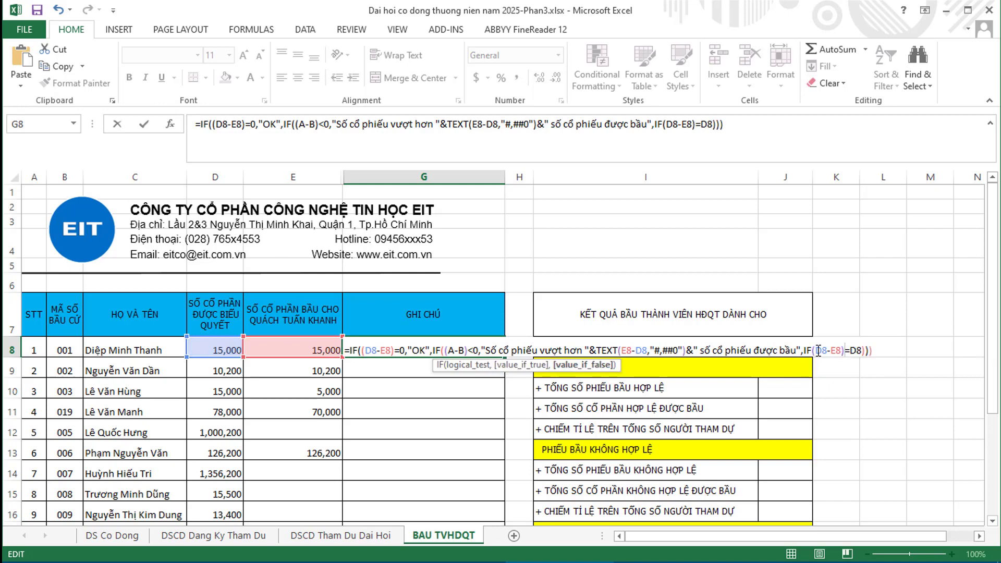
click(817, 351)
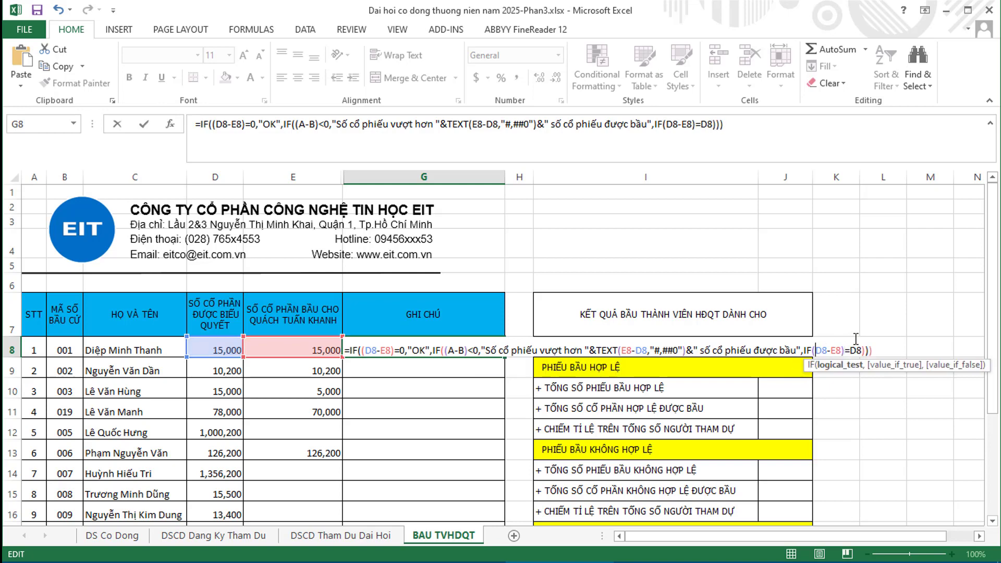
text(()
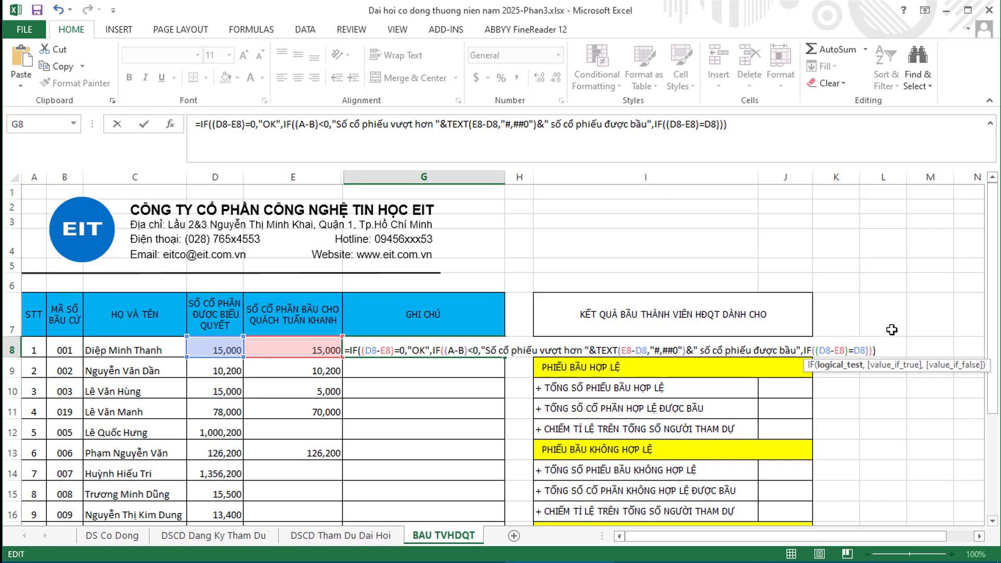
Add a separator and an empty quoted string as the third IF's true value in the G8 formula.
click(893, 346)
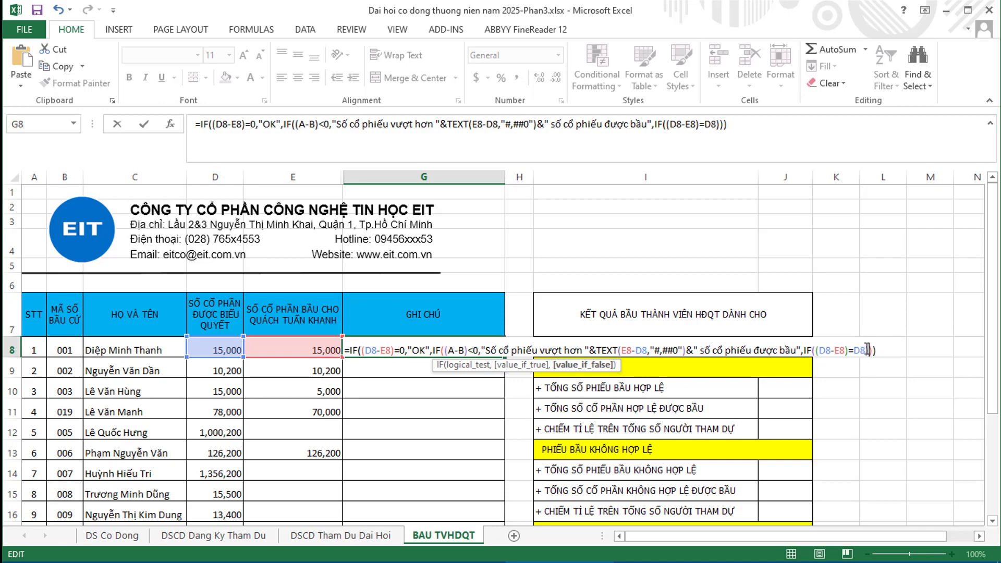
click(868, 349)
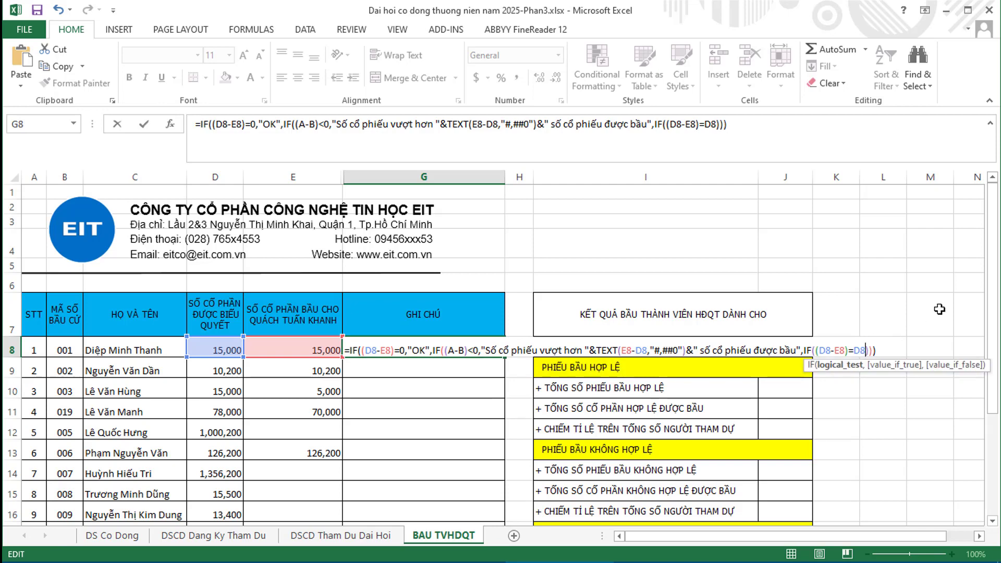
text(,"")
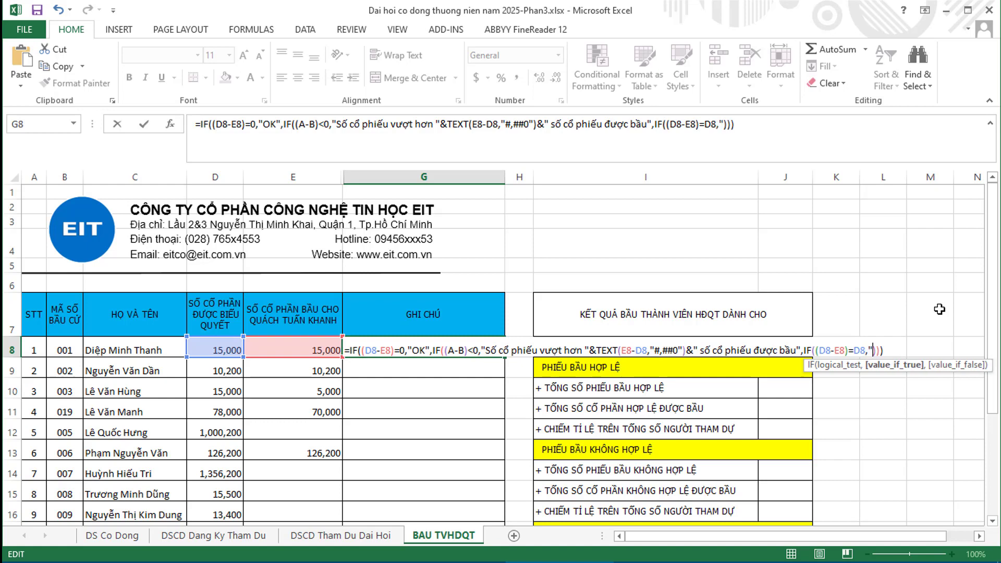
click(873, 349)
text(KhÔNG)
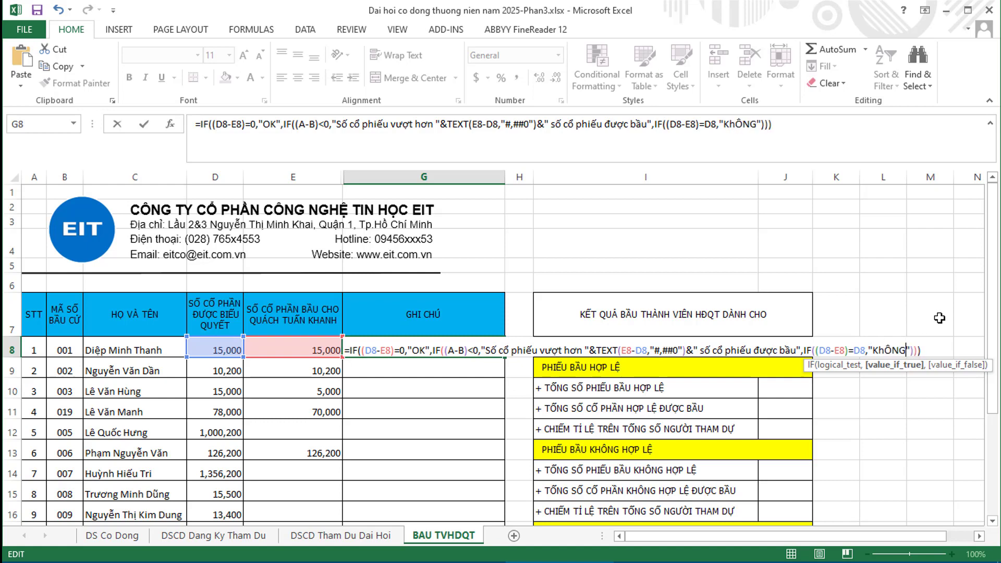
key(BackSpace)
key(BackSpace)
key(BackSpace)
key(BackSpace)
key(BackSpace)
key(BackSpace)
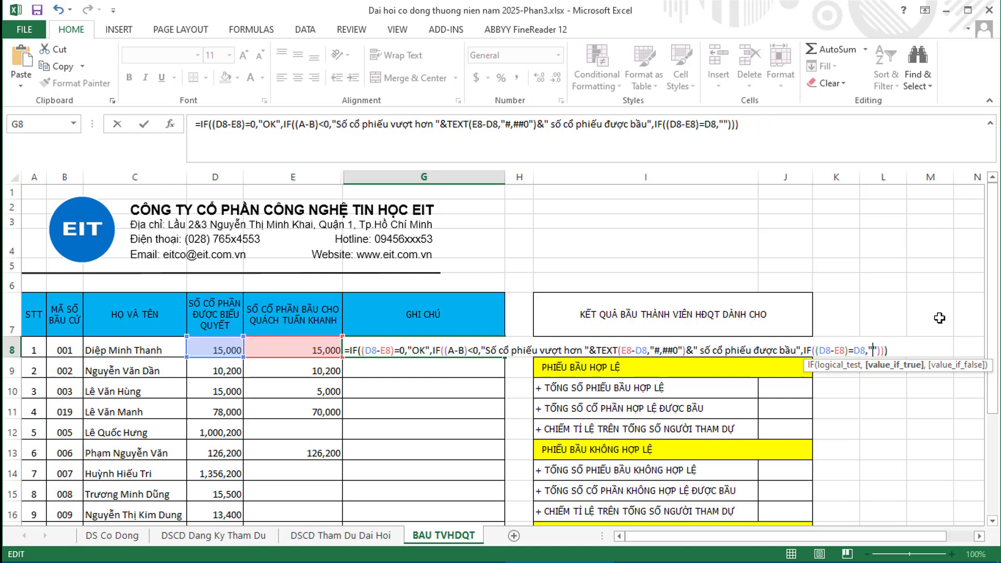
Enter "Không biểu quyết" as the third IF's true value in the G8 formula.
text(KhÔNG)
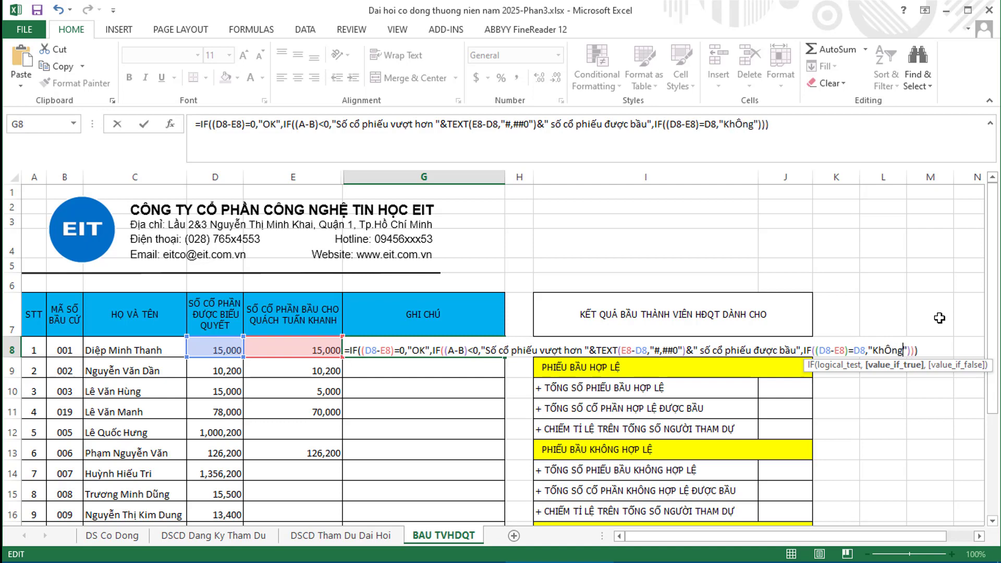
key(BackSpace)
key(BackSpace)
key(BackSpace)
key(BackSpace)
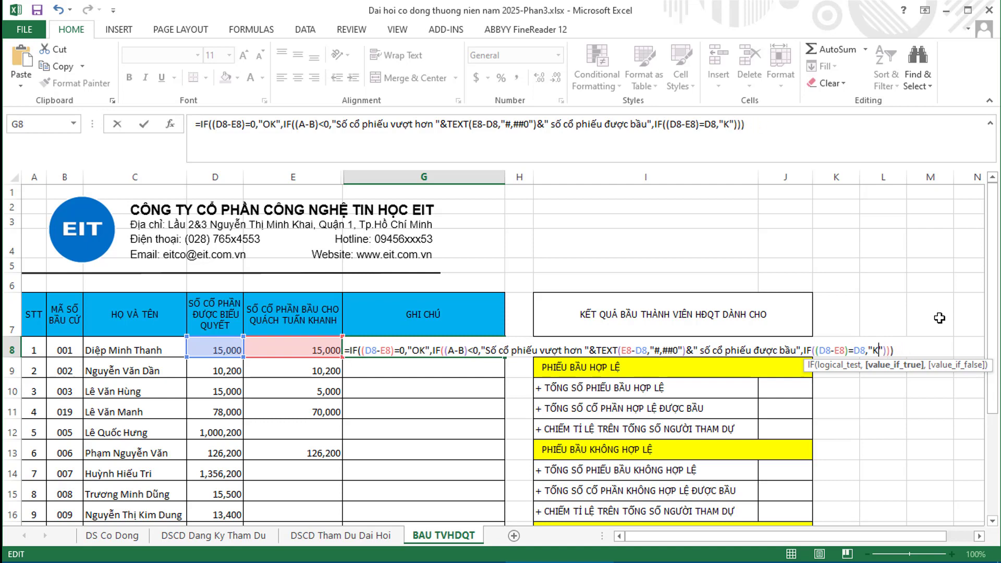
text(hông b)
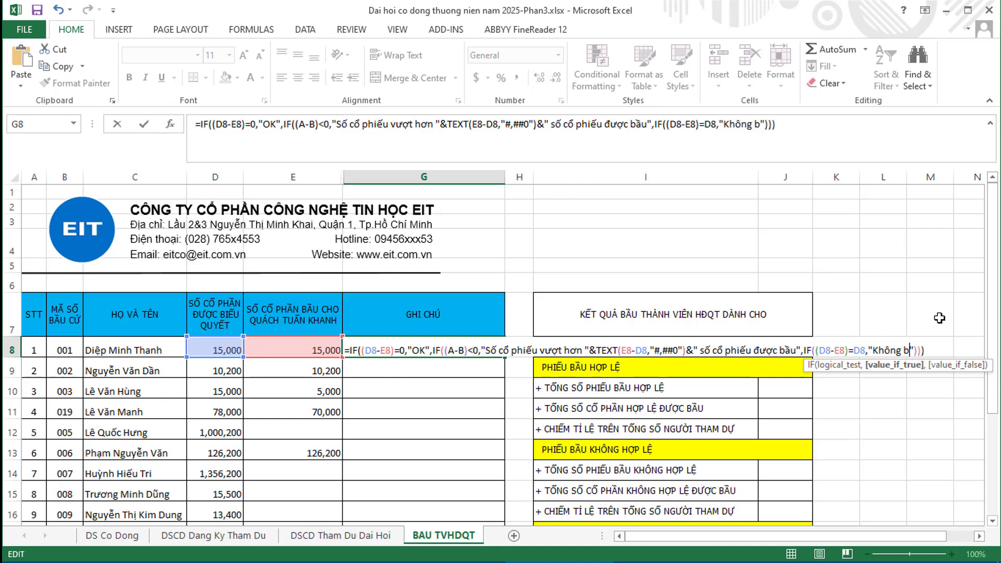
text(iểu q)
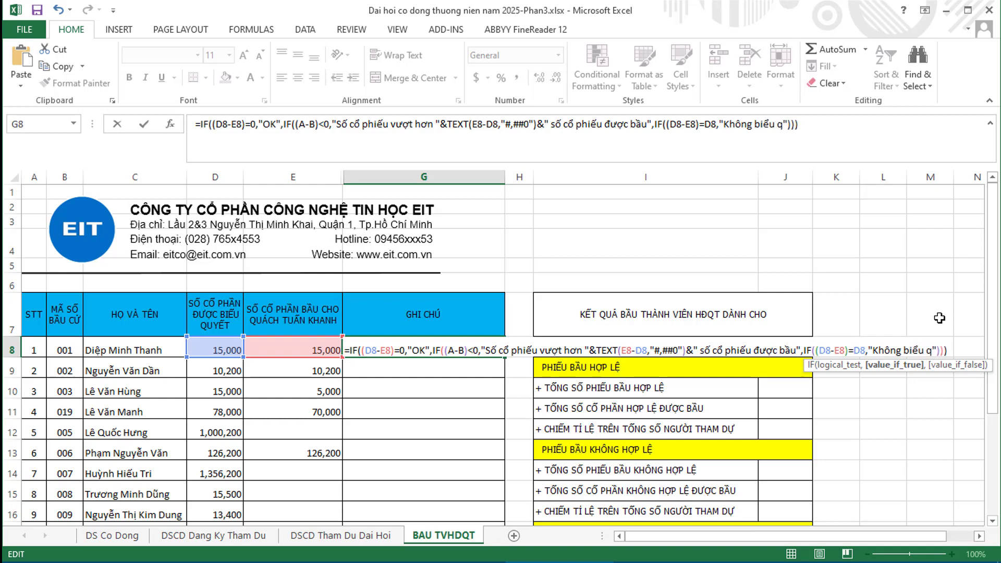
text(uyết)
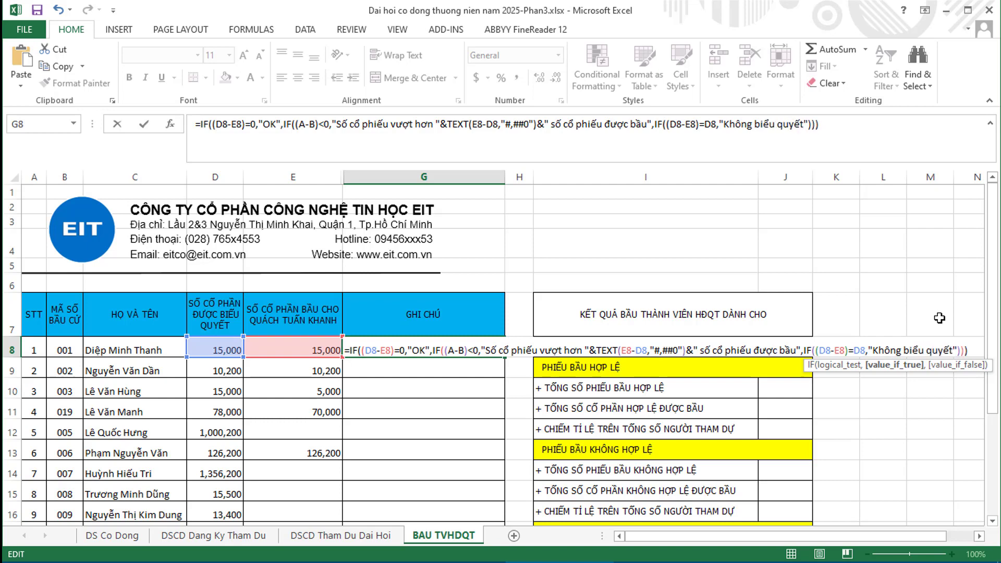
Add "Còn dư" as the third IF's false value and commit the G8 formula.
click(960, 350)
text(,)
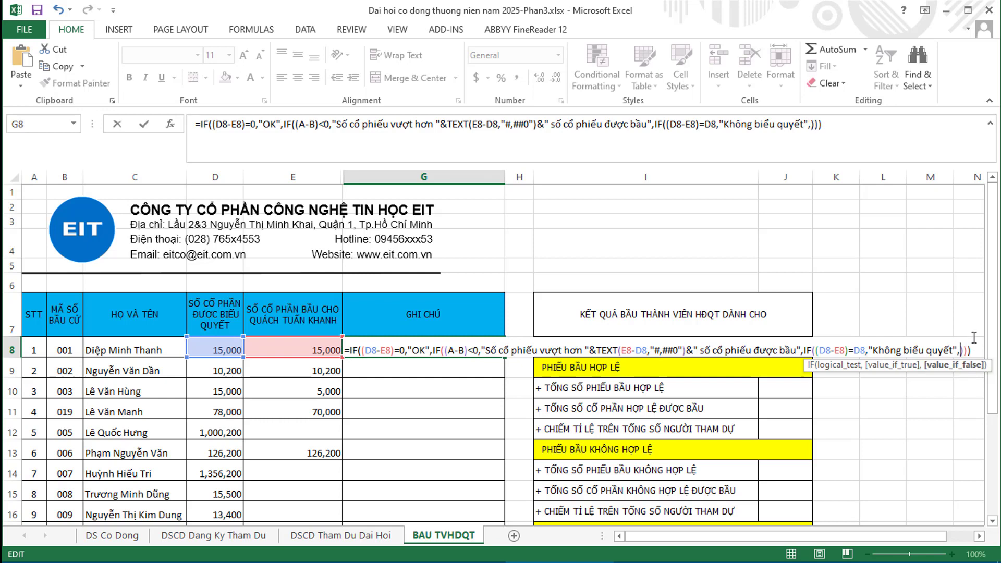
text("")
click(965, 348)
text(Còn)
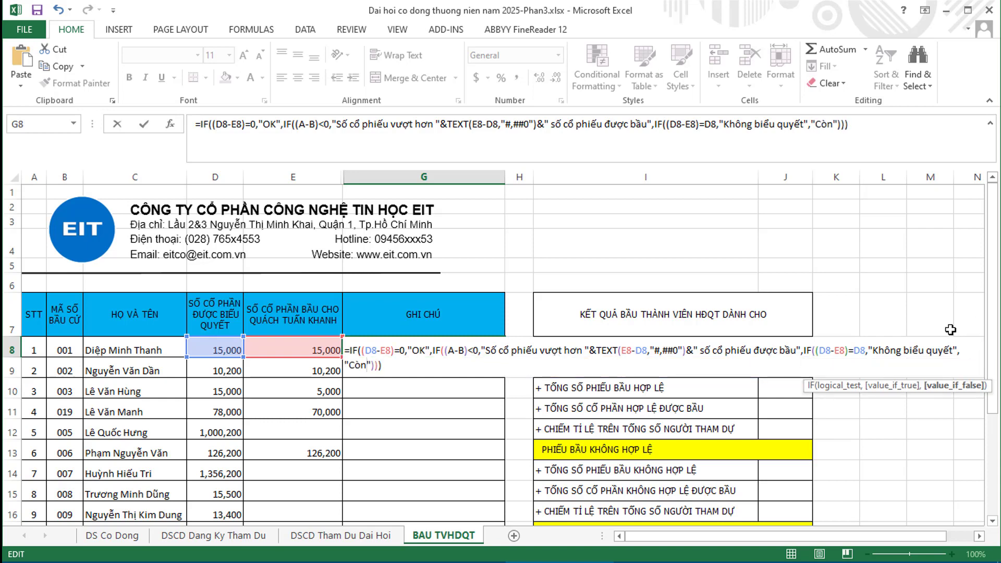
text( dư)
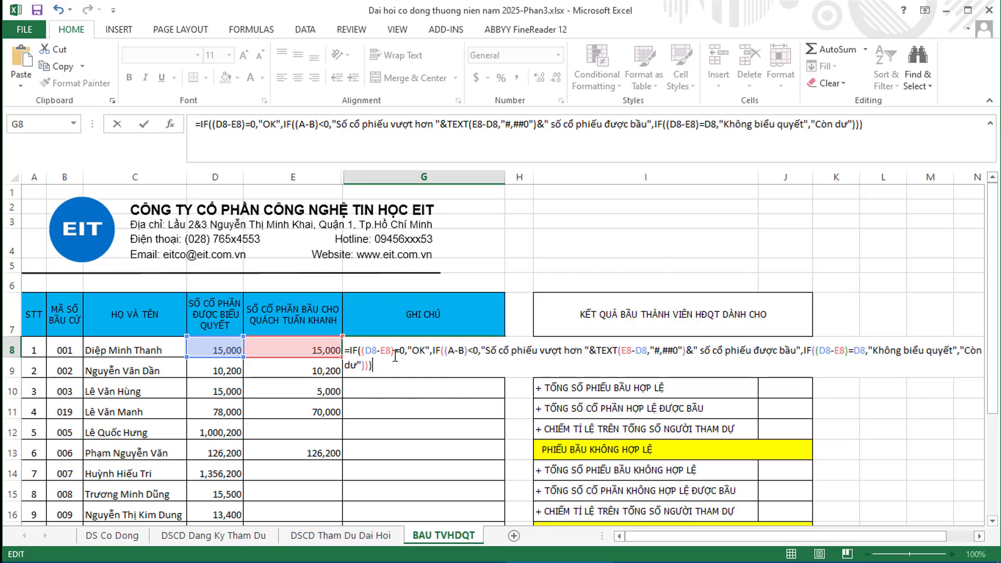
key(ctrl+Return)
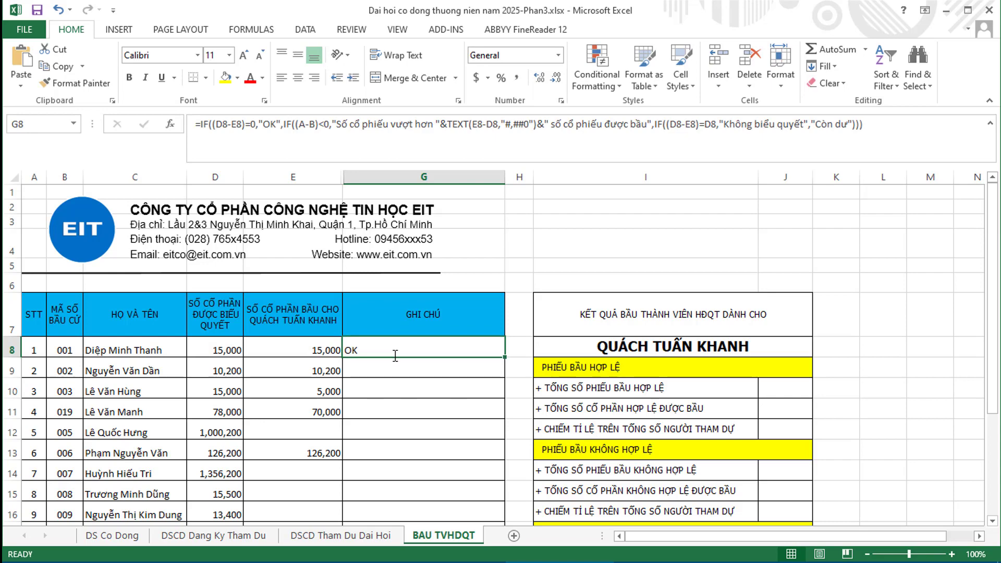
Fill the G8 note formula down through G22 and inspect the copied formula in G14.
drag(505, 357, 494, 465)
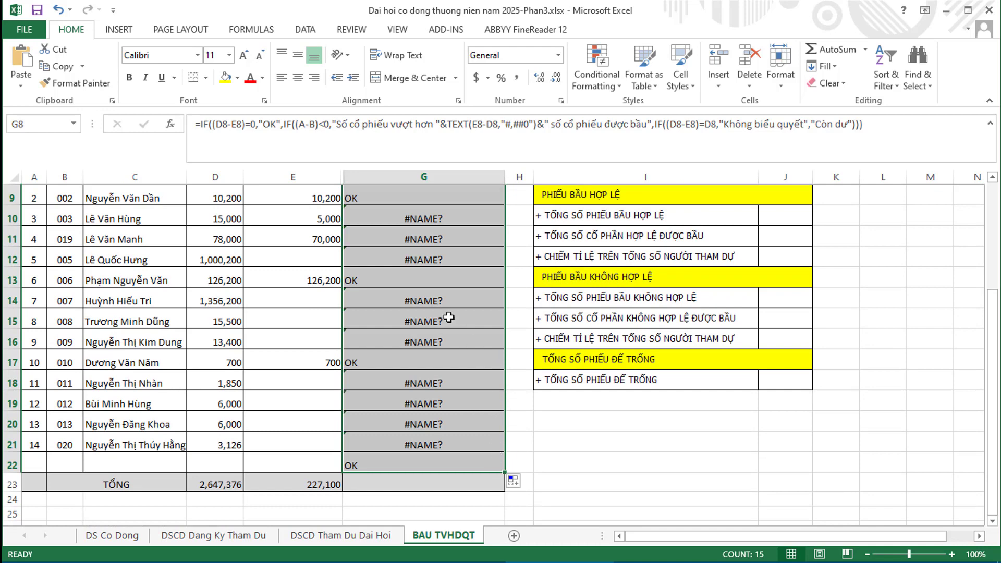
click(445, 302)
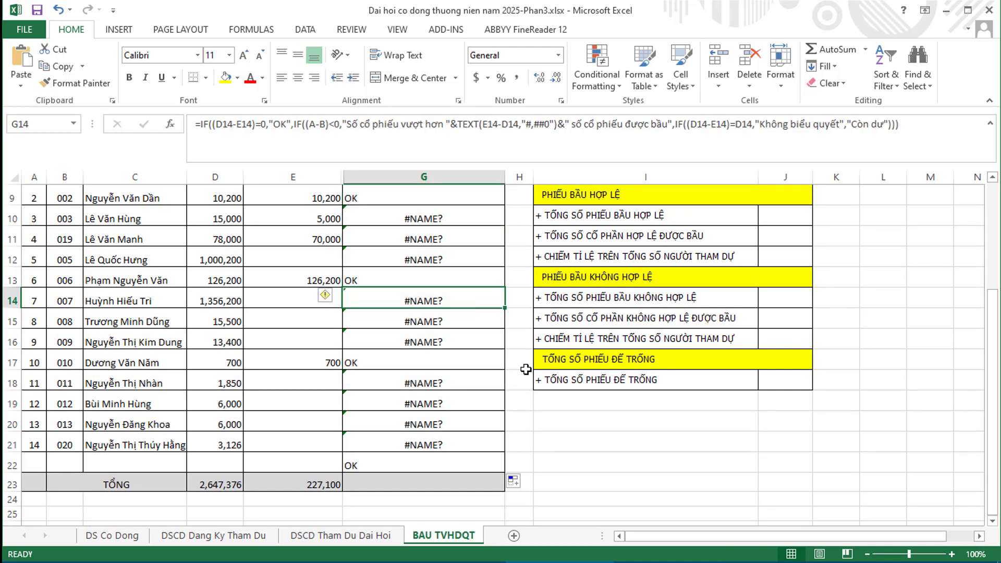
scroll(525, 370, up, 2)
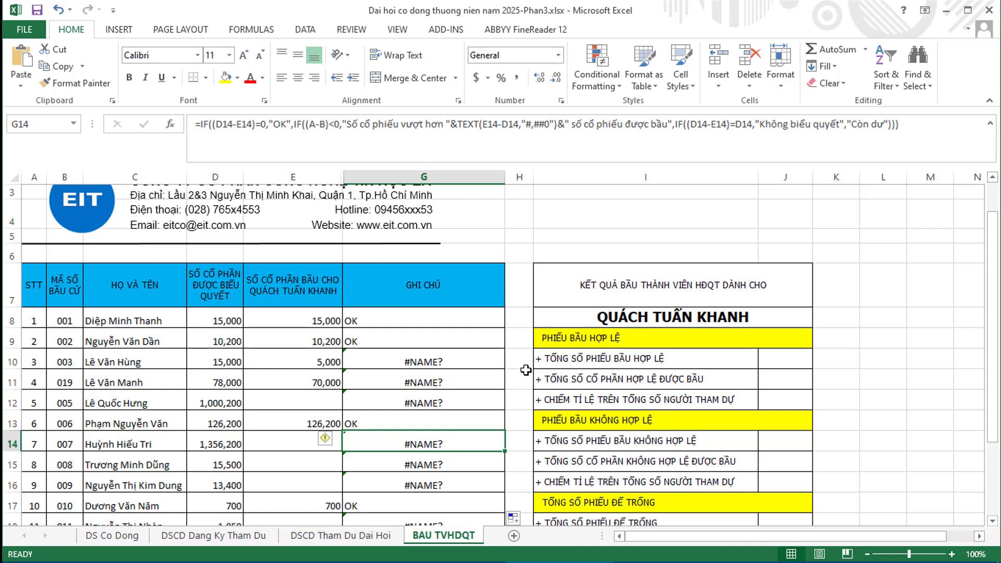
Insert IFERROR with an opening parenthesis in front of the nested IF in the G10 formula.
click(466, 361)
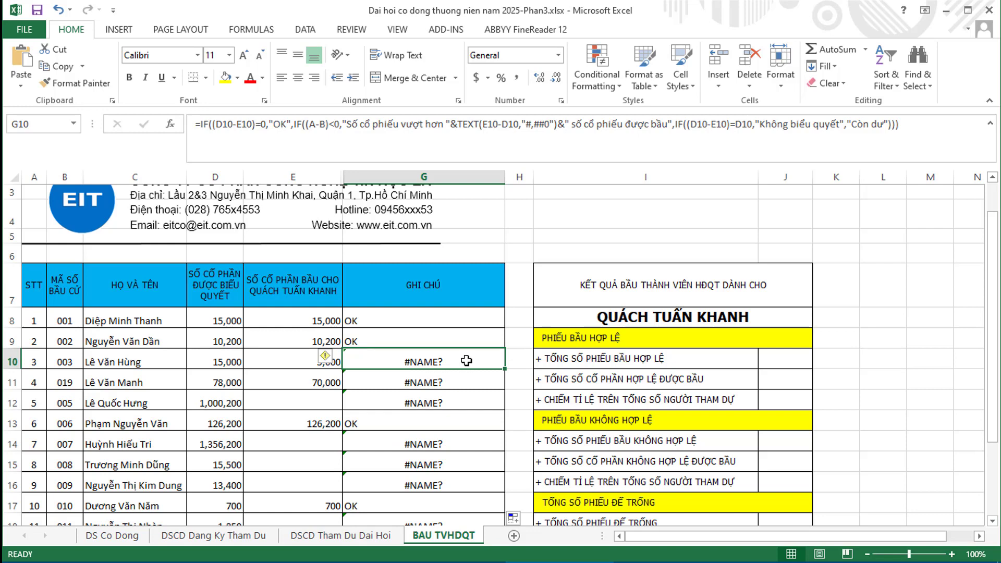
click(203, 123)
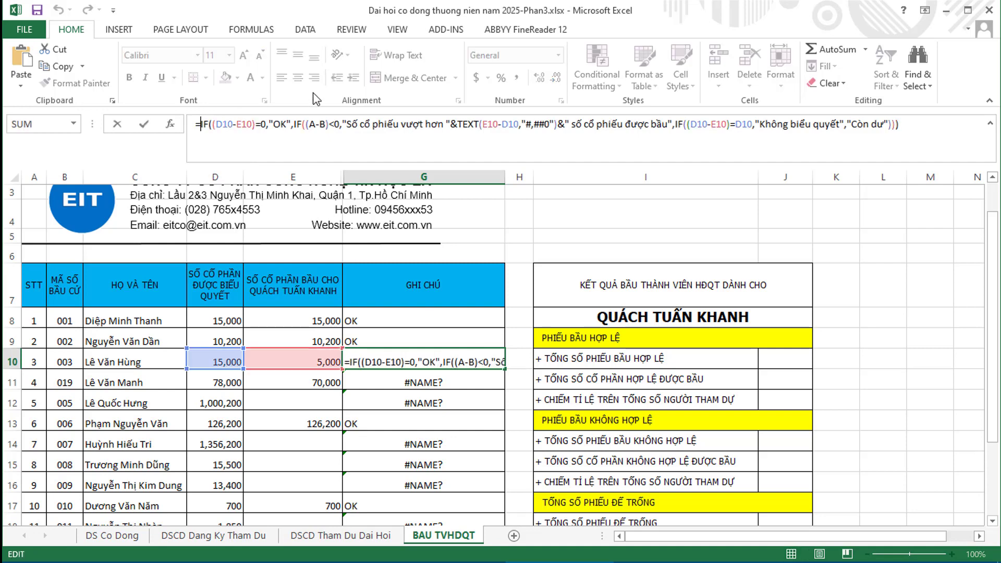
text(IFF)
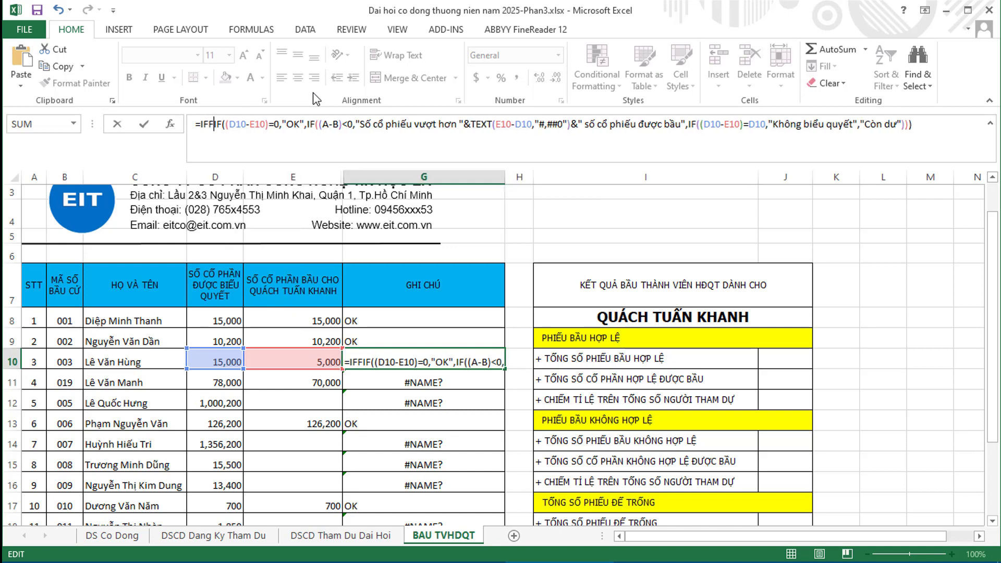
key(BackSpace)
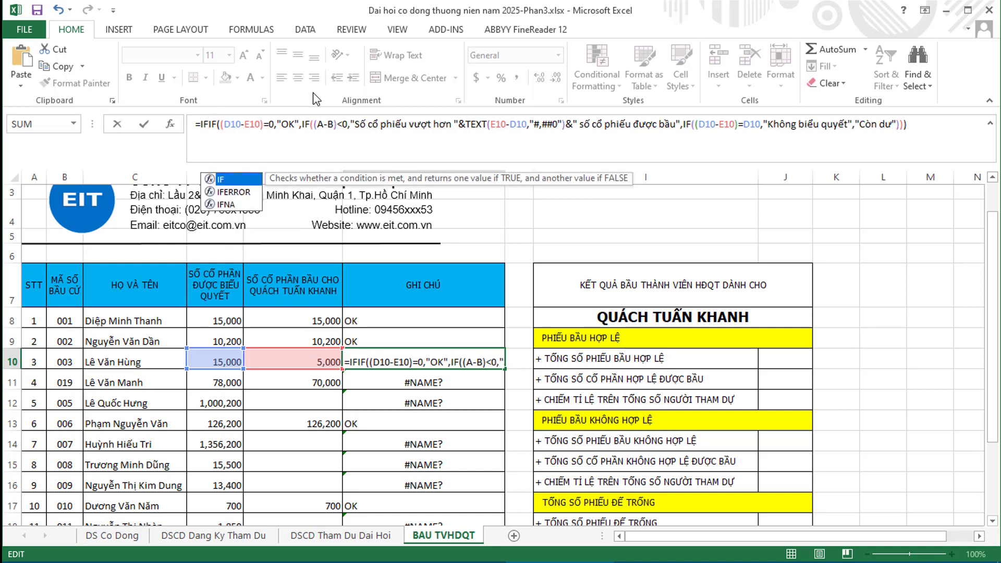
text(err)
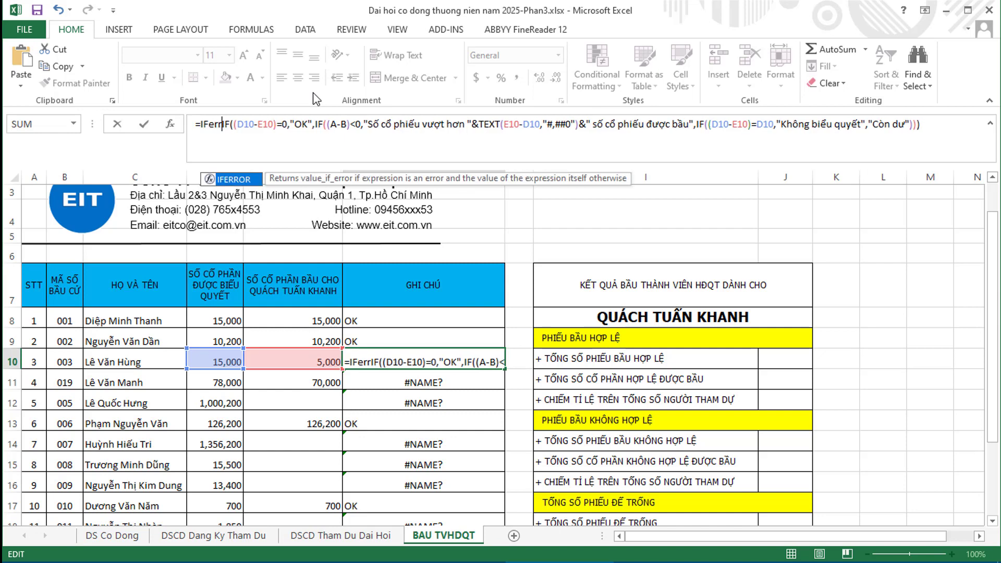
key(BackSpace)
key(BackSpace)
key(BackSpace)
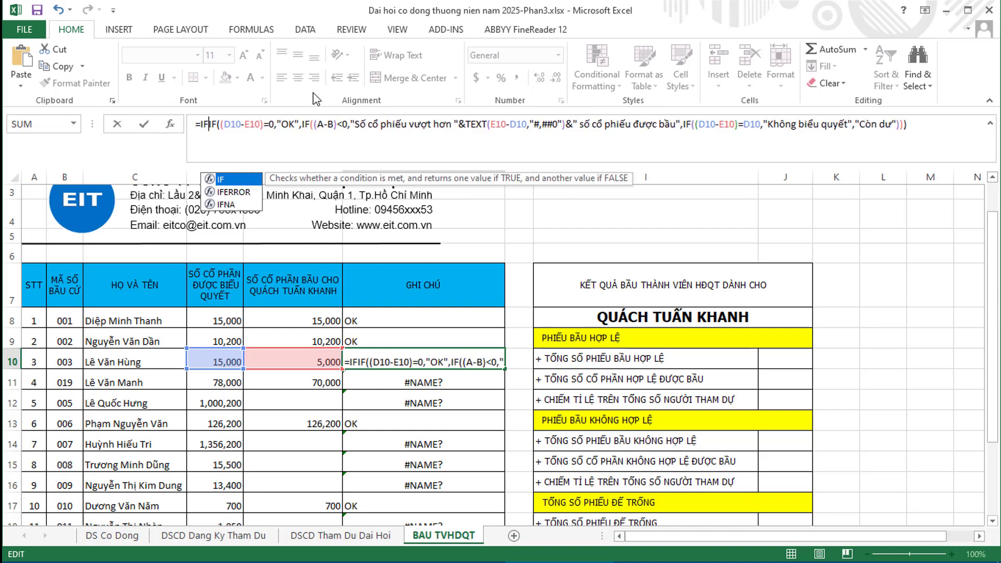
text(E)
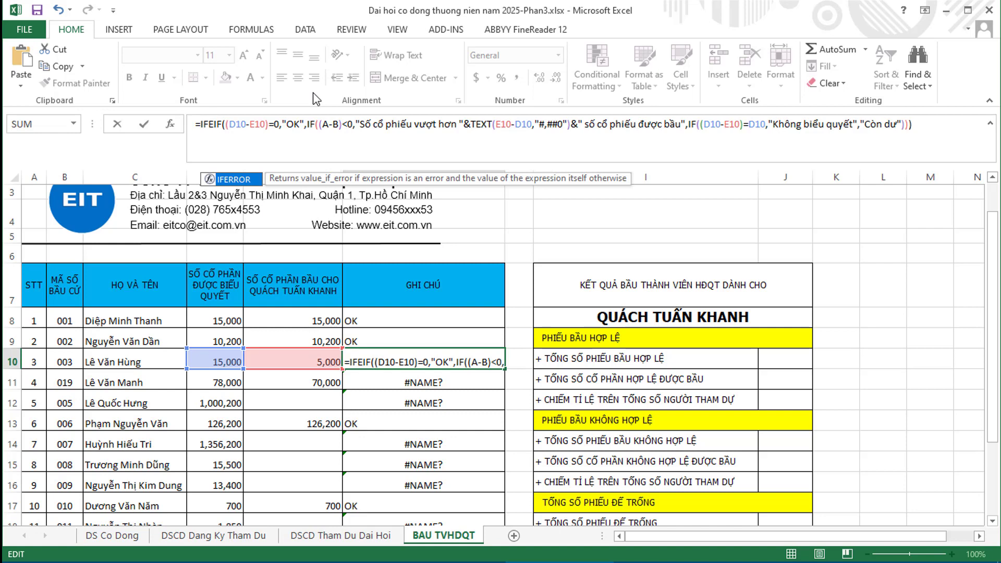
text(RROR)
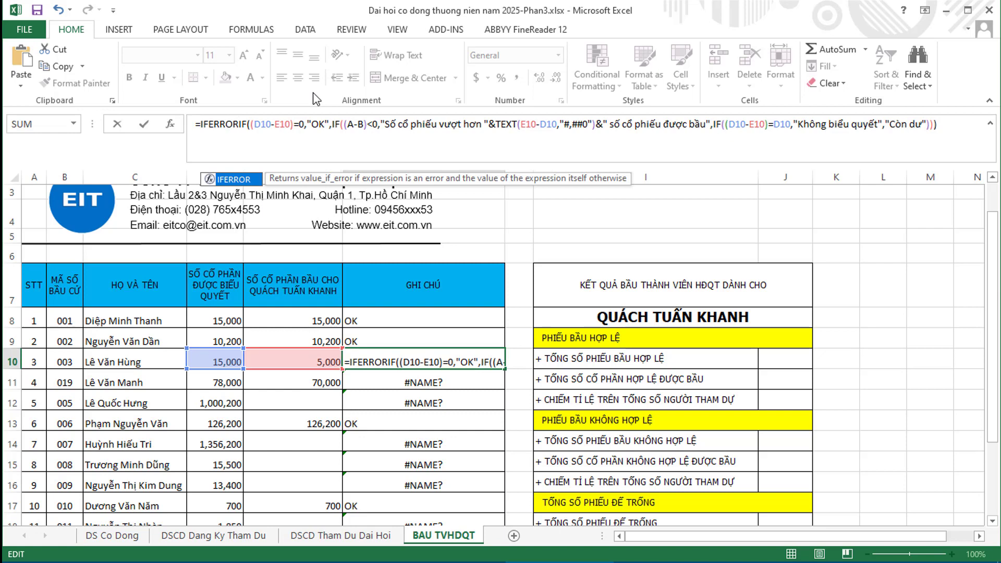
text(()
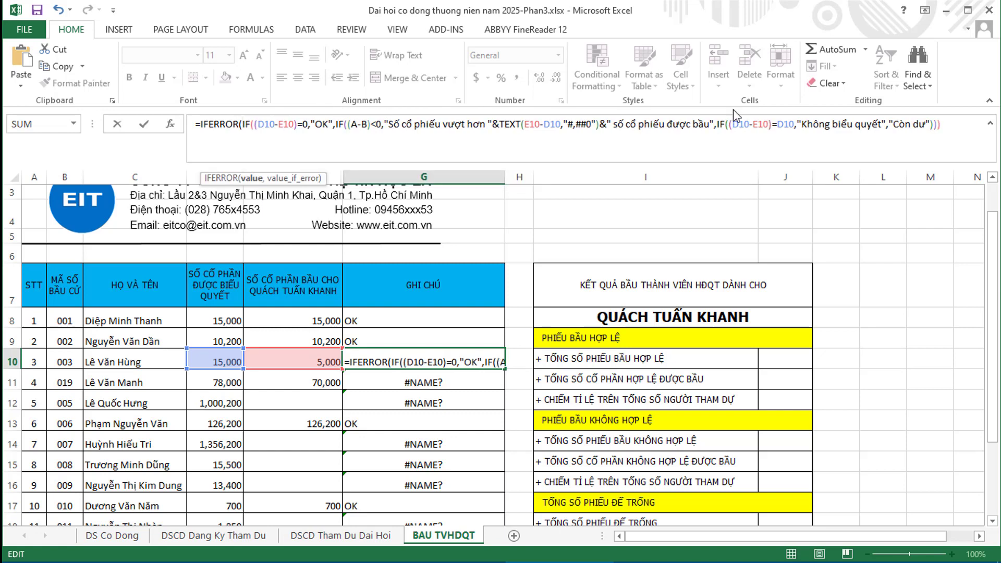
Complete the IFERROR in G10 with "-" as its error value and commit the formula.
click(954, 124)
text(,)
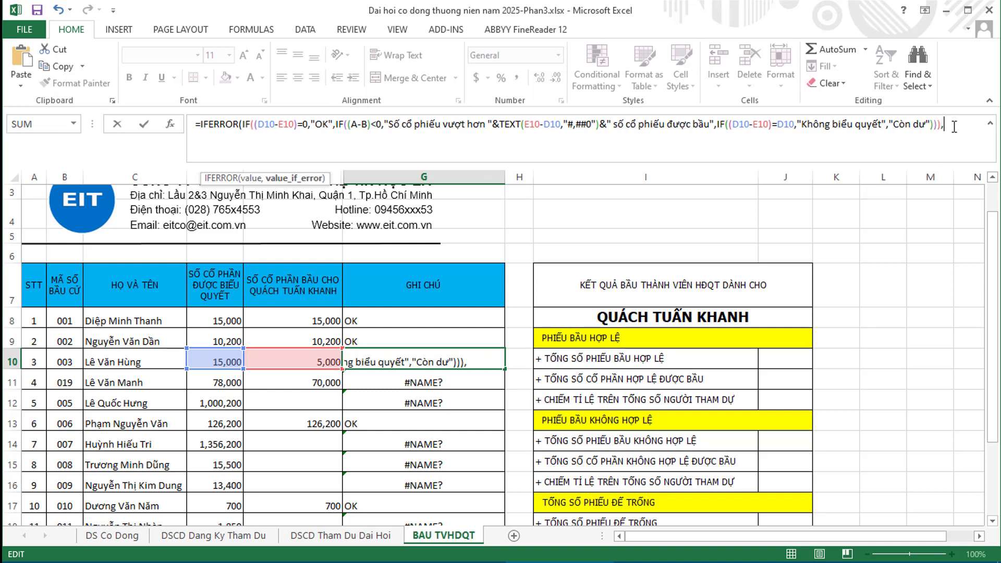
text("-"))
key(Return)
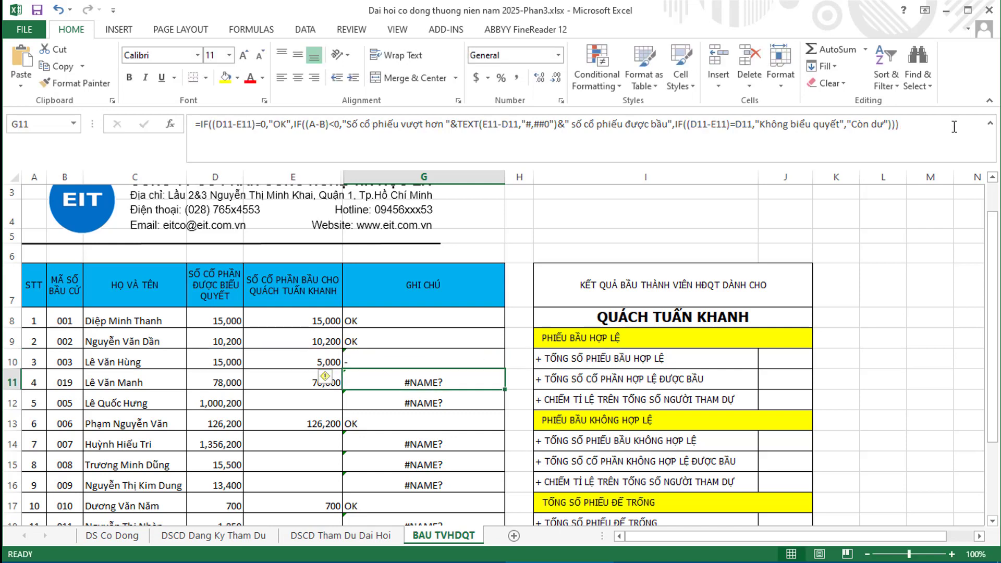
Fill the IFERROR formula from G10 down through G22.
click(438, 358)
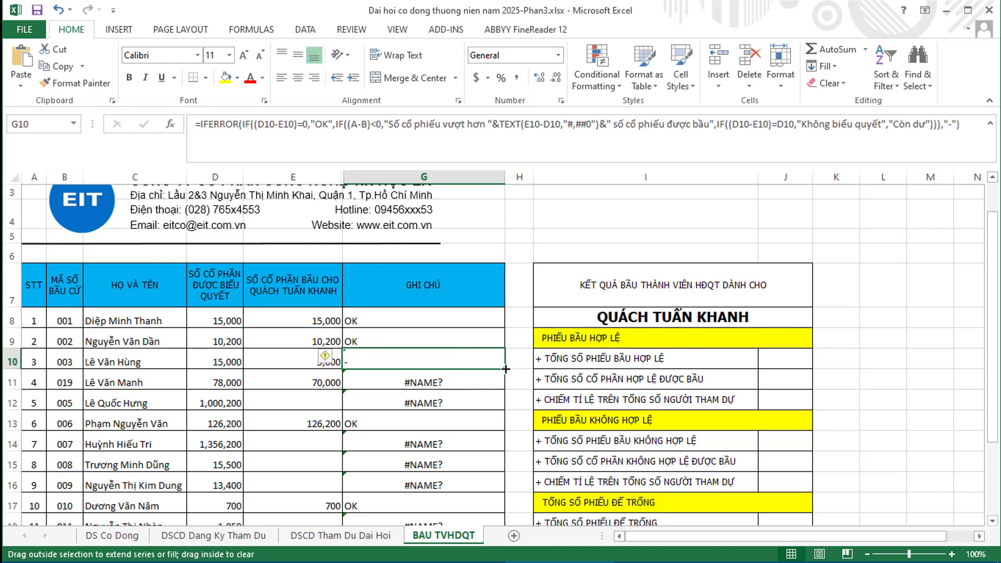
drag(506, 369, 505, 317)
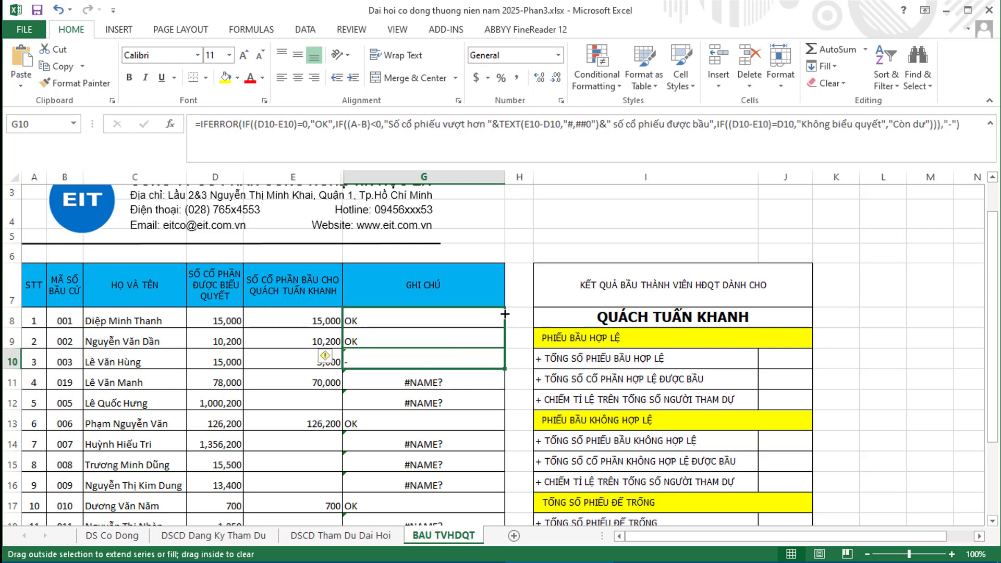
click(489, 364)
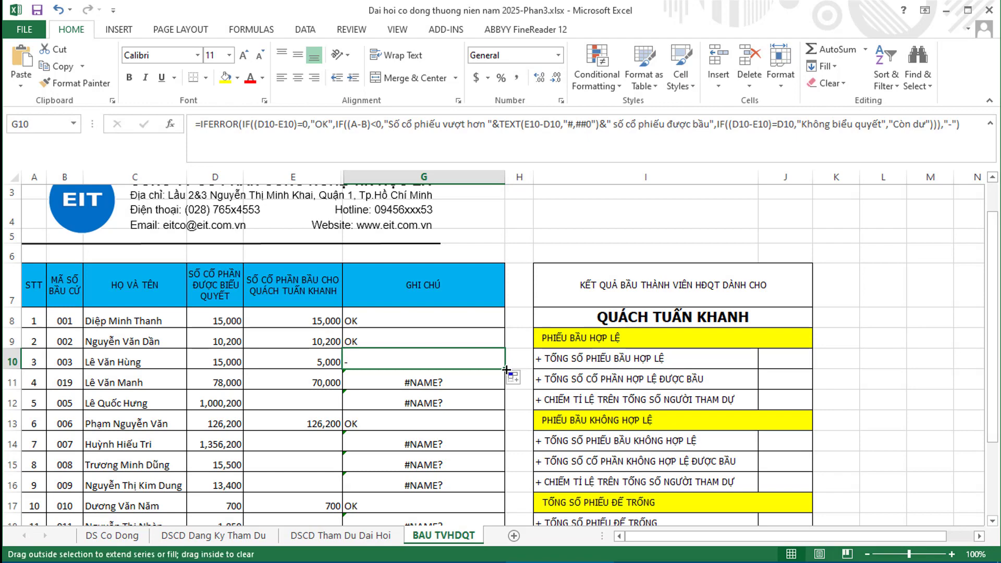
drag(506, 369, 492, 475)
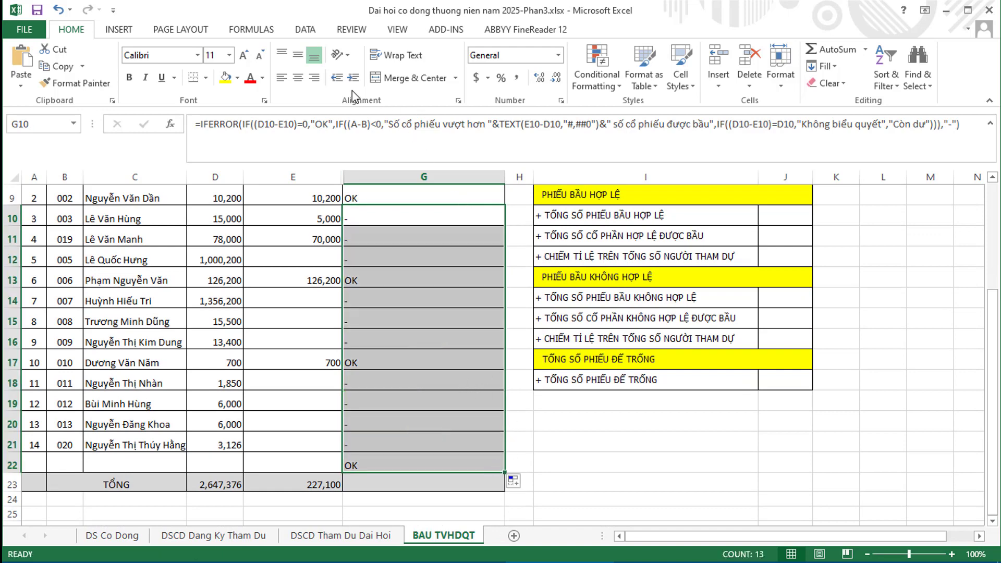
Center the contents of G10:G22 and of the whole column G horizontally.
click(298, 78)
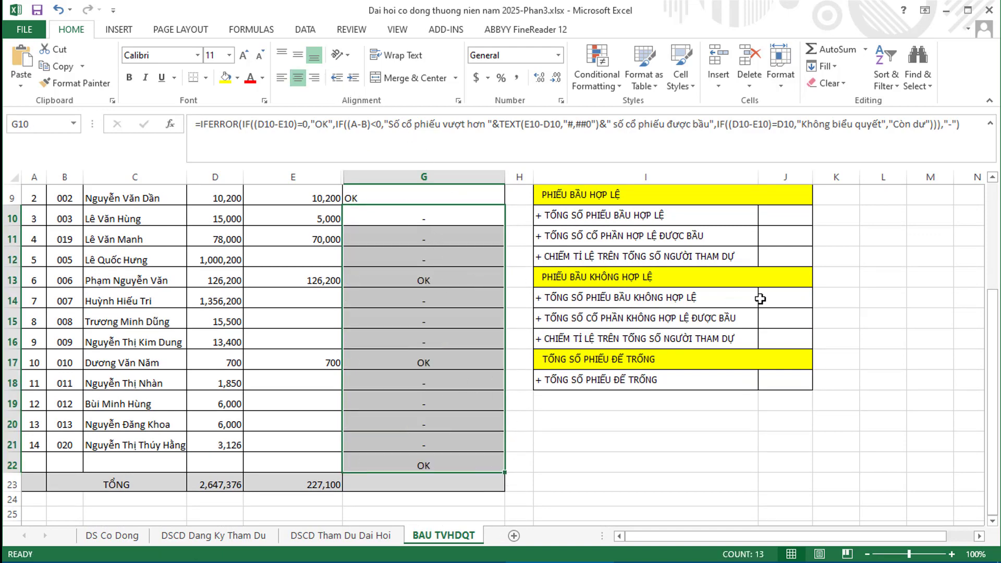
drag(995, 286, 995, 284)
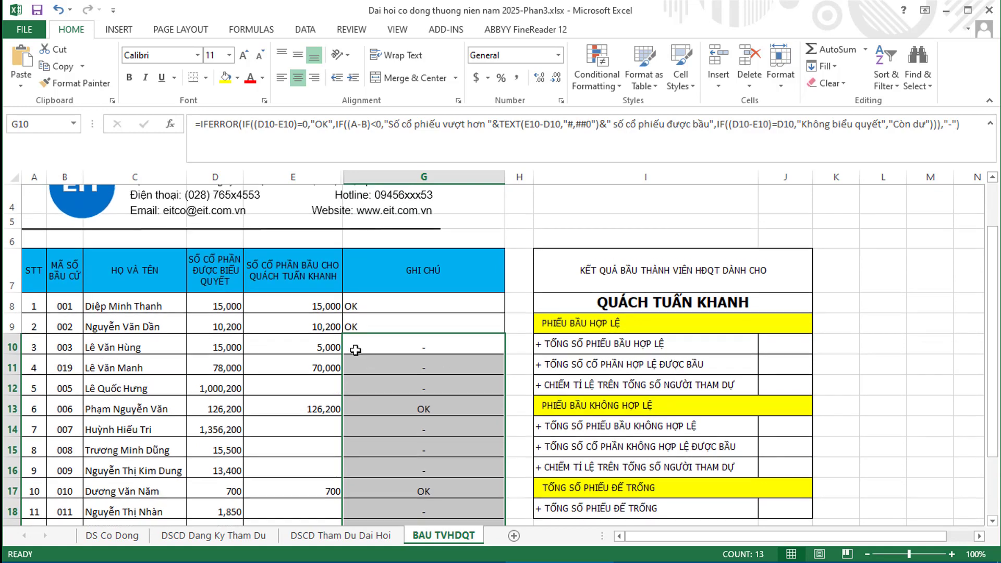
click(417, 176)
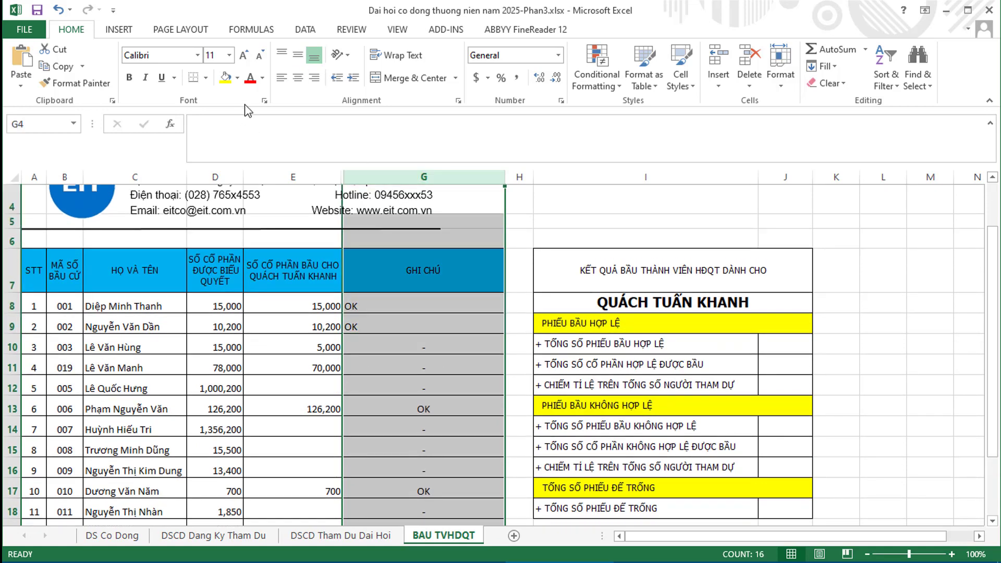
click(298, 78)
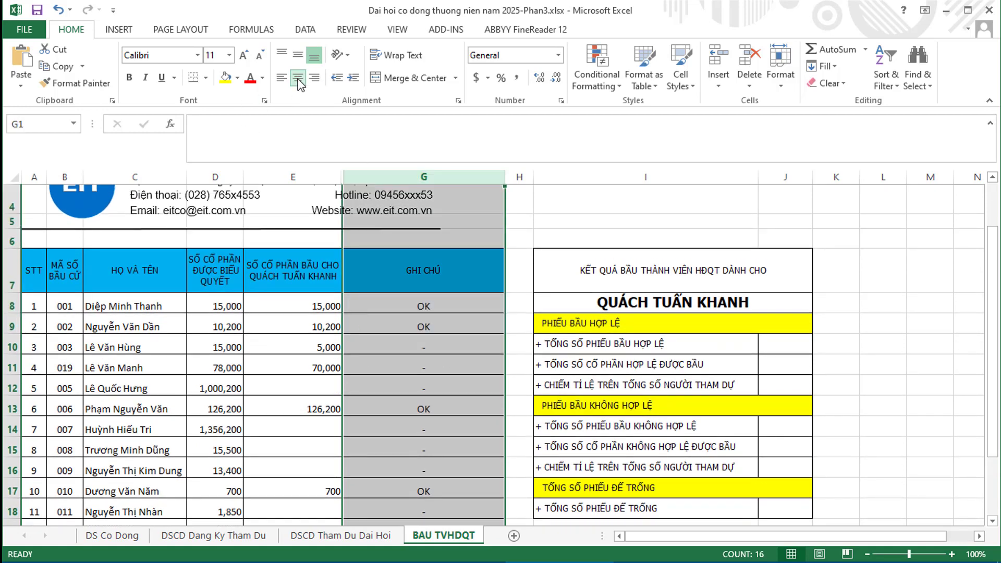
Enter 100 as the voted shares in E12.
click(403, 306)
click(304, 307)
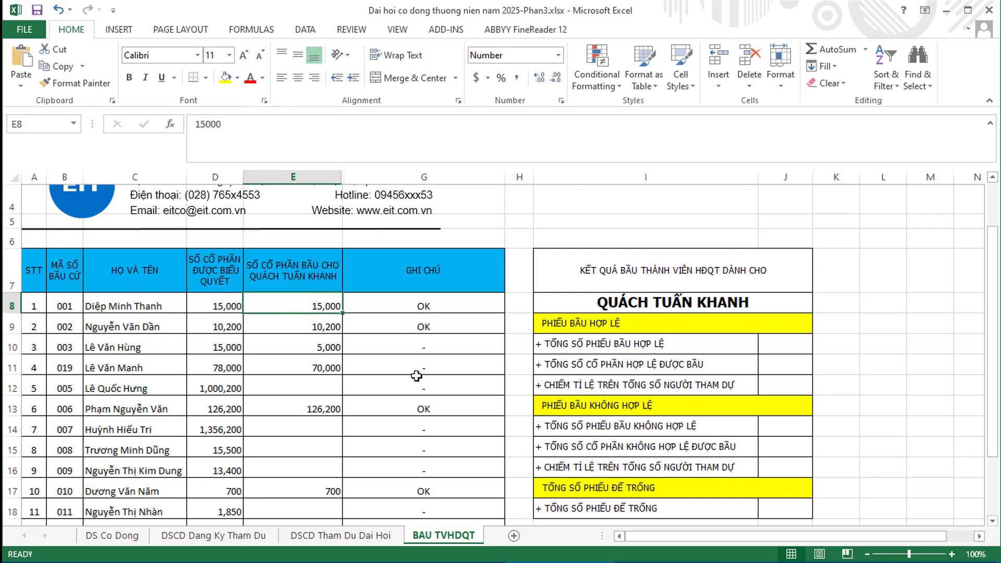
key(Down)
key(Down)
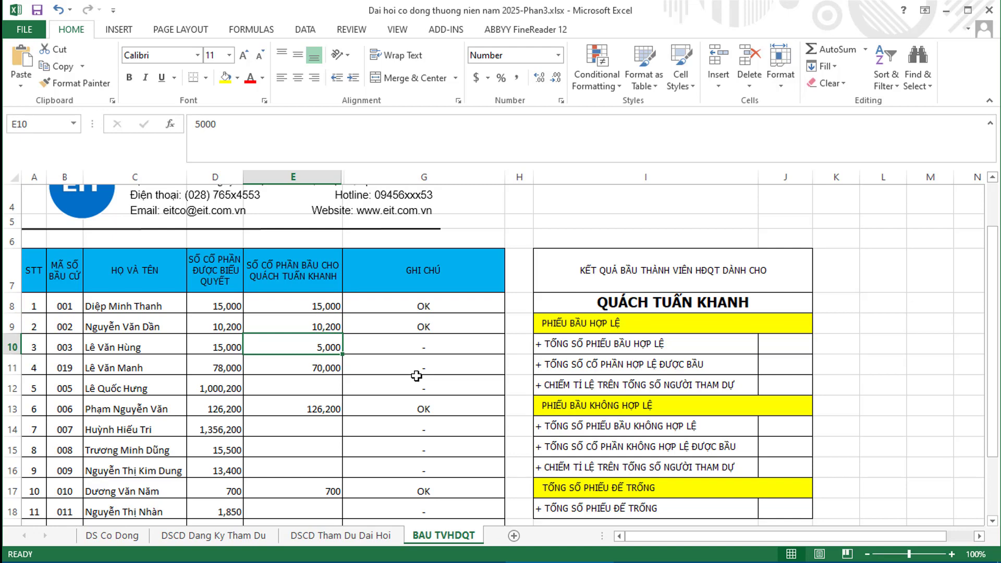
key(Down)
key(Down)
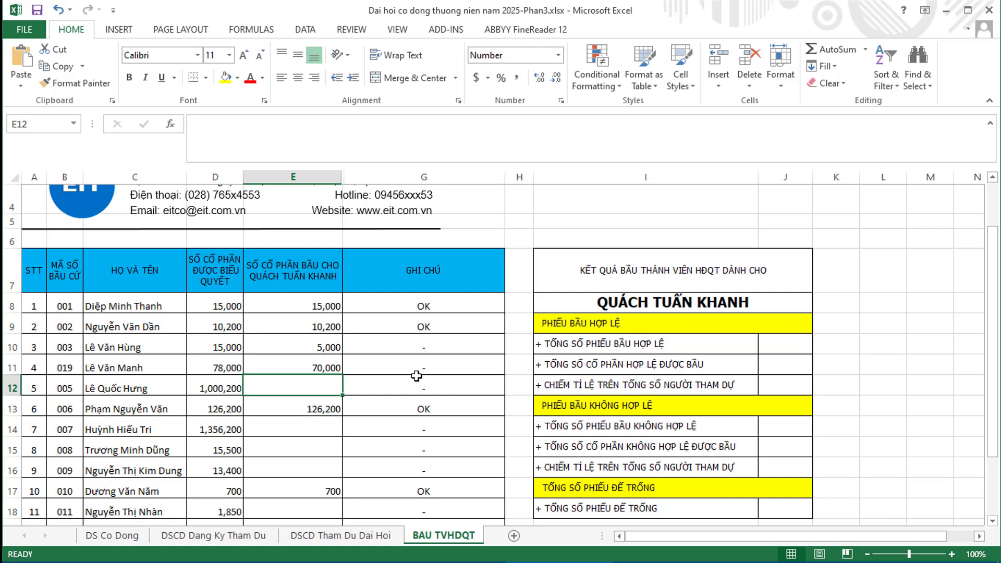
text(100)
key(Return)
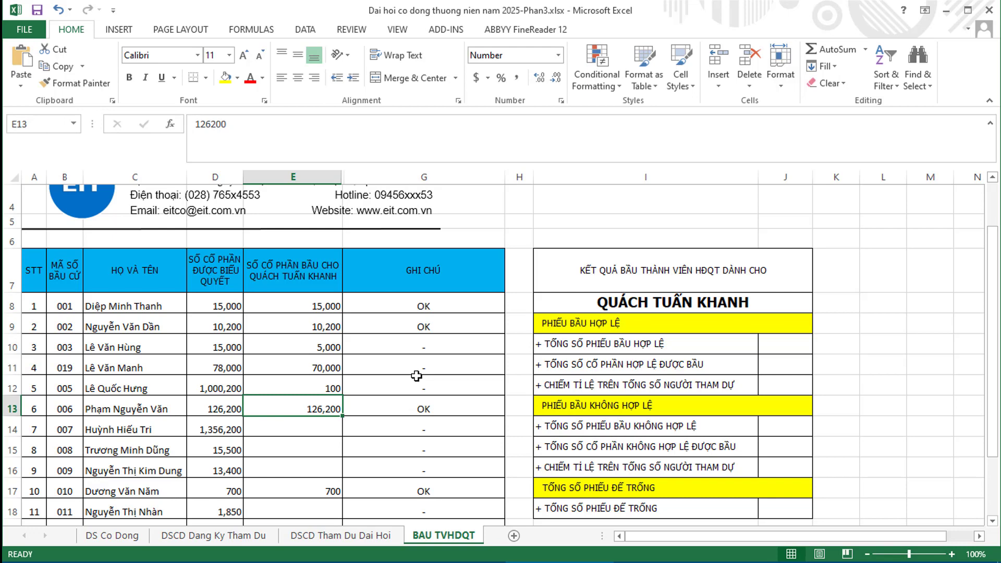
Enter 16000 as the voted shares in E15.
key(Down)
key(Down)
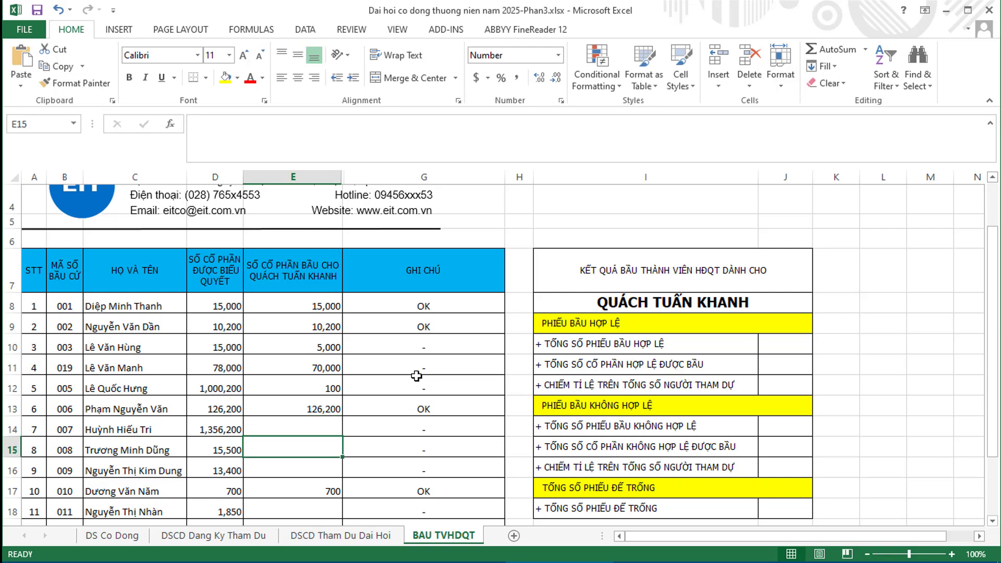
text(16000)
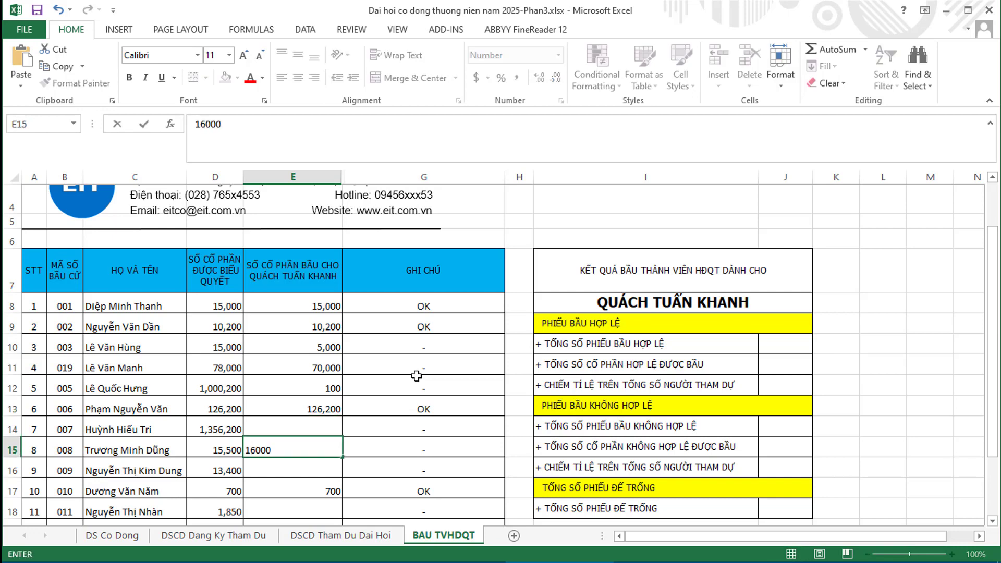
key(Return)
key(Up)
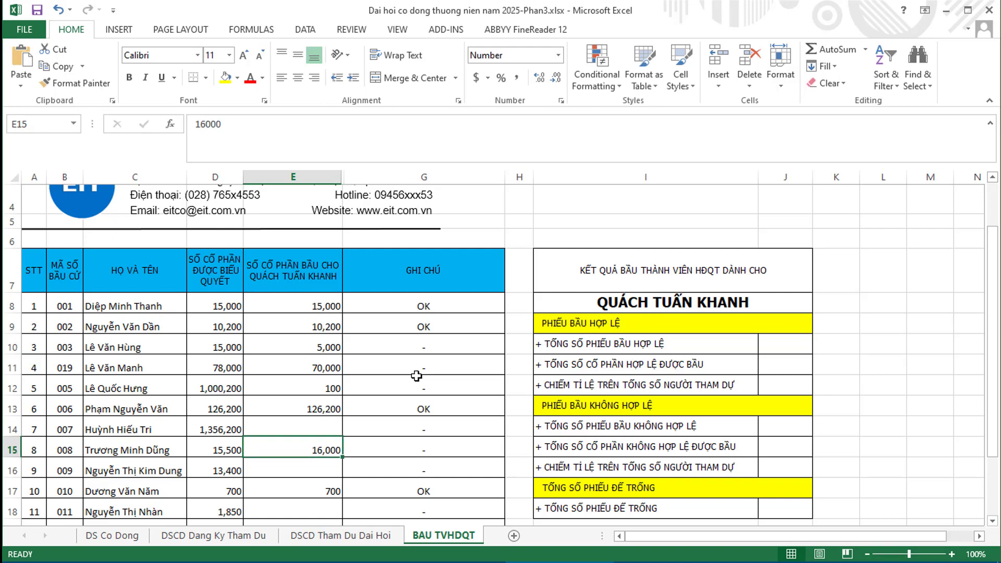
Replace the A-B placeholder in G8's second IF test with D8-E8 and fill the corrected formula down through G22.
click(453, 301)
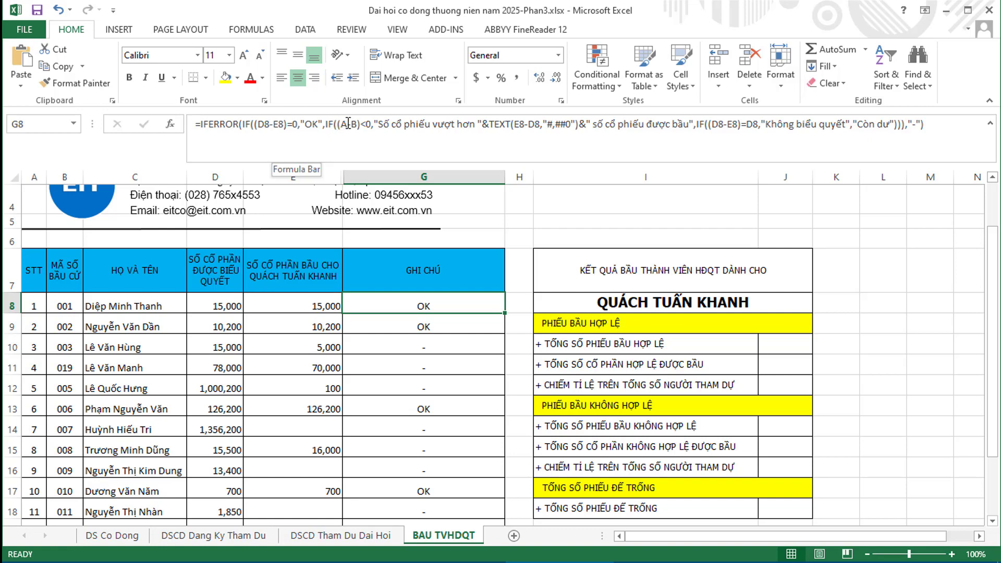
click(345, 126)
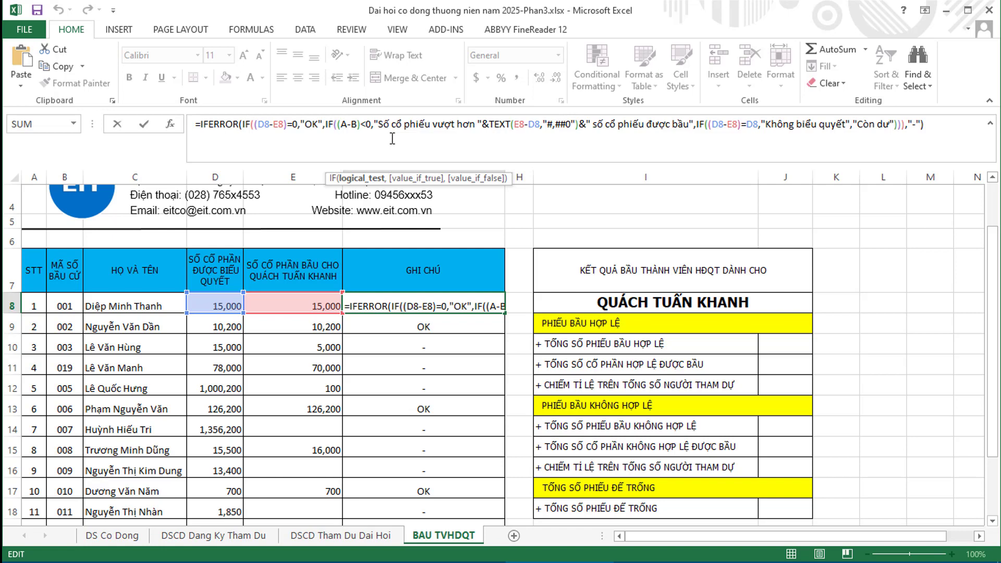
key(Delete)
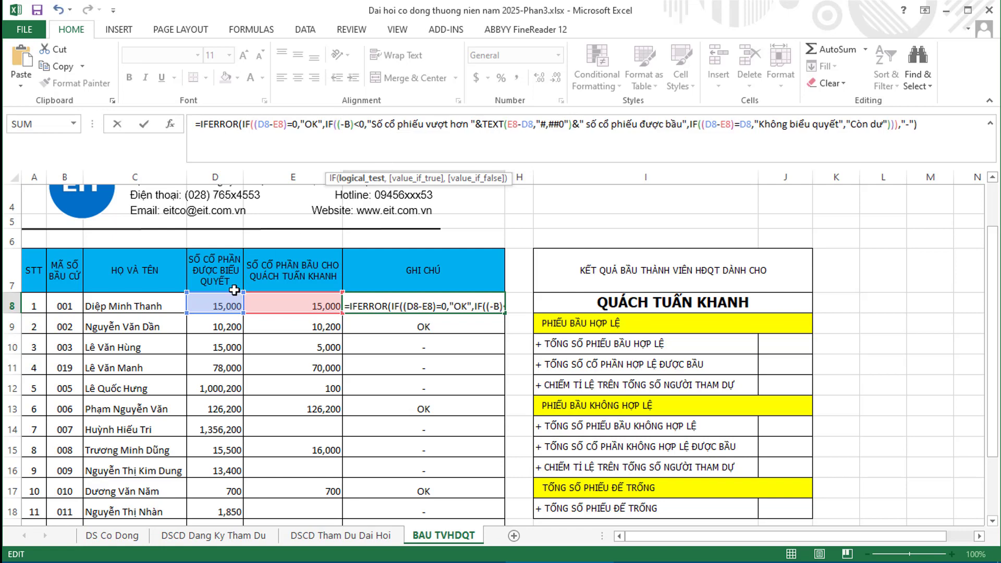
click(223, 303)
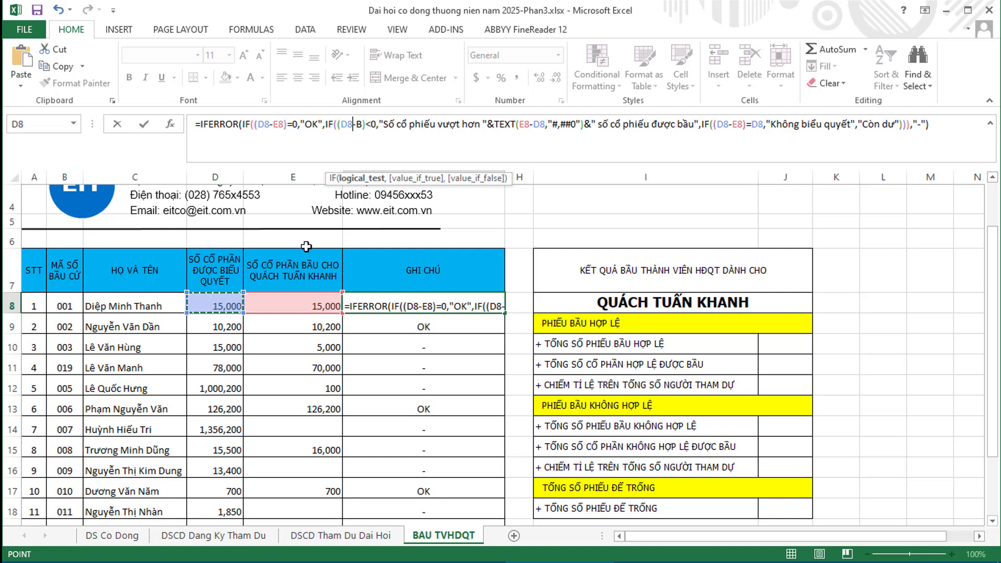
double_click(359, 126)
click(306, 308)
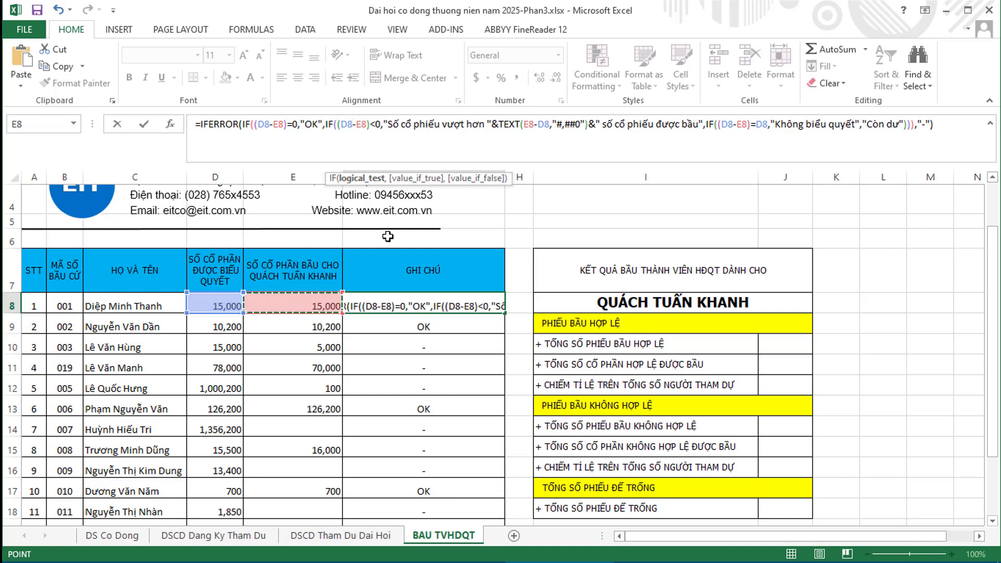
click(381, 124)
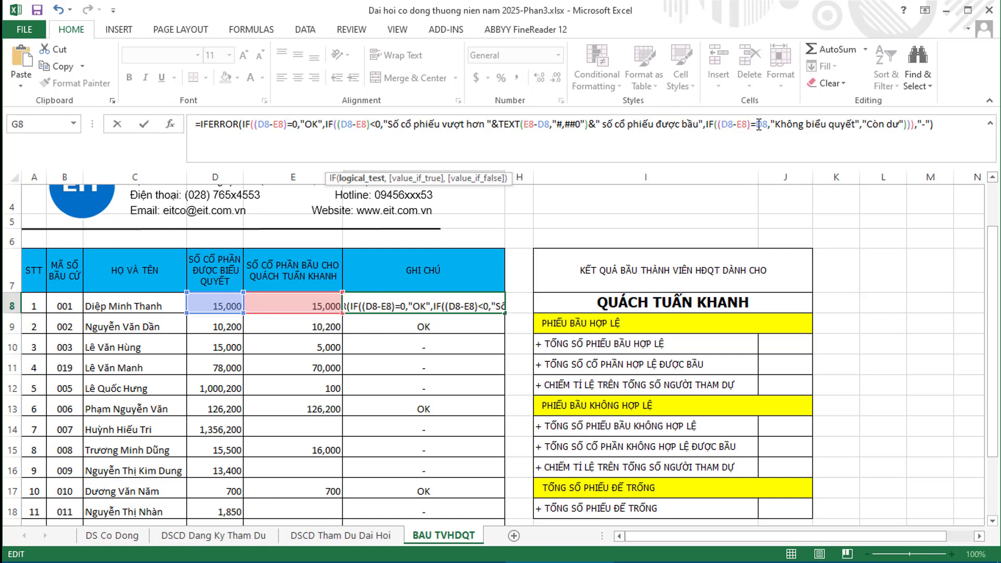
click(937, 125)
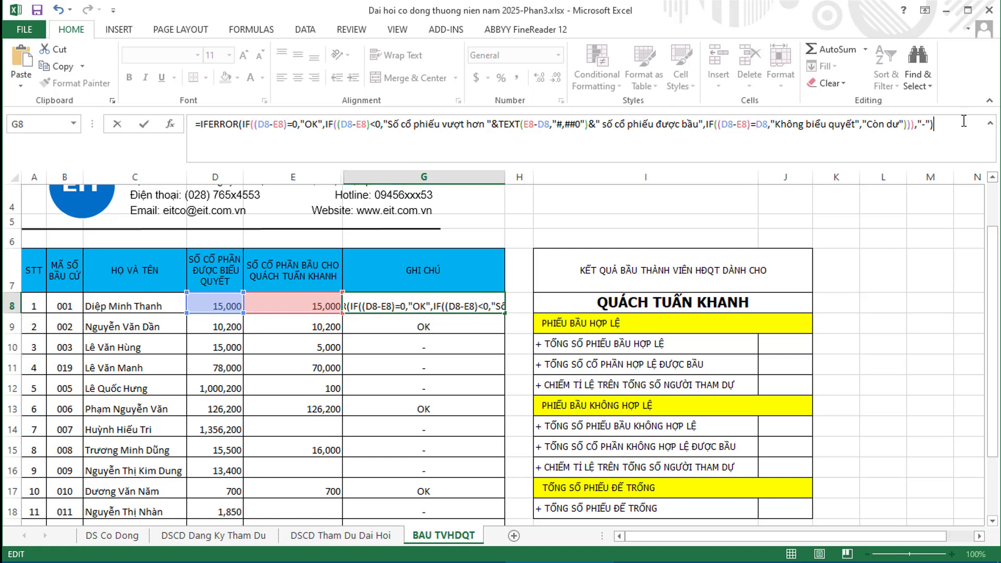
key(ctrl+Return)
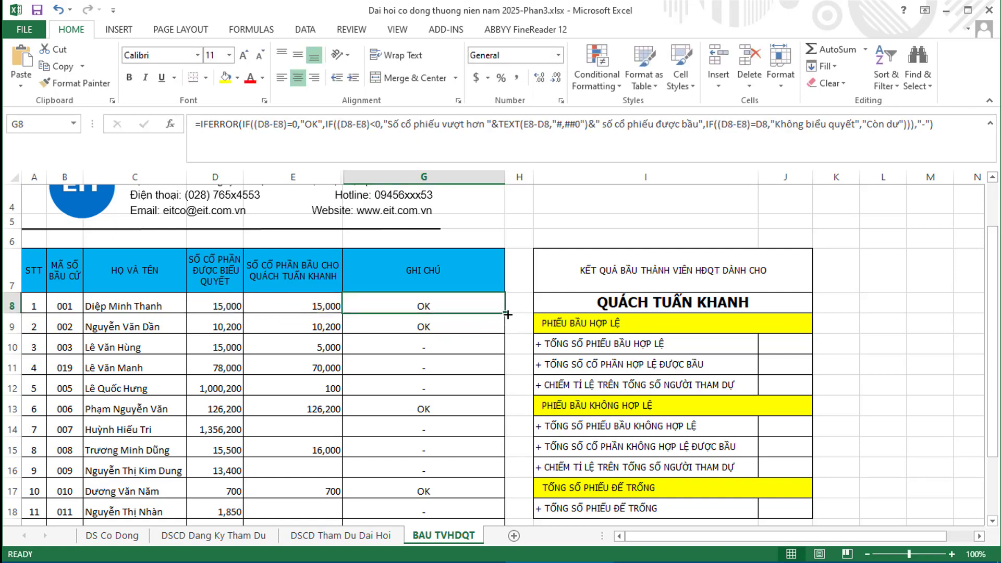
drag(505, 313, 516, 486)
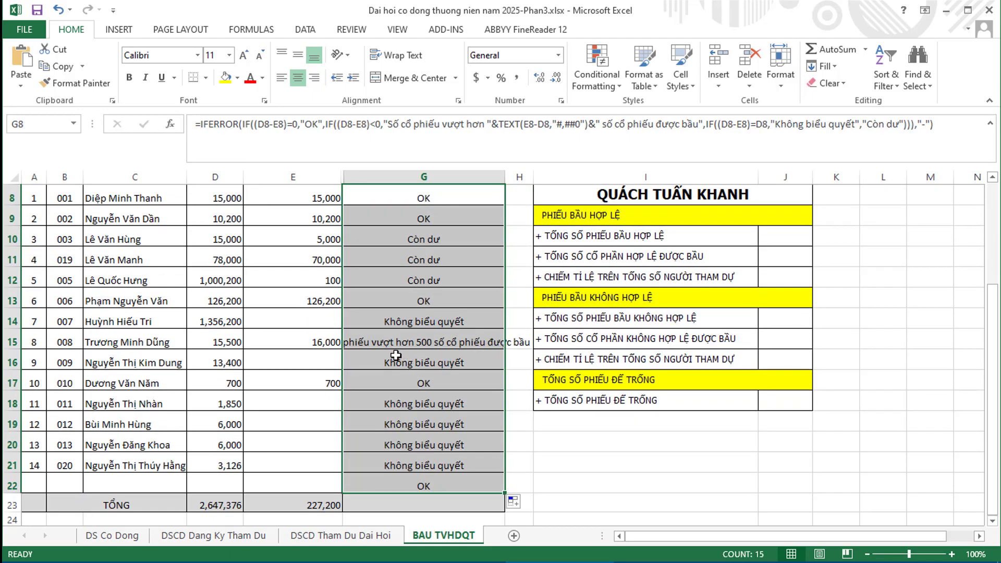
Autofit the width of column G and left-align the notes in G8:G22 with an indent.
double_click(504, 174)
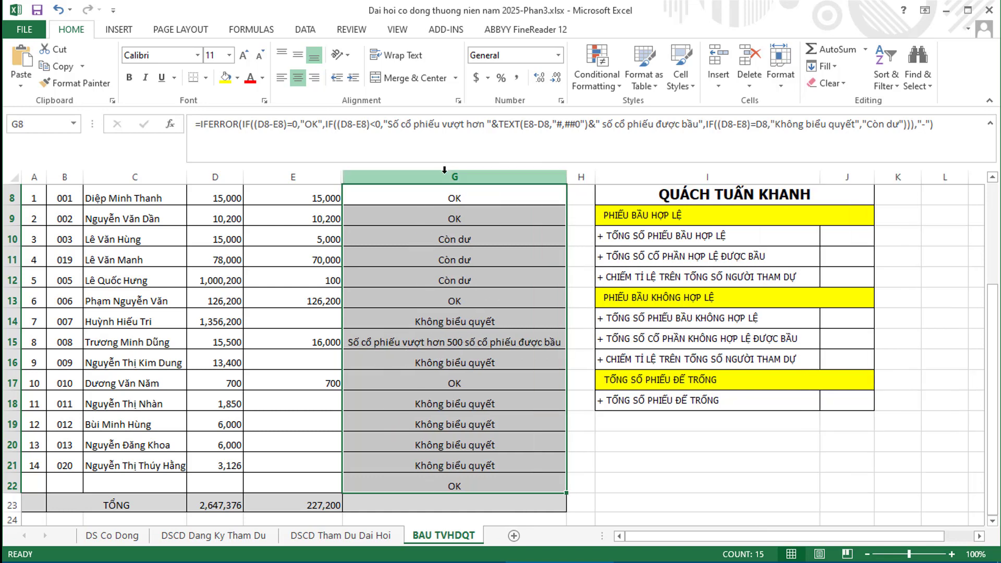
click(295, 84)
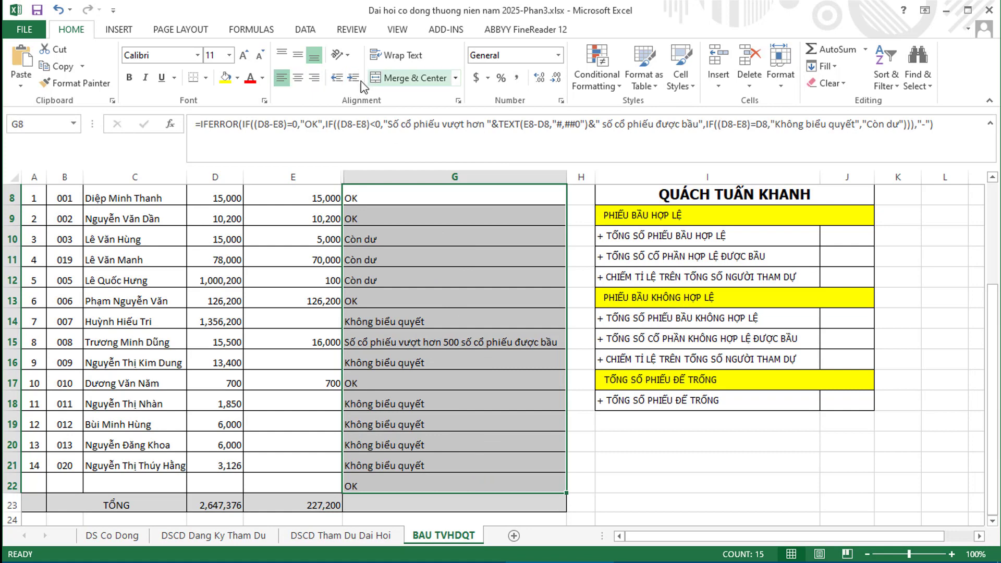
click(281, 78)
Examine the note formulas and their results in G12 through G17 against the voted shares.
click(443, 283)
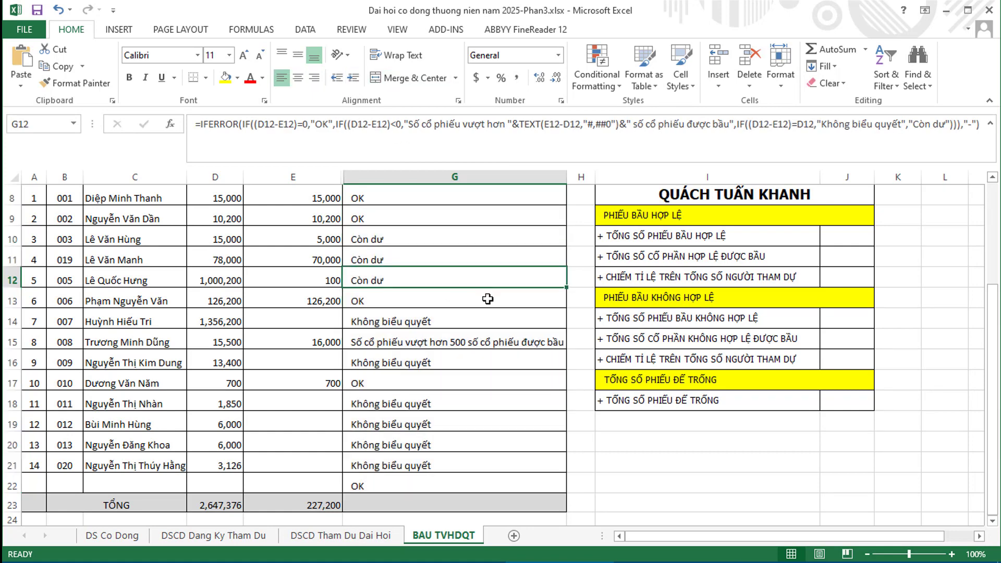
click(389, 306)
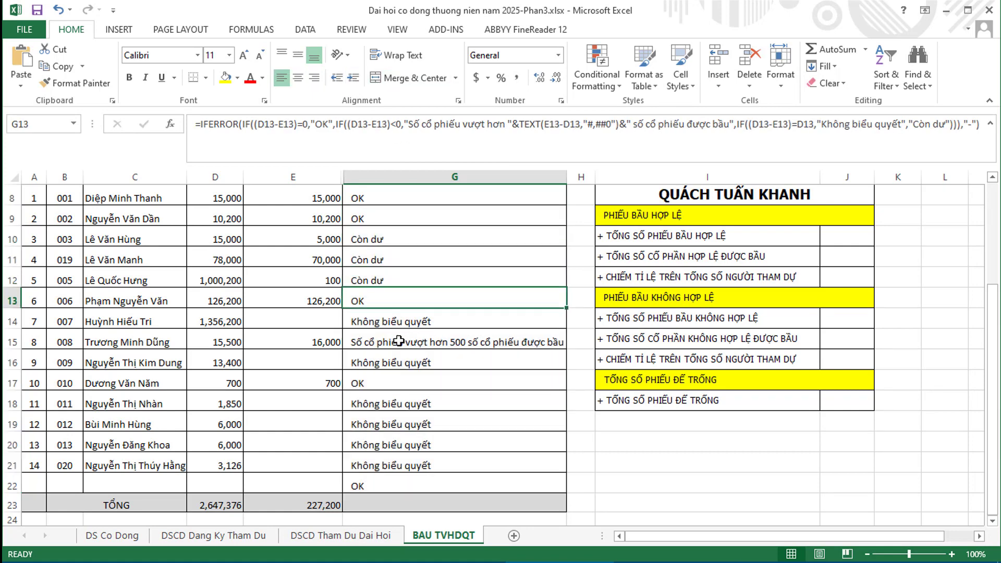
click(395, 325)
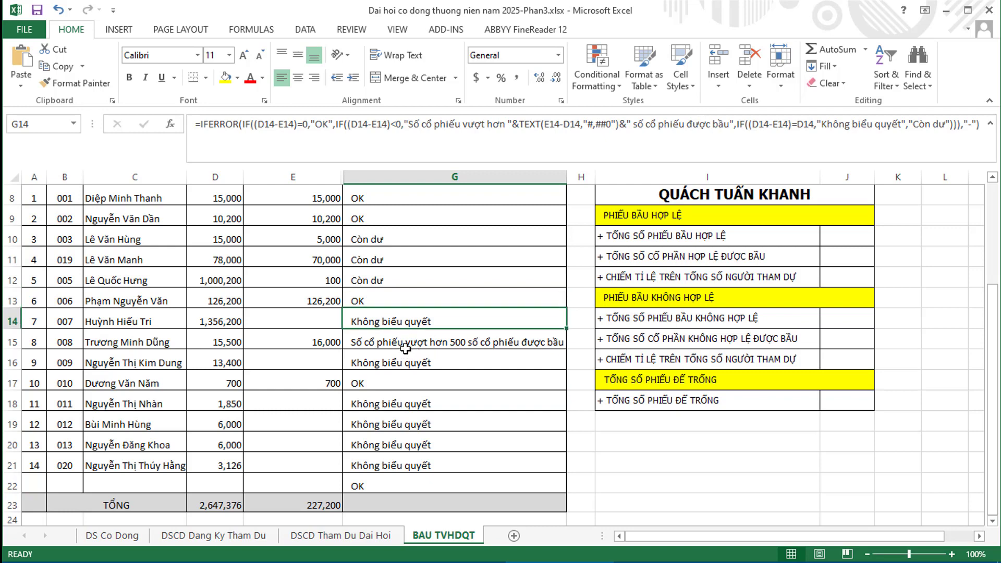
click(401, 343)
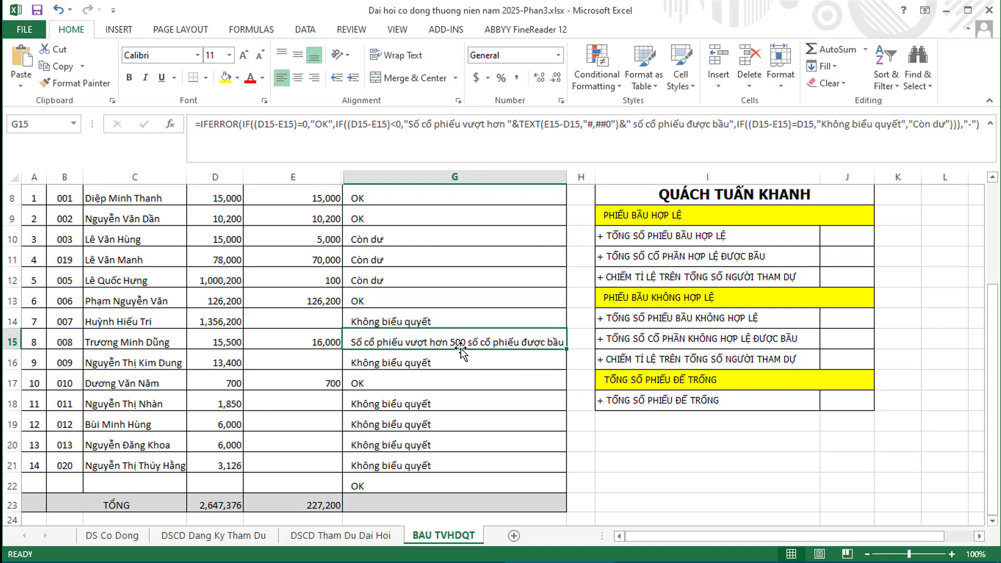
click(381, 361)
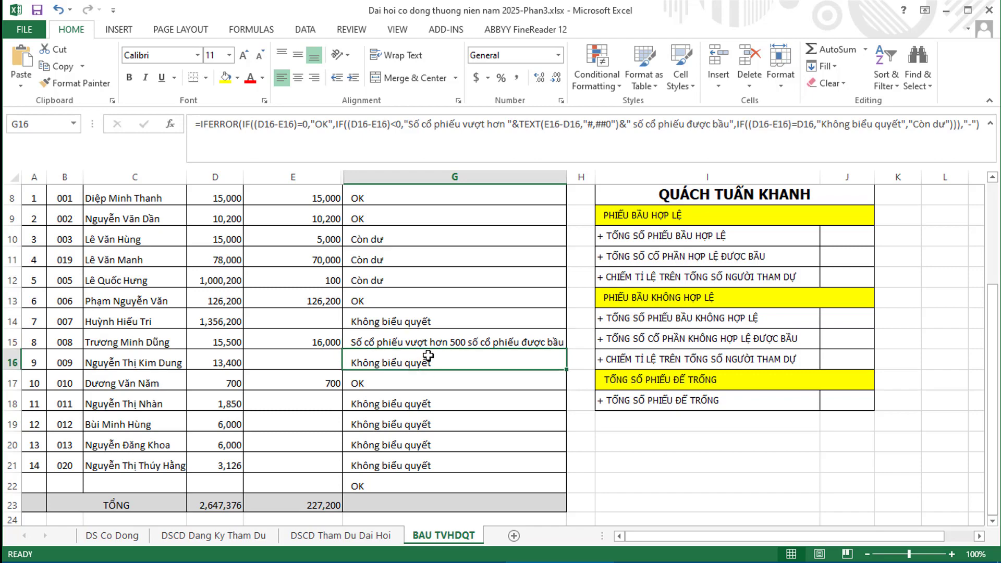
click(365, 384)
scroll(343, 440, up, 1)
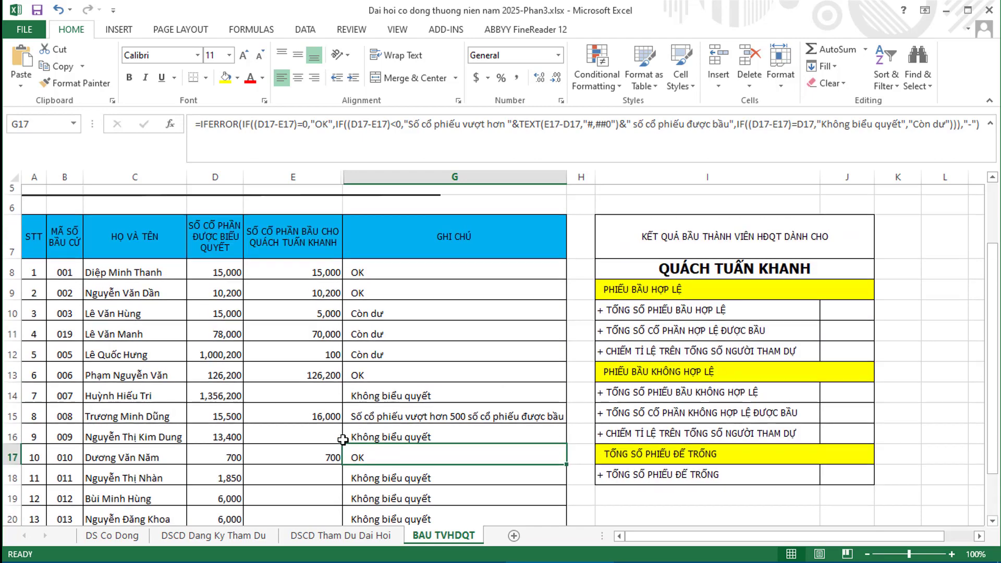
scroll(343, 441, down, 1)
scroll(368, 381, up, 1)
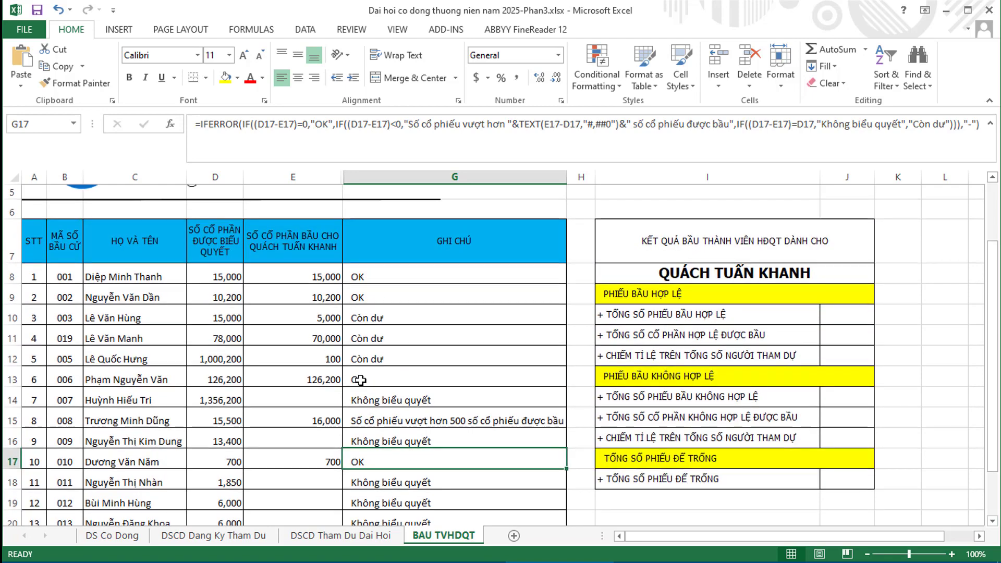
Add a trailing space inside the "Còn dư" text of the formula in G10.
click(409, 318)
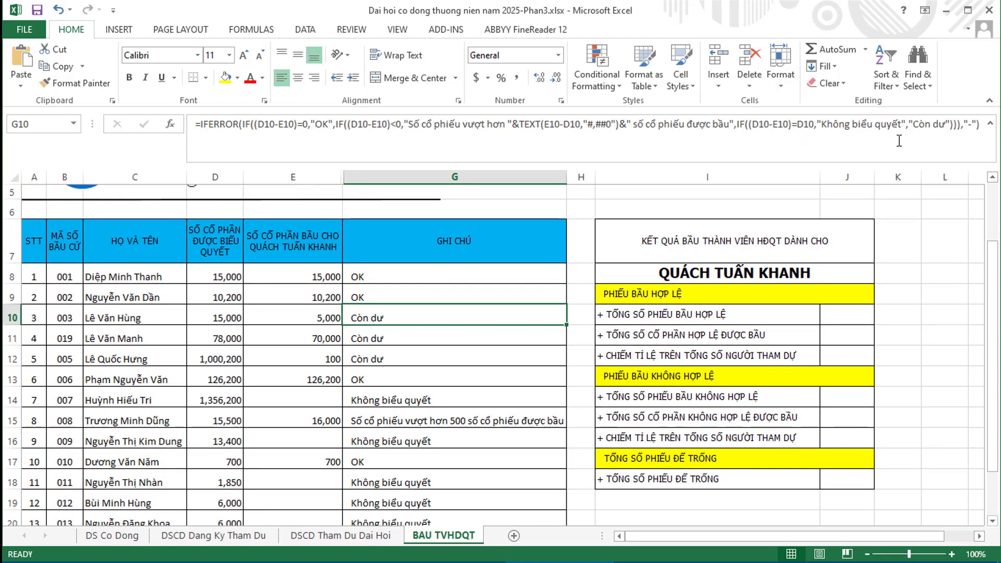
click(950, 124)
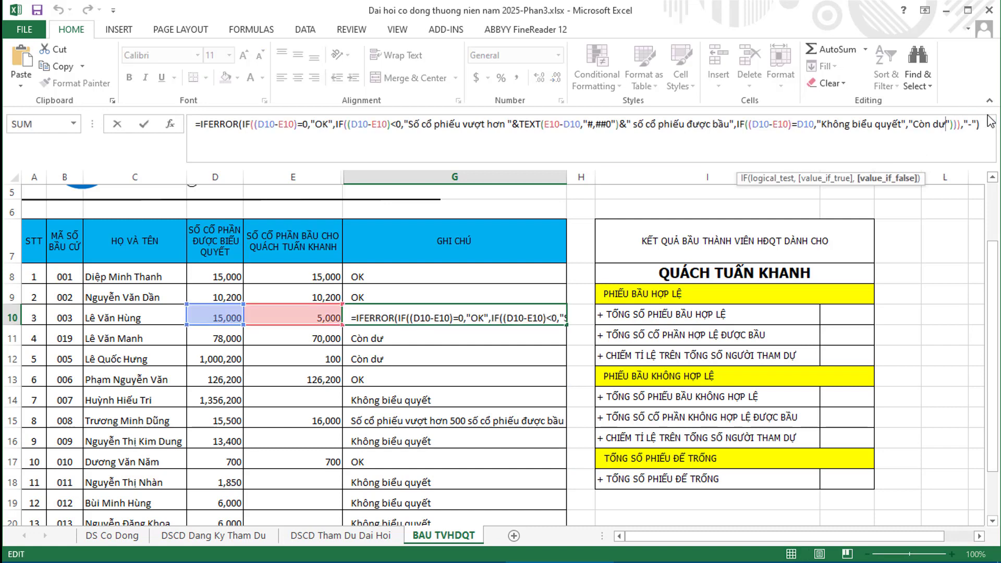
key(Right)
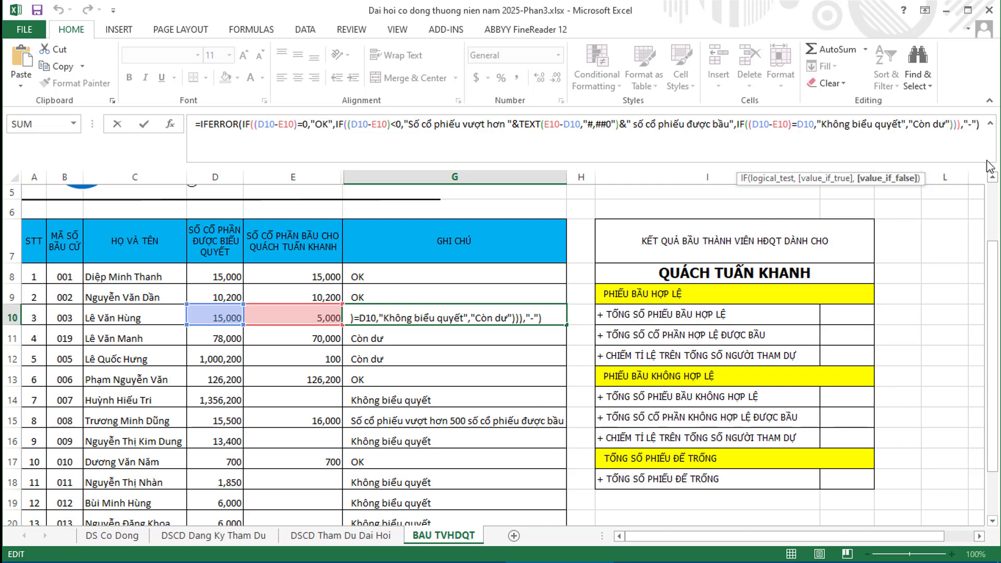
click(947, 120)
text(")
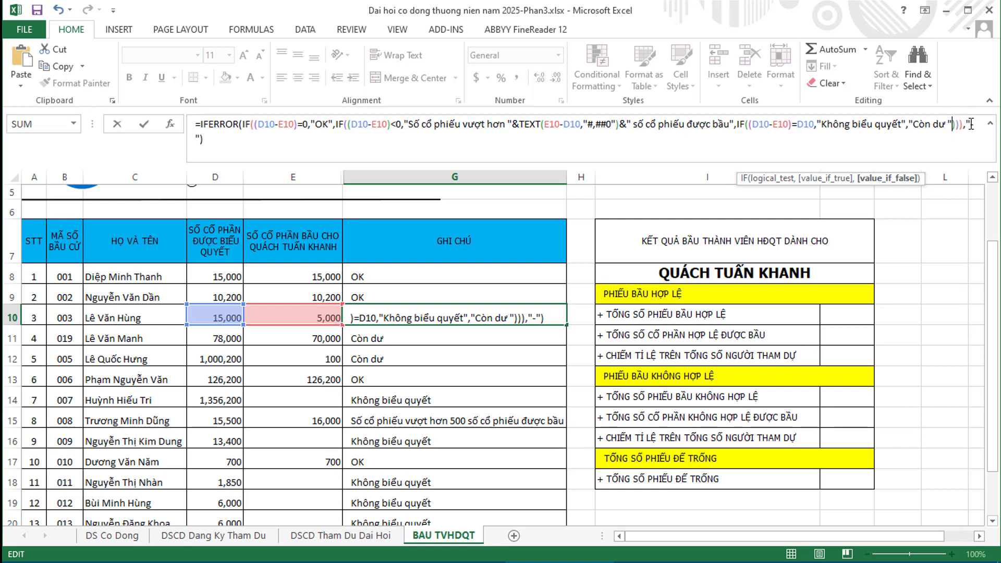
Join a TEXT function to "Còn dư " with & in the G10 formula.
text(&text)
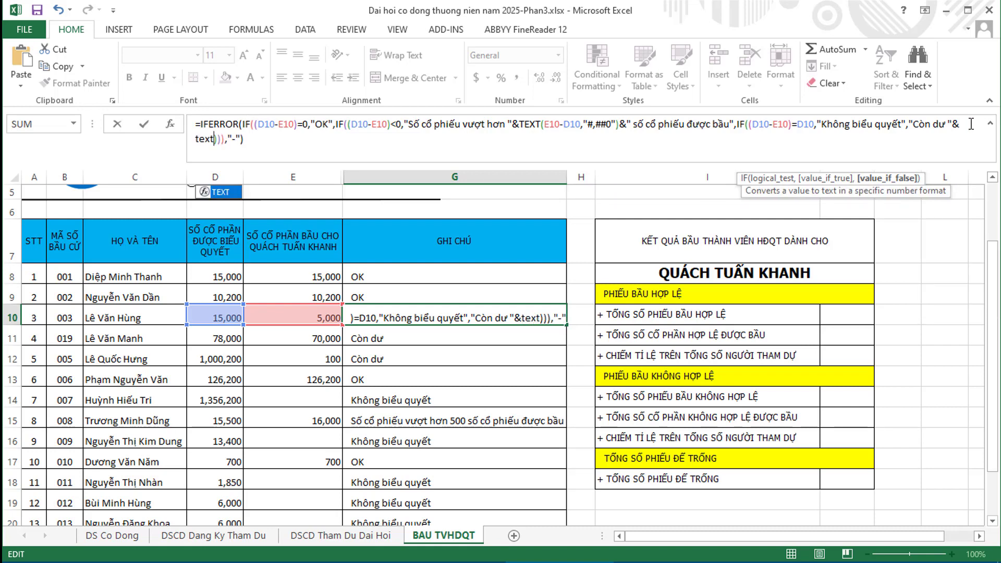
key(BackSpace)
key(BackSpace)
key(BackSpace)
key(BackSpace)
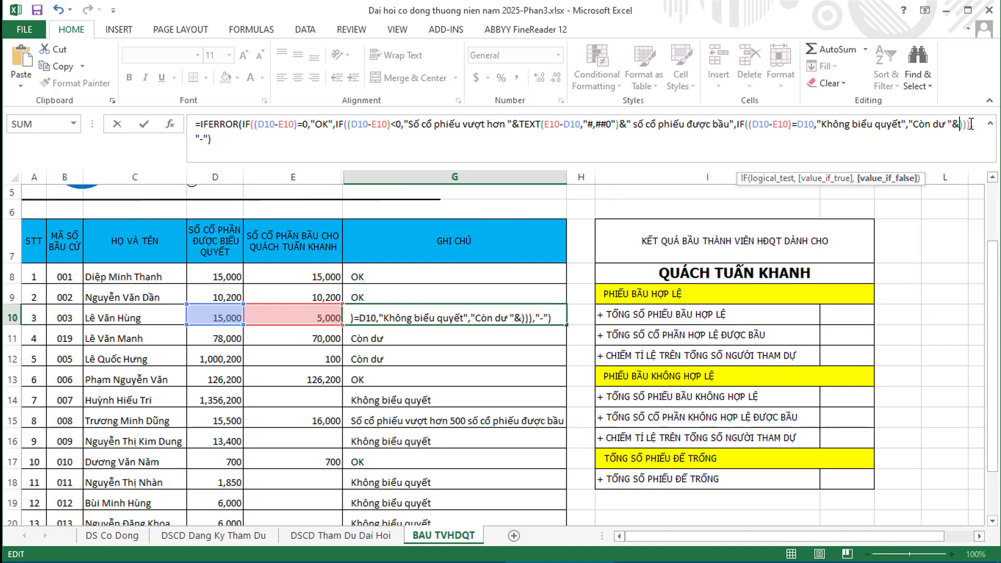
text(text)
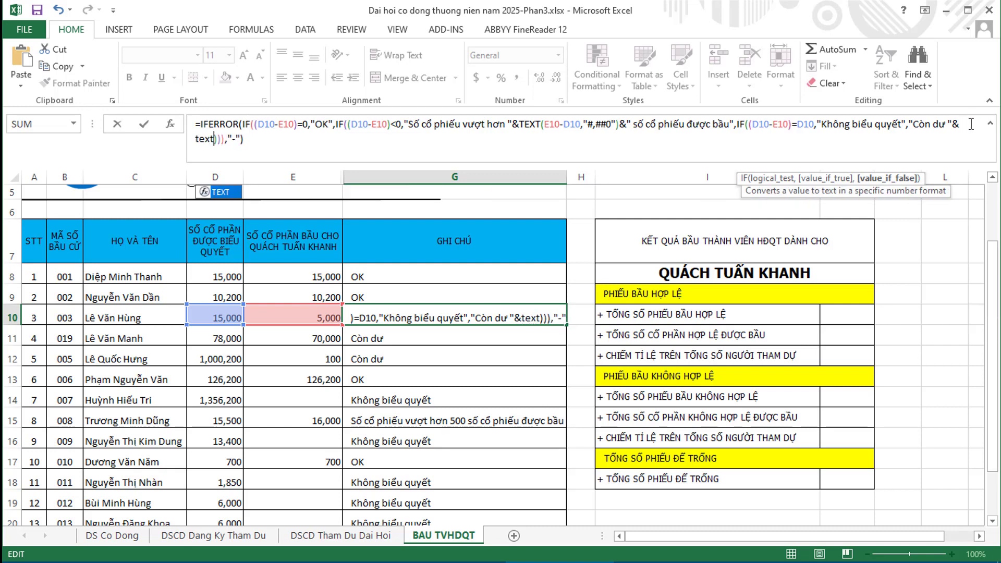
key(BackSpace)
key(BackSpace)
key(BackSpace)
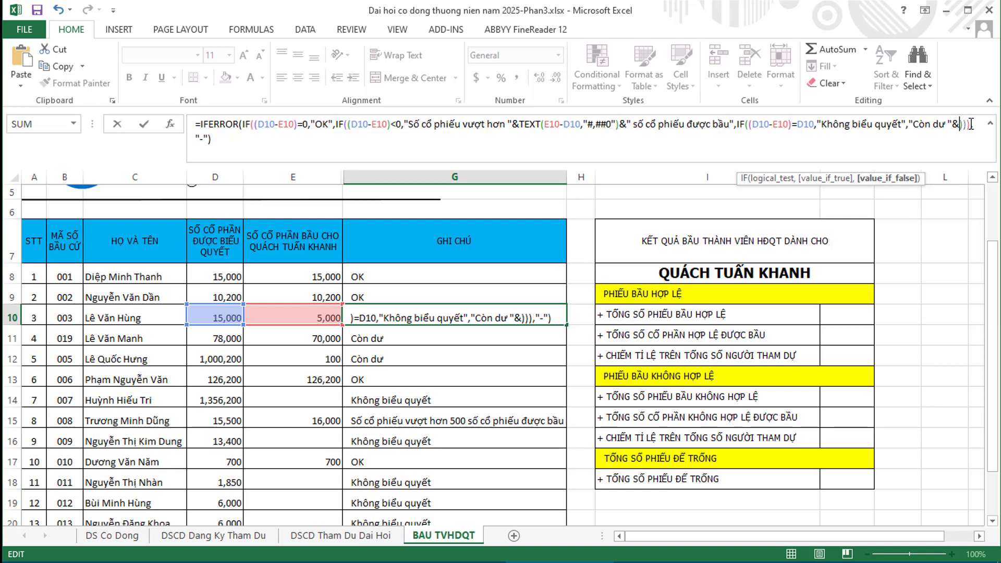
text(TEXT)
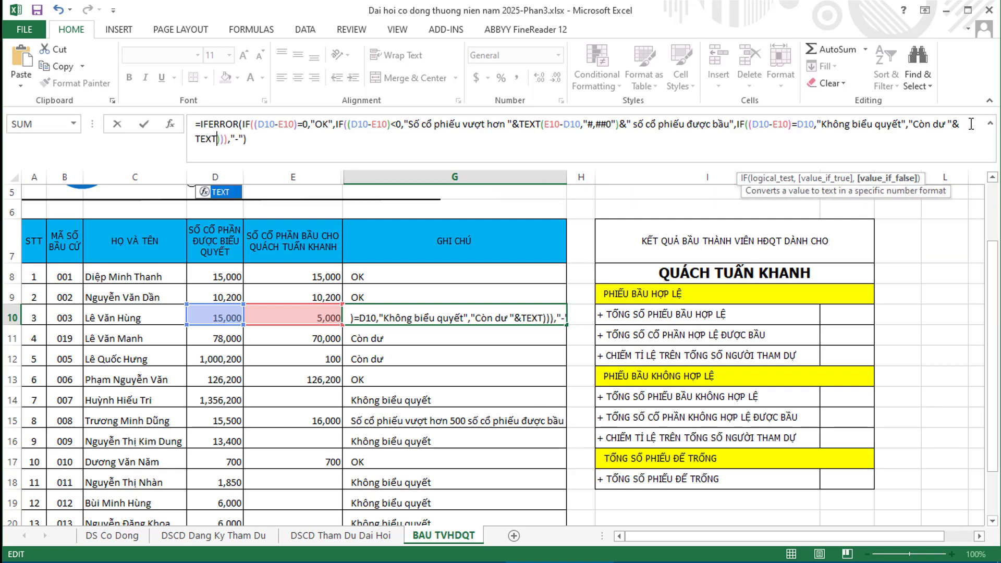
text(()
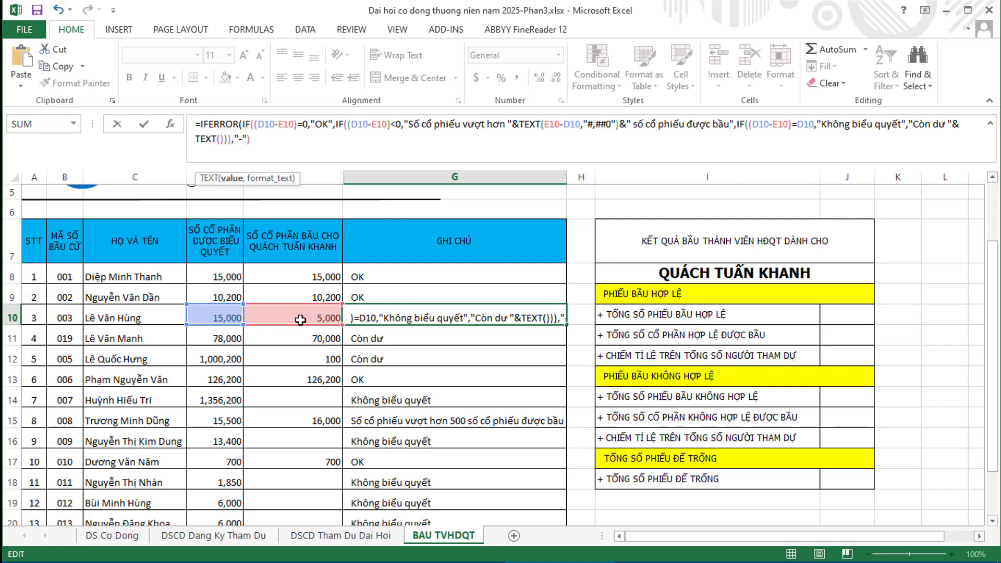
Enter (D10-E10) in its own parentheses as the value argument of the TEXT function after "Còn dư " in G10.
click(219, 317)
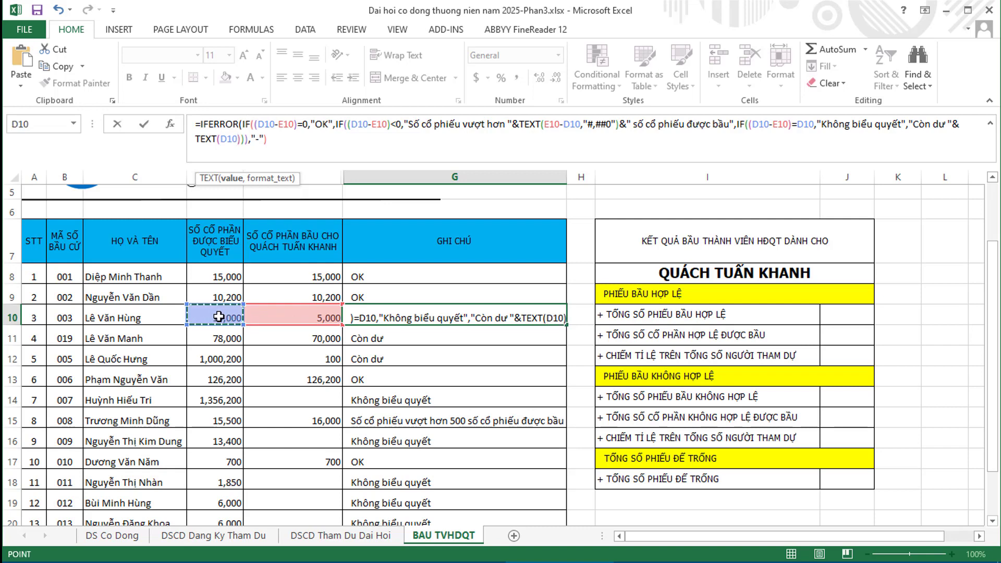
text(-)
click(282, 315)
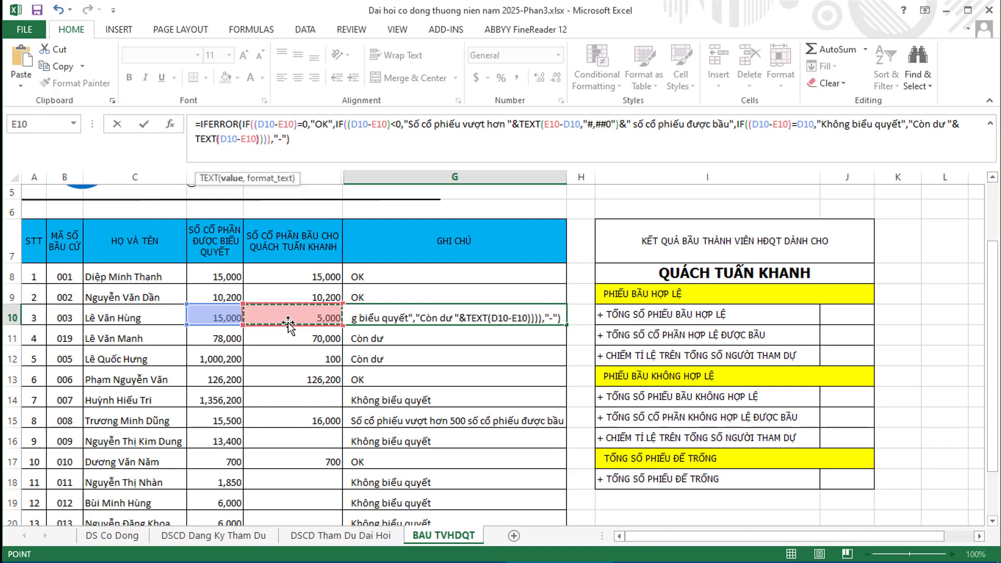
text())
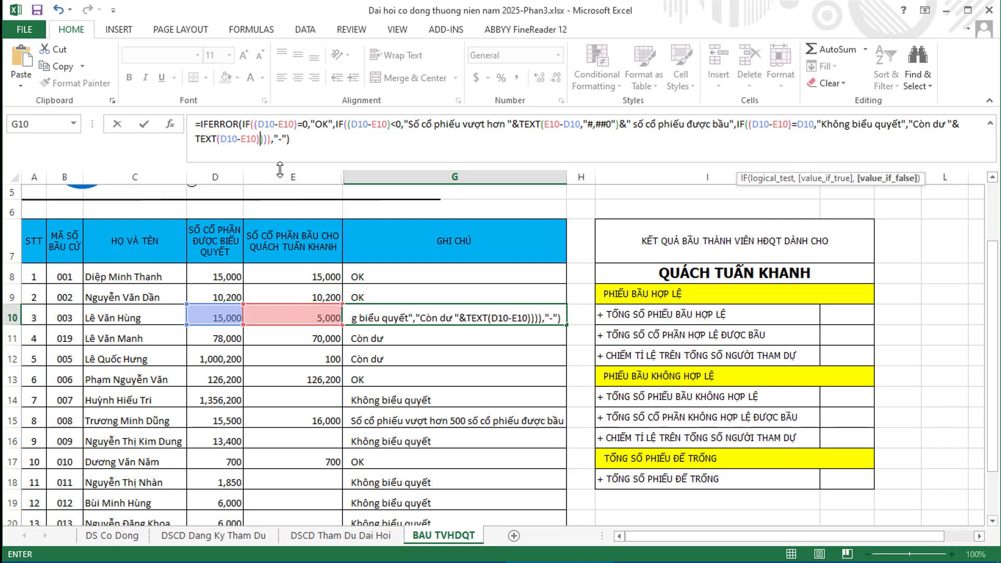
click(257, 139)
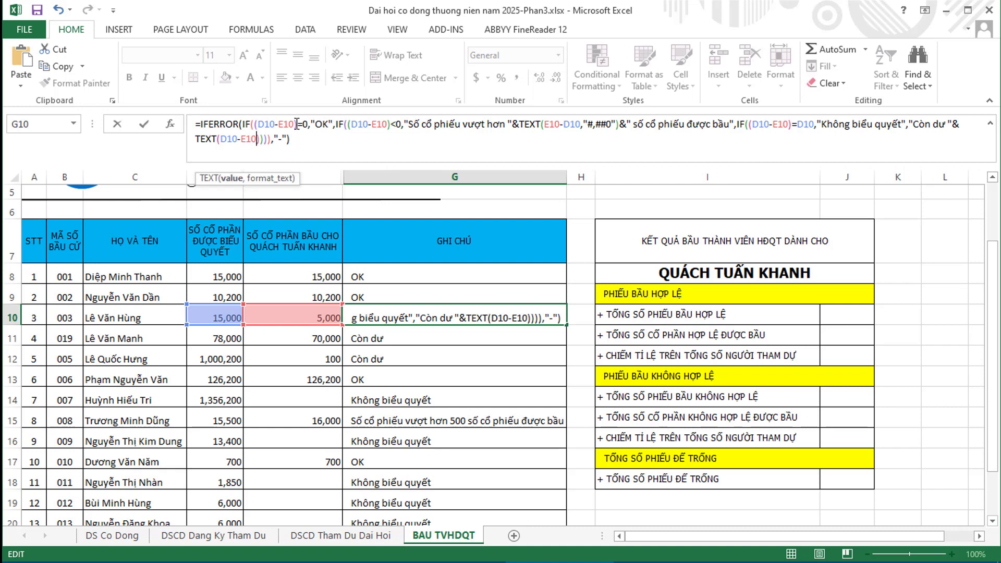
text())
click(221, 139)
text(()
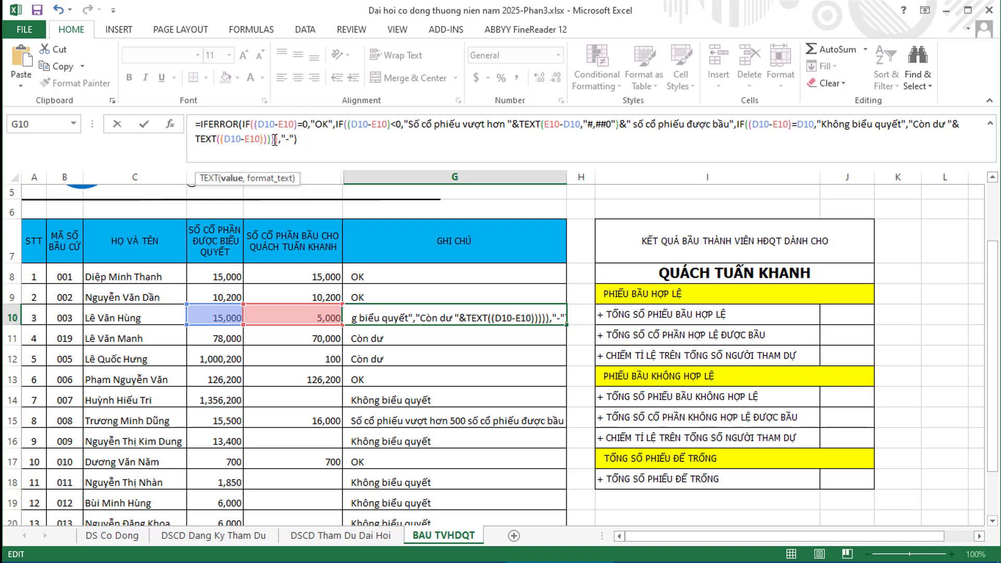
Add the format argument "#,##0" to the TEXT function for the remaining shares in G10.
key(Left)
key(Left)
text(,)
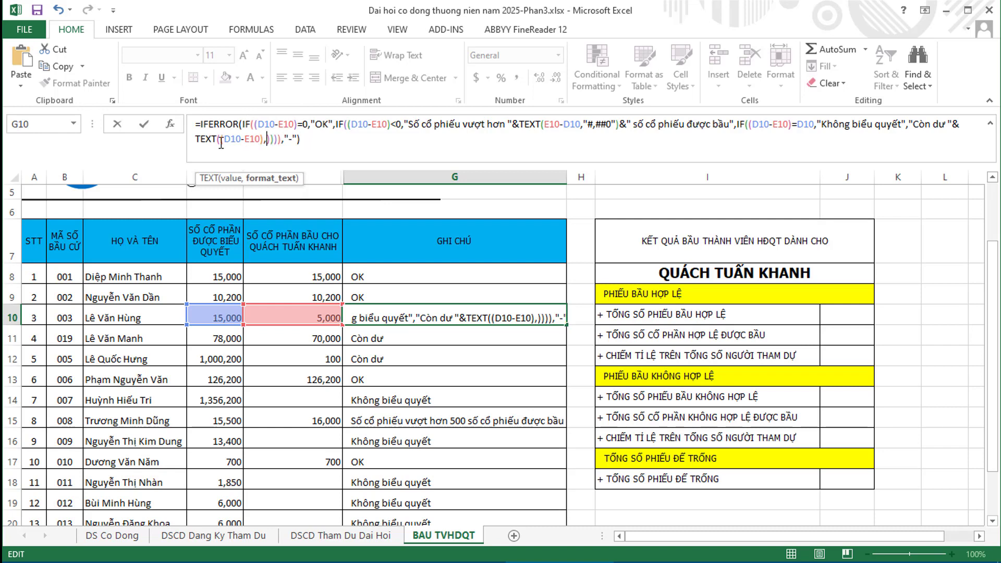
text(")
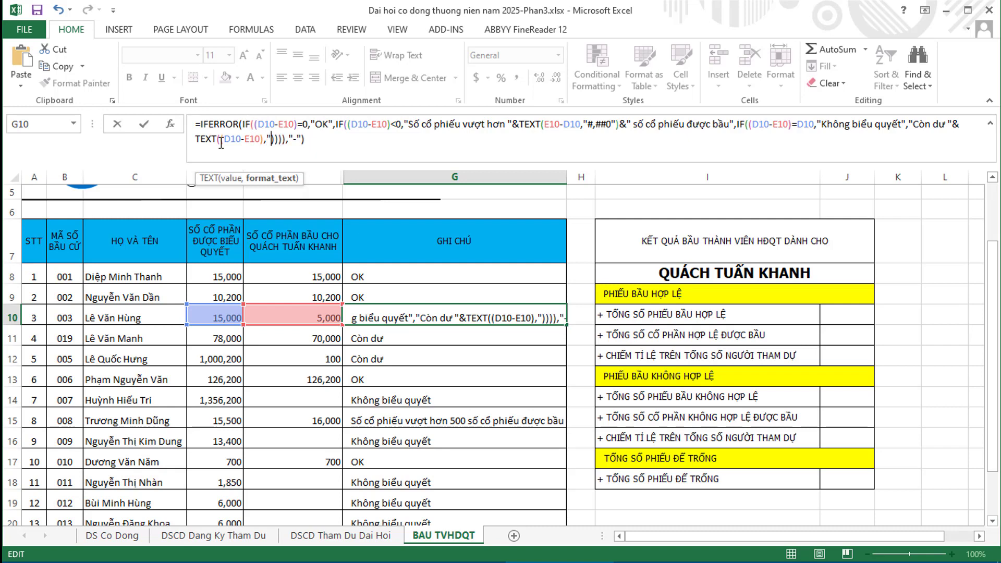
text(#,##)
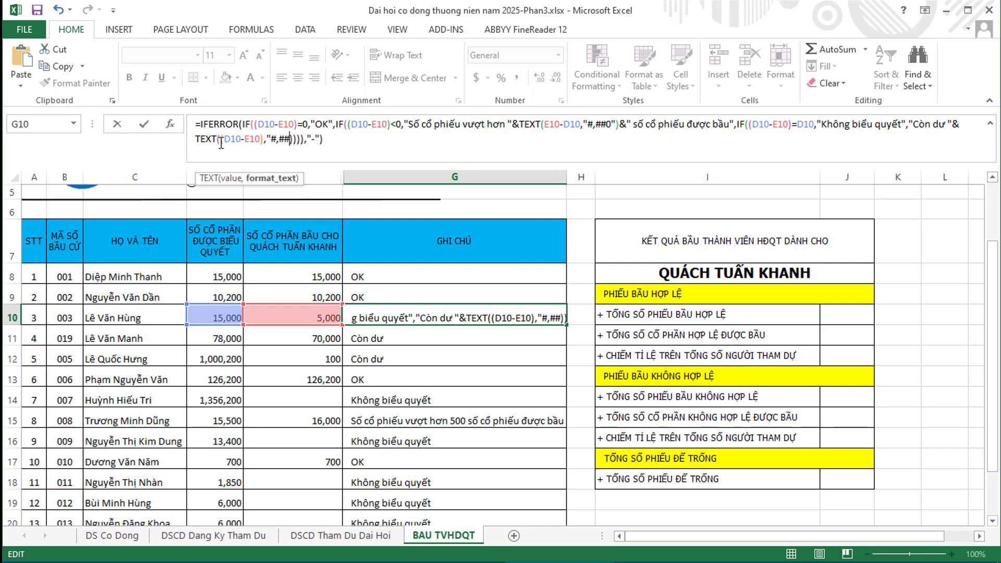
text(0")
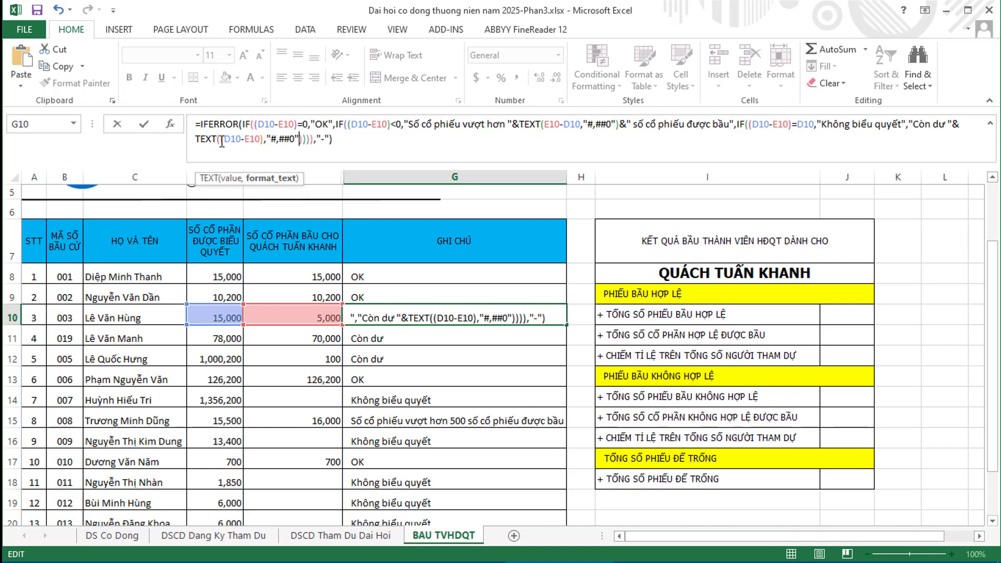
Append &" cổ phiếu chưa bầu" after the TEXT function for the remaining shares and commit the G10 formula.
click(306, 137)
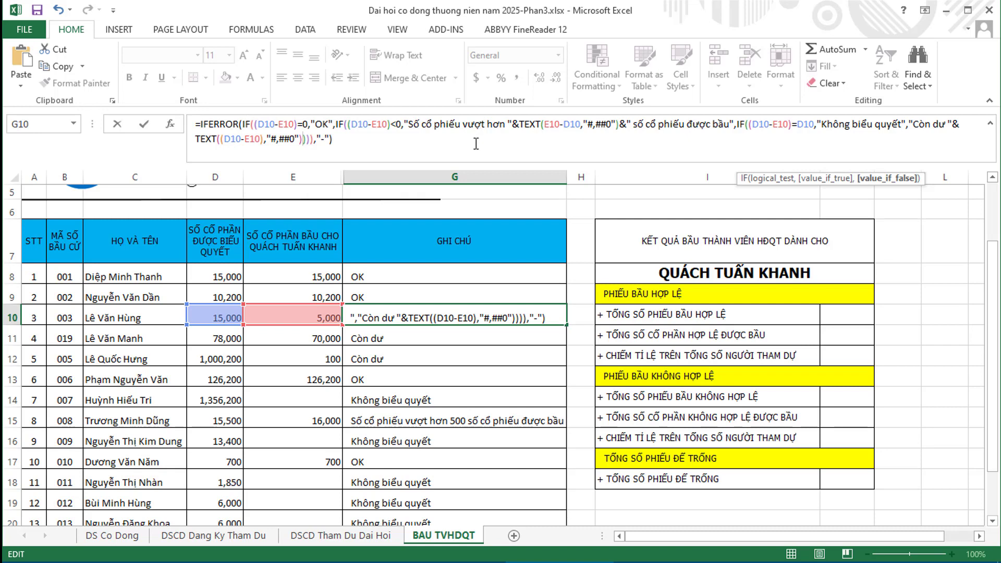
text(&"")
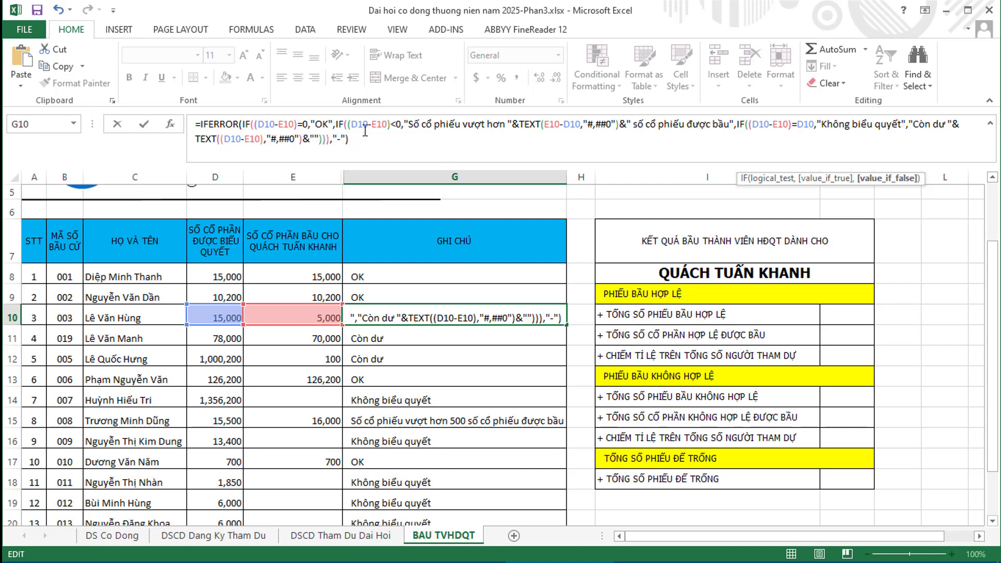
click(315, 137)
text(C)
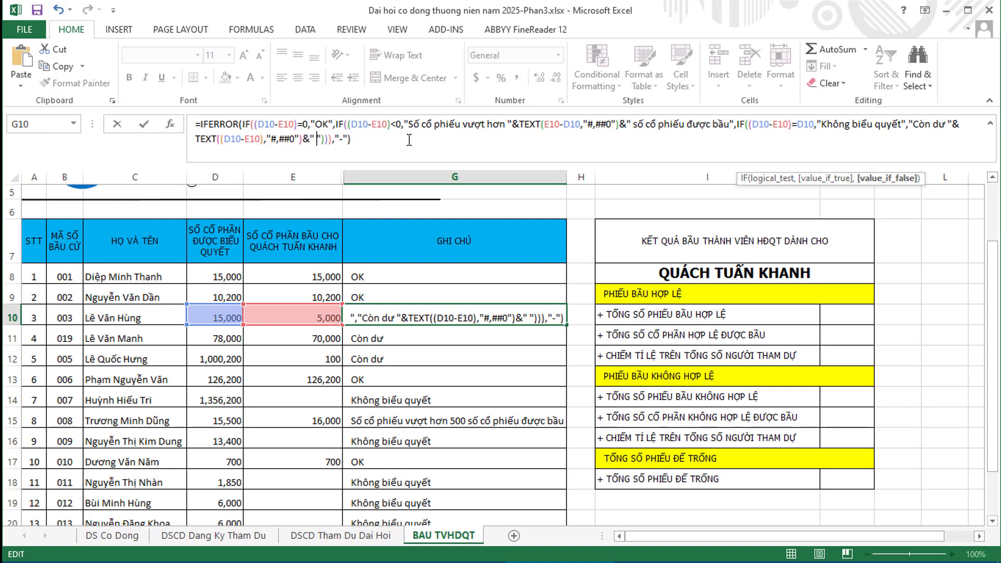
key(BackSpace)
key(BackSpace)
key(BackSpace)
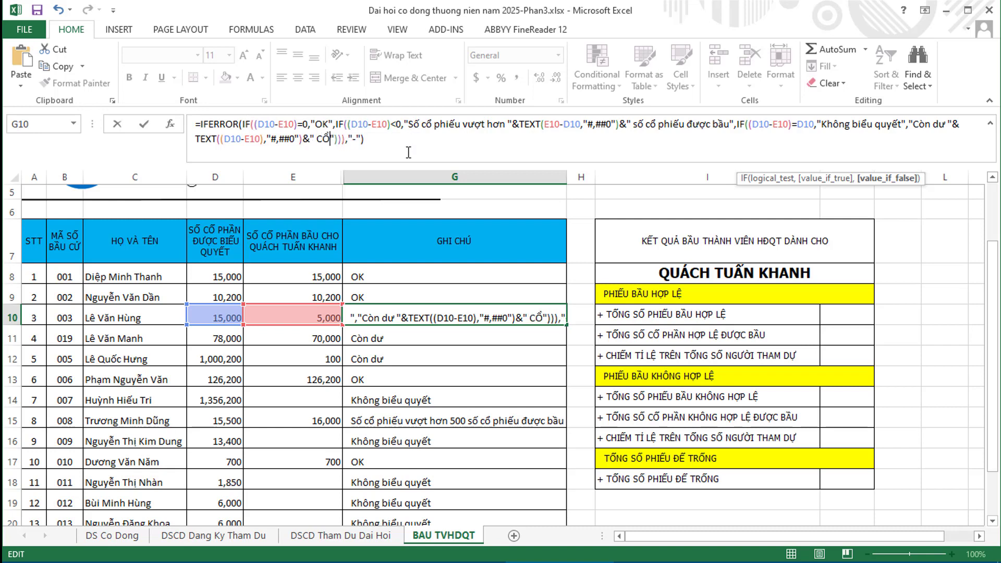
text(cổ )
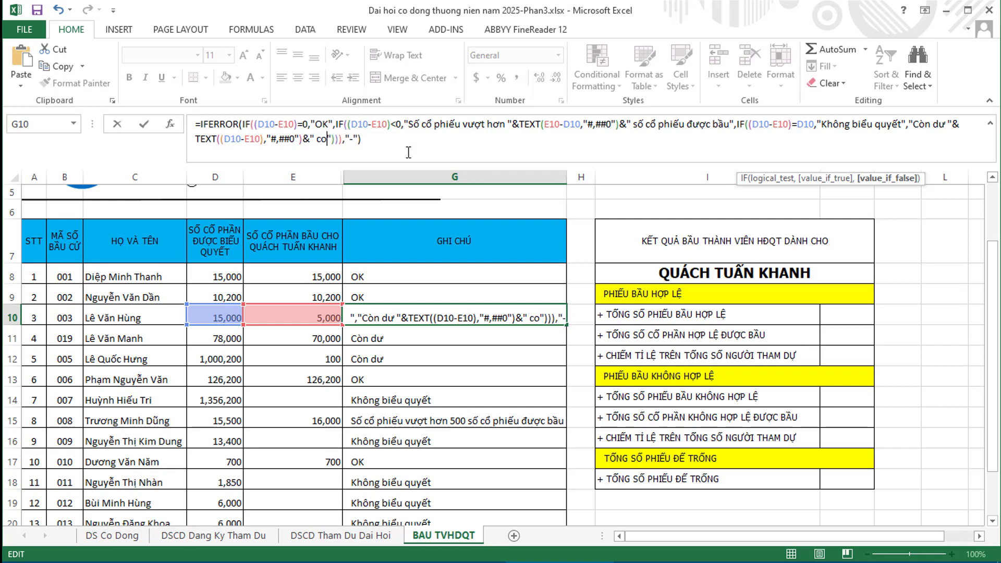
text(phiếu )
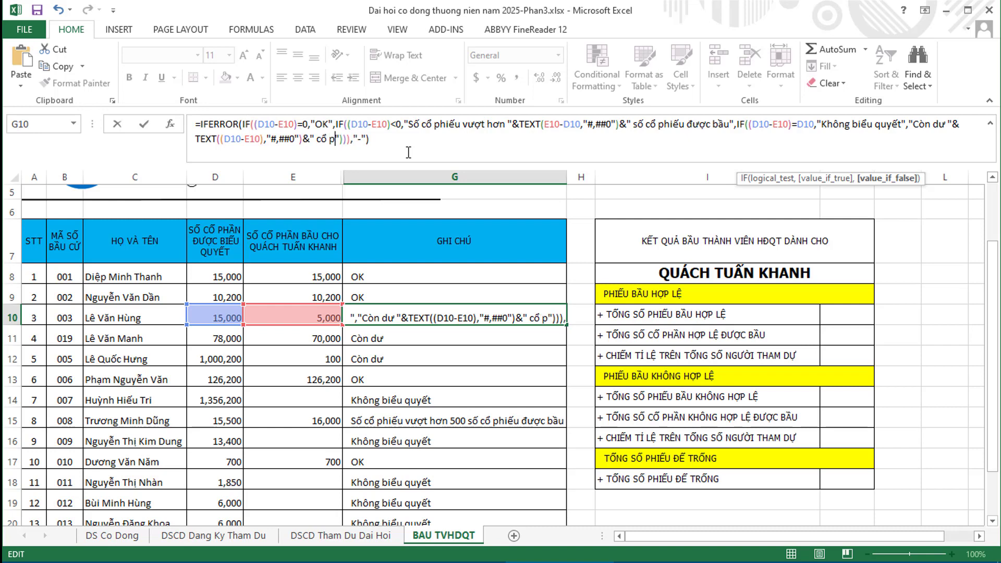
text(chưa b)
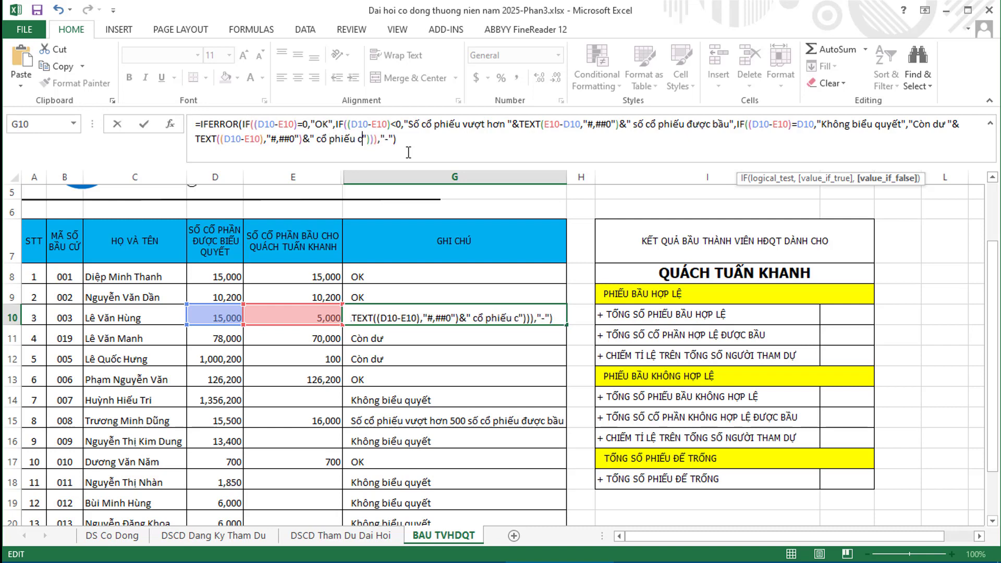
text(â)
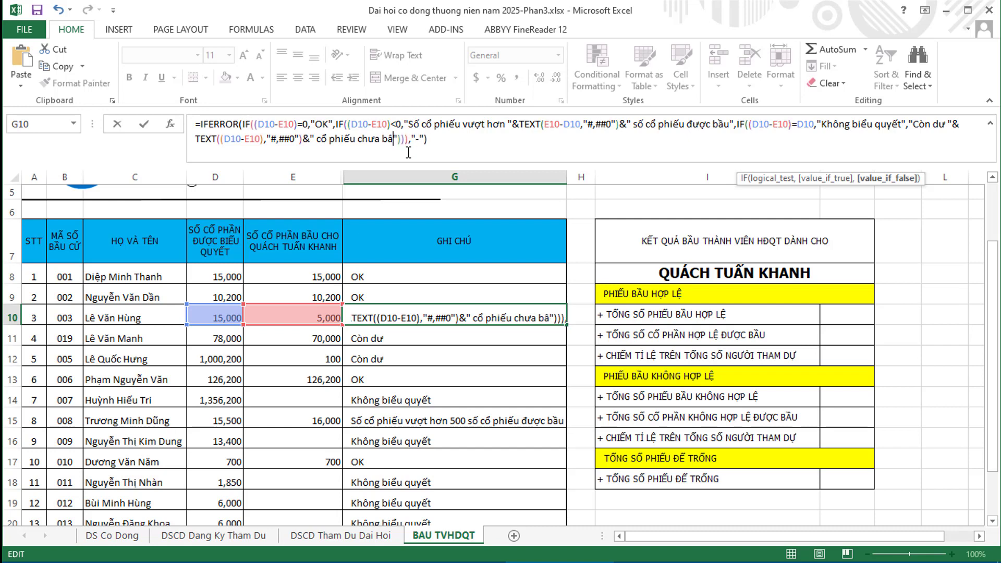
text(u)
key(End)
key(Return)
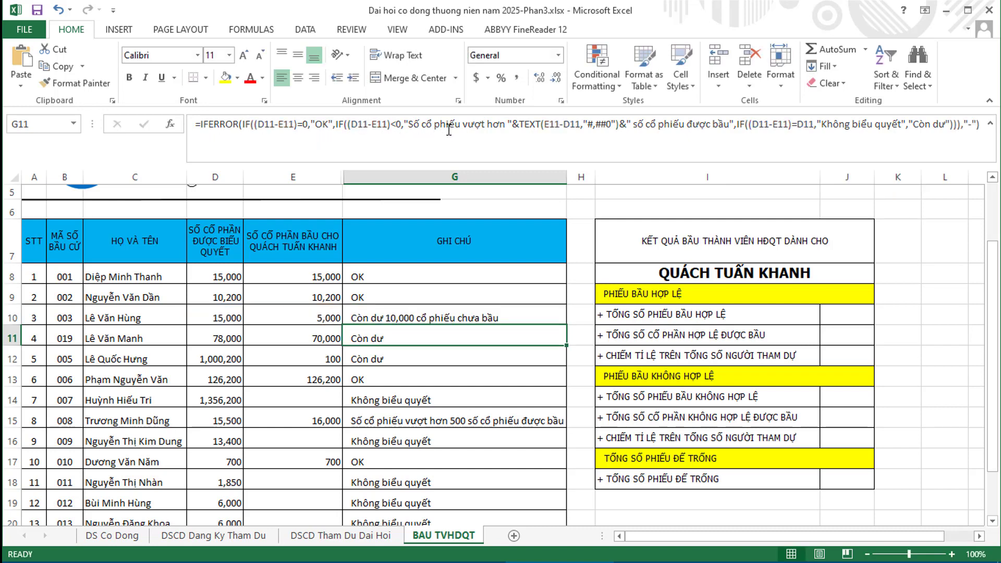
Copy the G10 note formula to the other note cells in G8:G22.
key(Up)
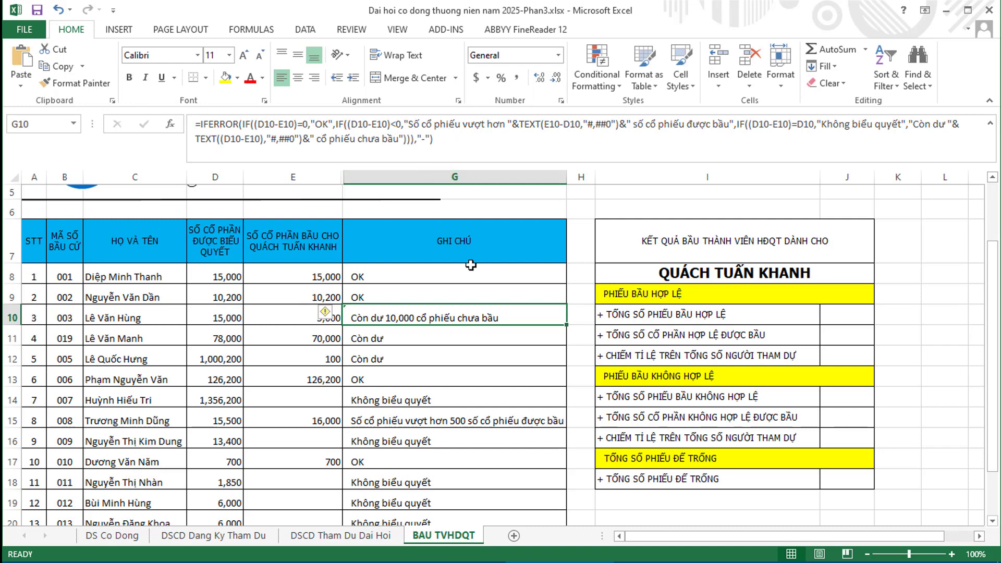
drag(571, 327, 562, 487)
click(549, 314)
Examine the filled note formulas and their results from G11 down to G22.
click(402, 263)
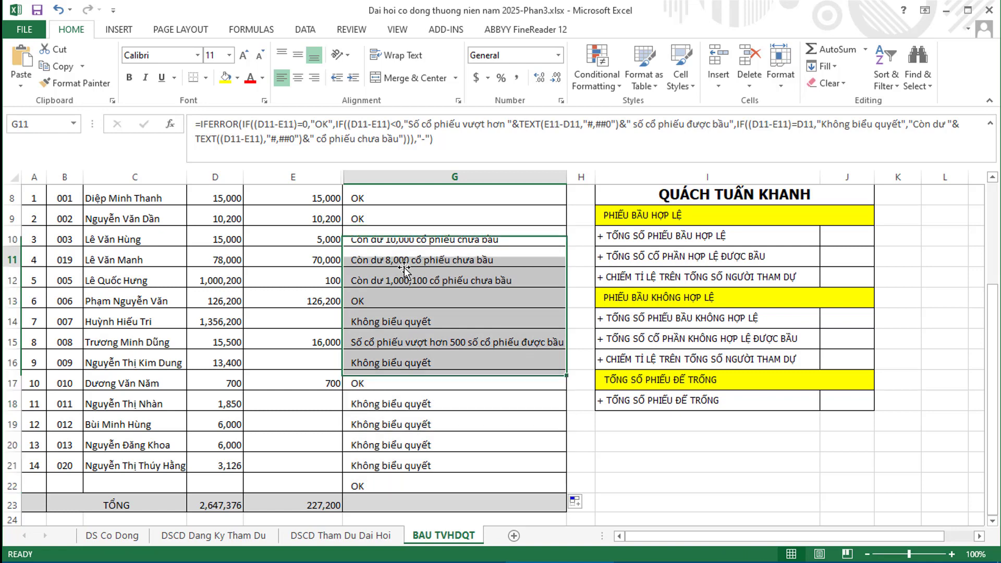
click(454, 282)
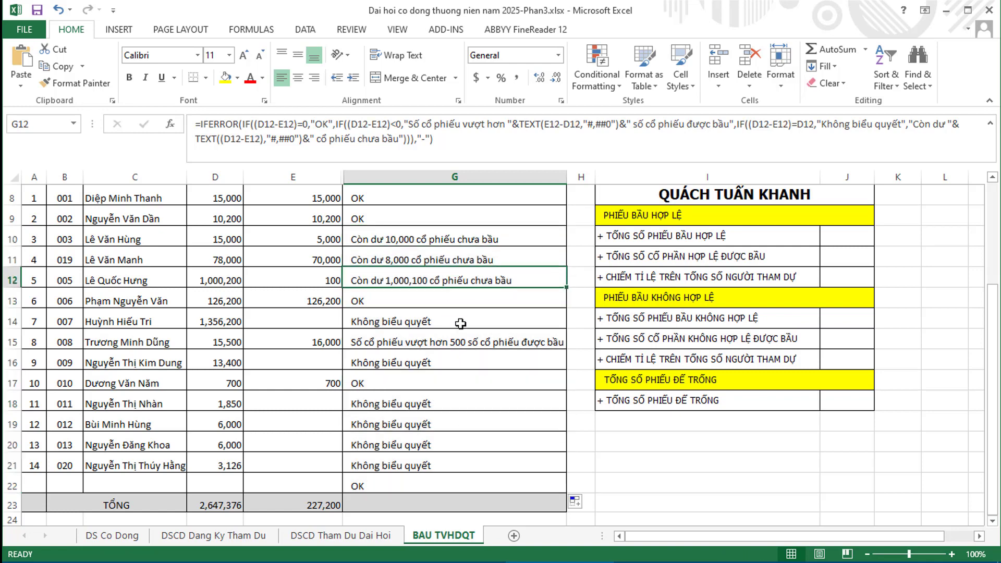
click(414, 302)
click(431, 325)
click(439, 366)
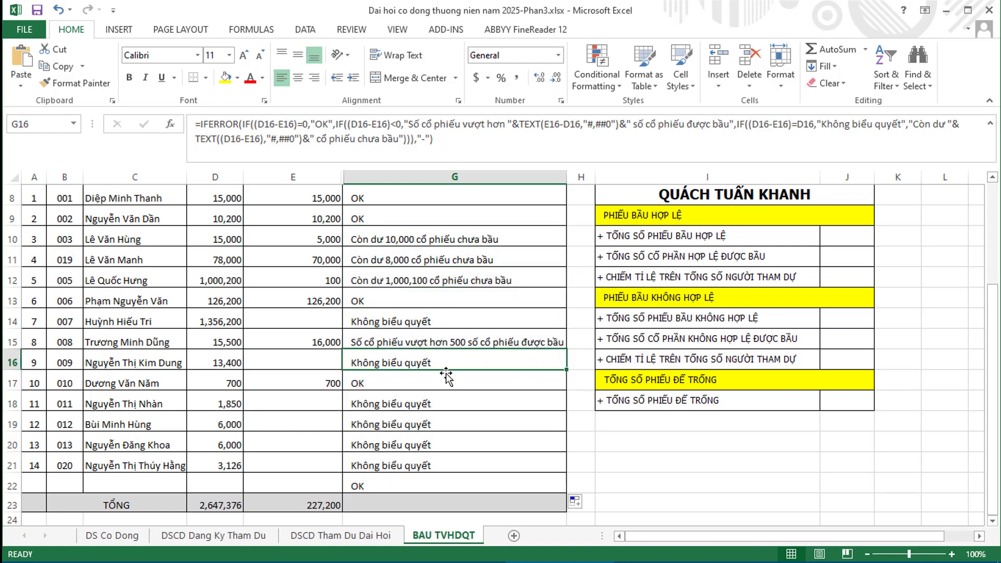
click(415, 402)
click(425, 425)
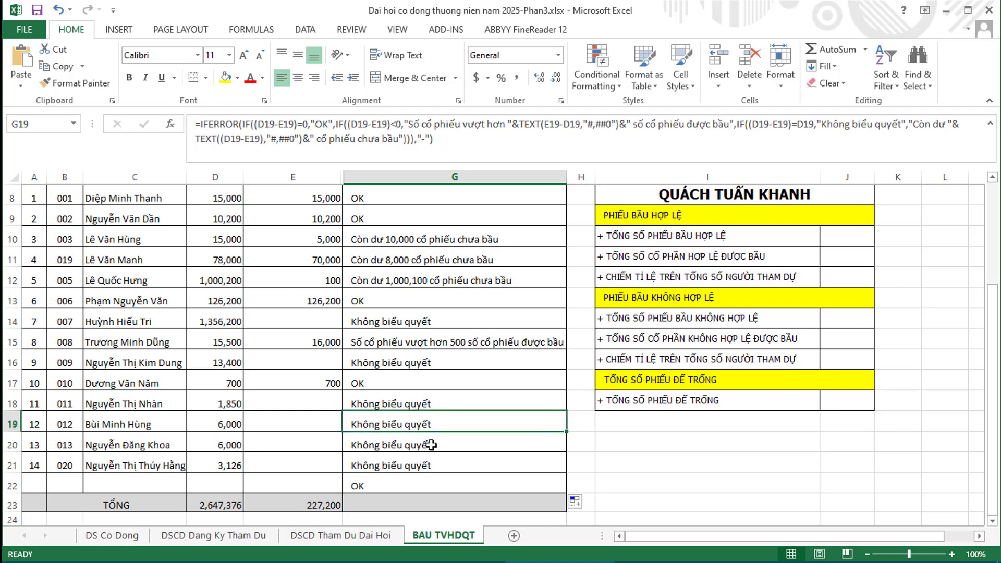
click(430, 446)
click(433, 465)
click(432, 486)
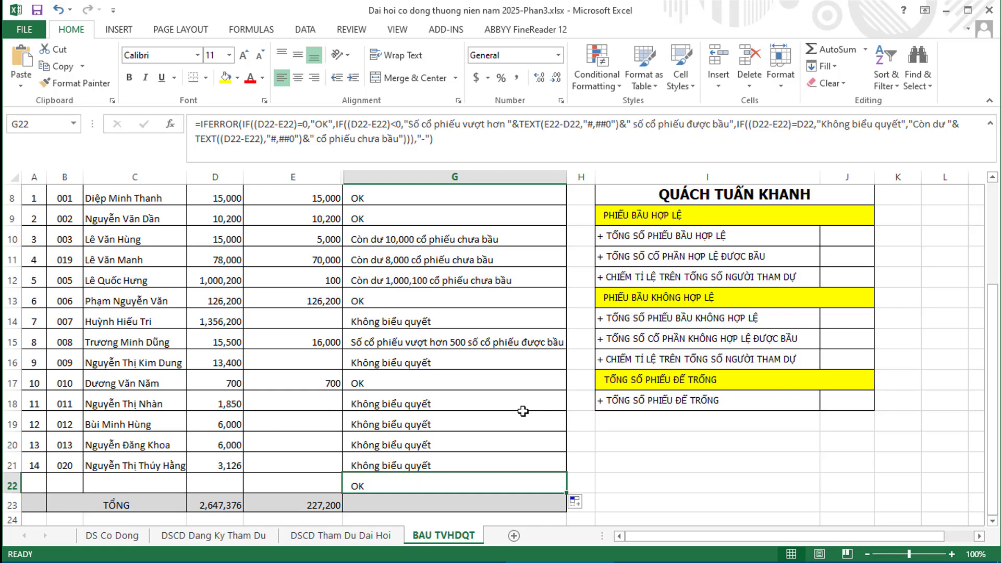
Enter 0 as the voted shares in E14 and E16.
click(324, 320)
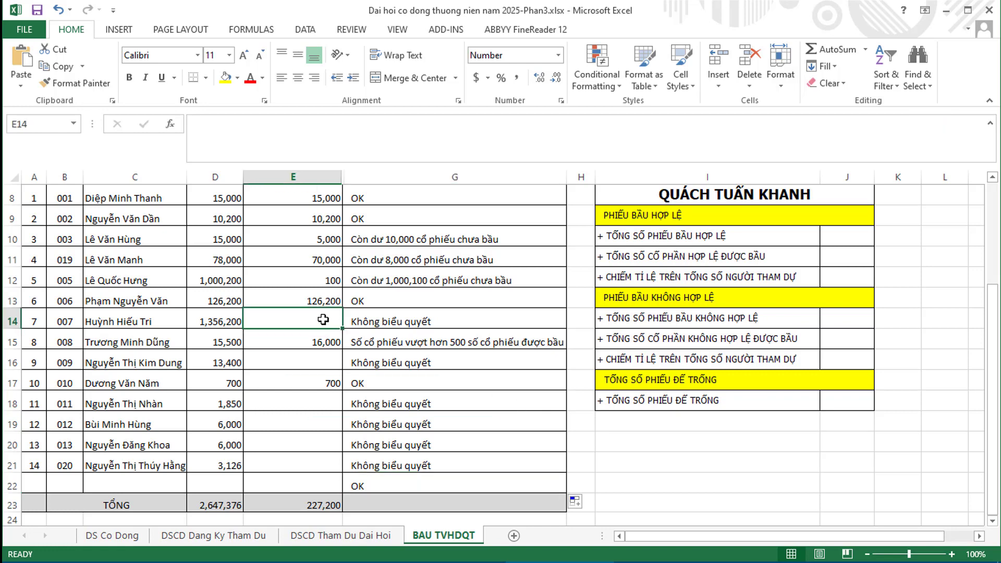
text(0)
key(Return)
key(Return)
text(0)
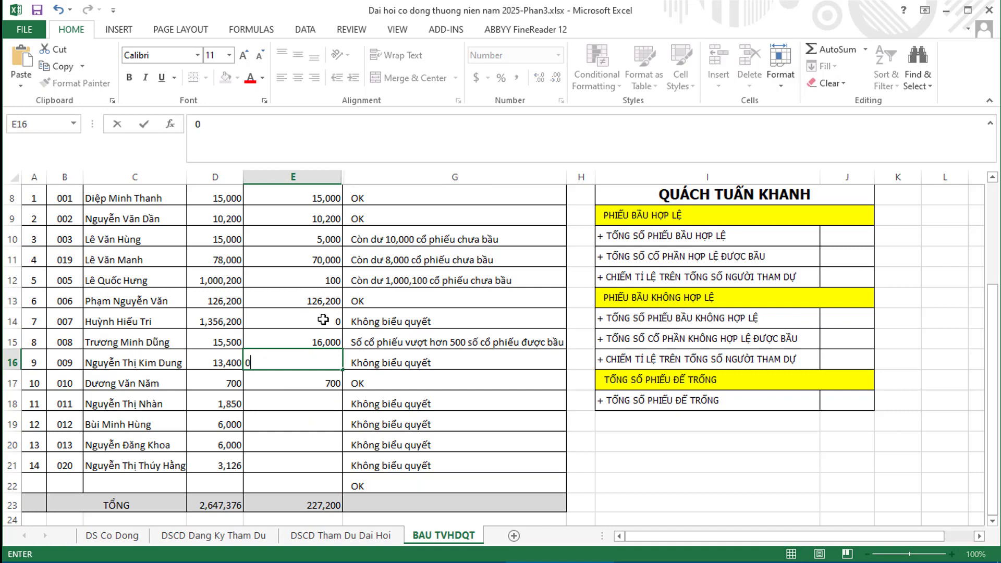
key(Up)
key(Return)
key(Return)
key(Return)
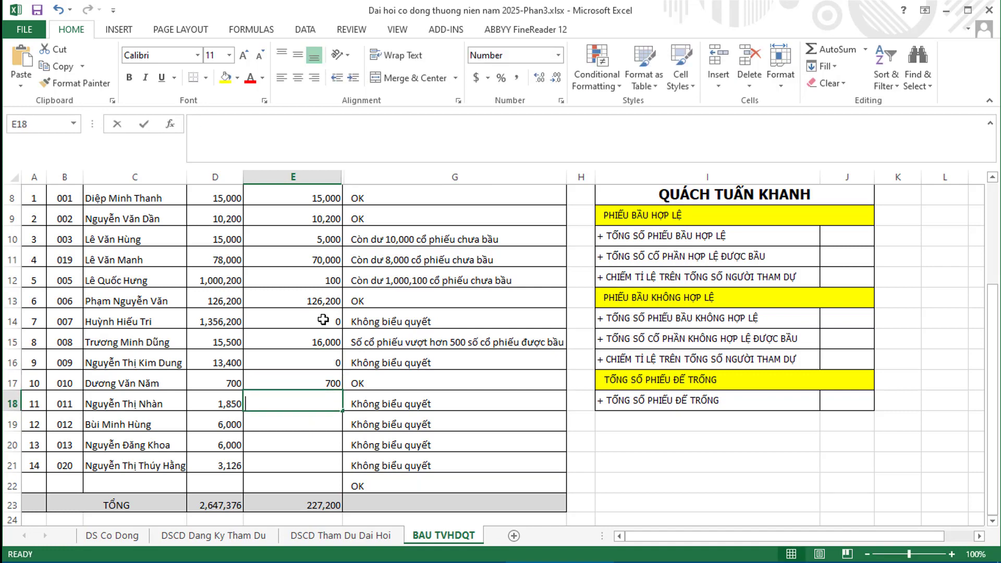
Enter 1 voted share in E18 and 7000 in E19, and widen column G to fit the longest note.
text(1)
key(Return)
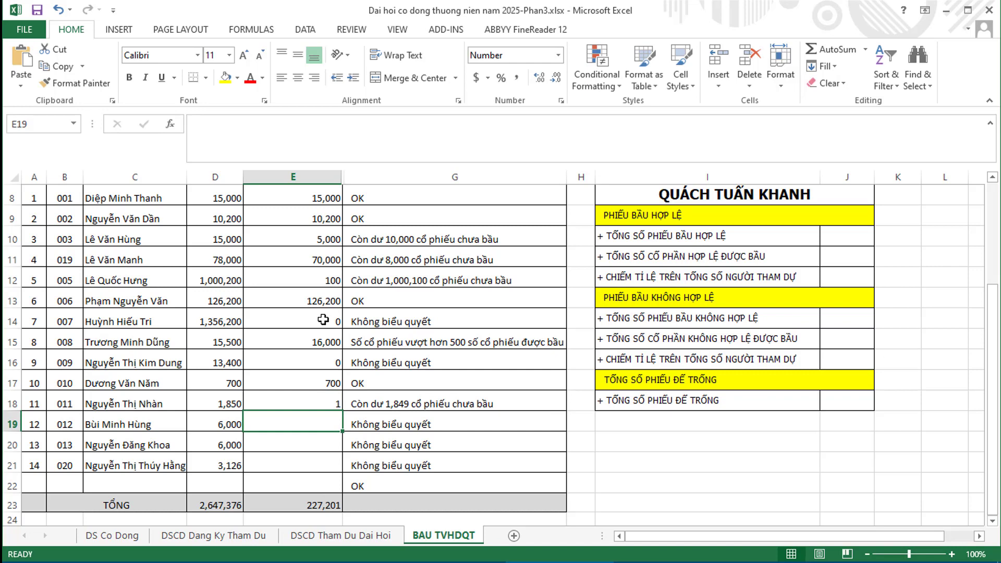
text(7000)
key(Return)
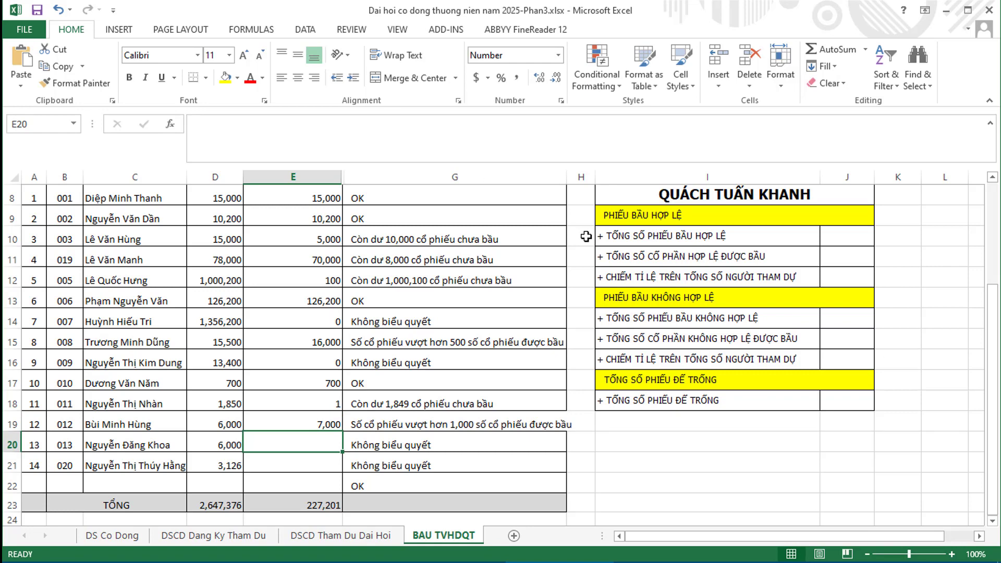
drag(564, 178, 580, 178)
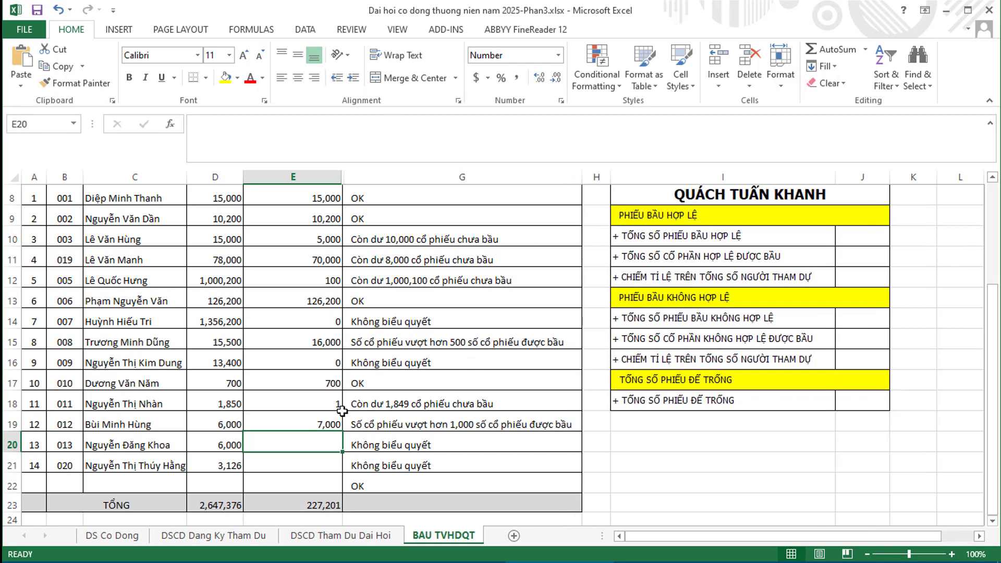
Enter 59000 as the voted shares in E20 and check the note formula in G8.
click(310, 426)
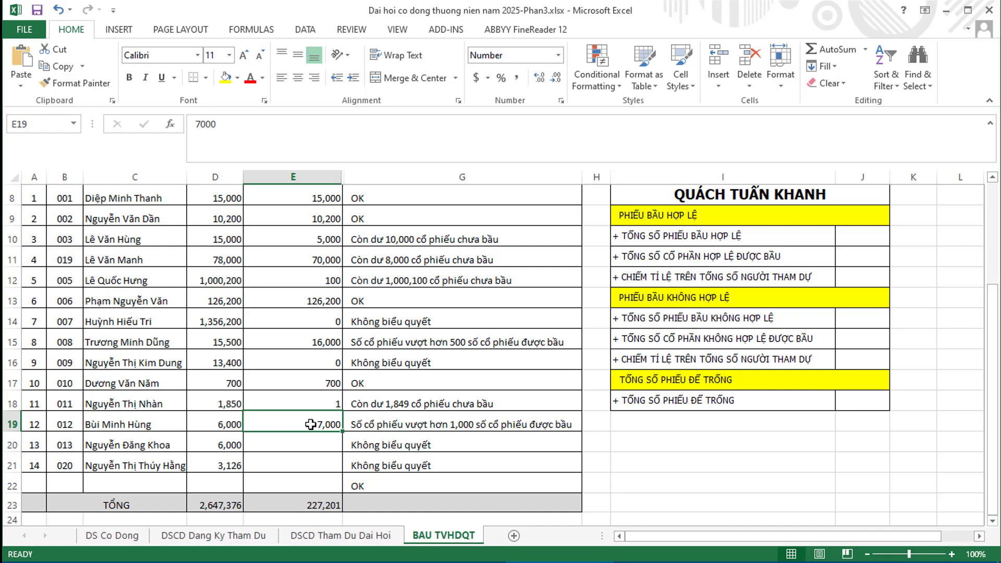
click(313, 446)
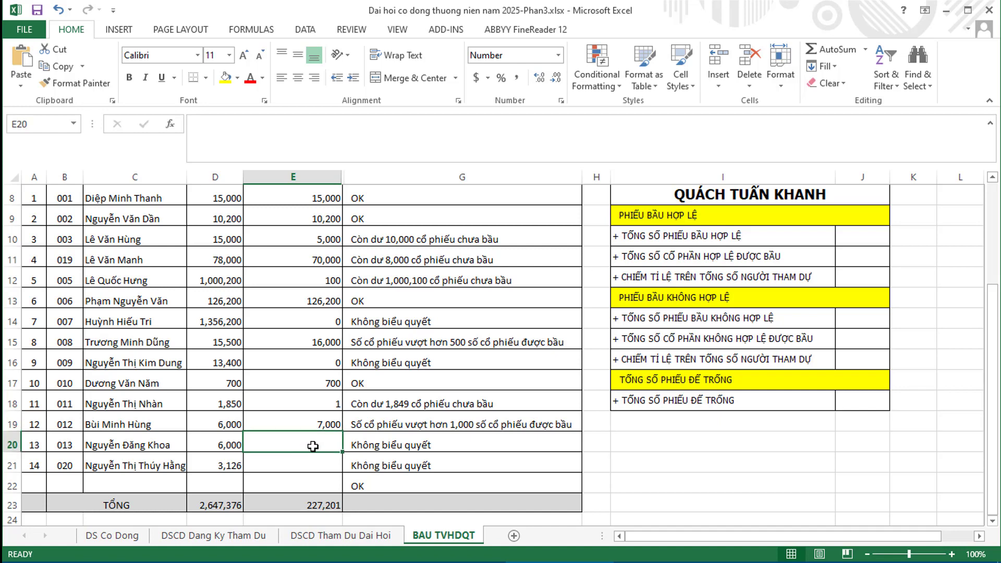
text(59000)
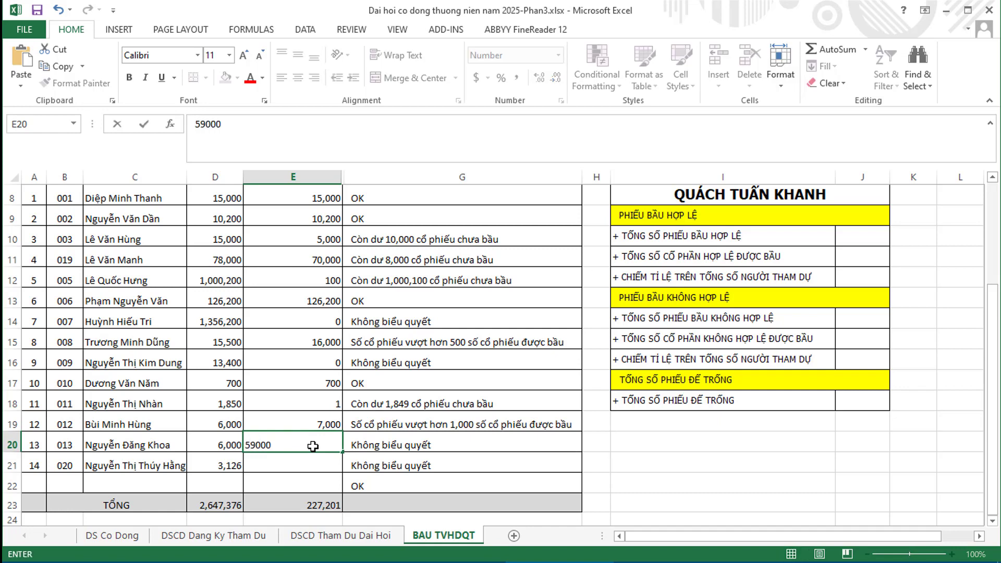
key(Return)
click(313, 446)
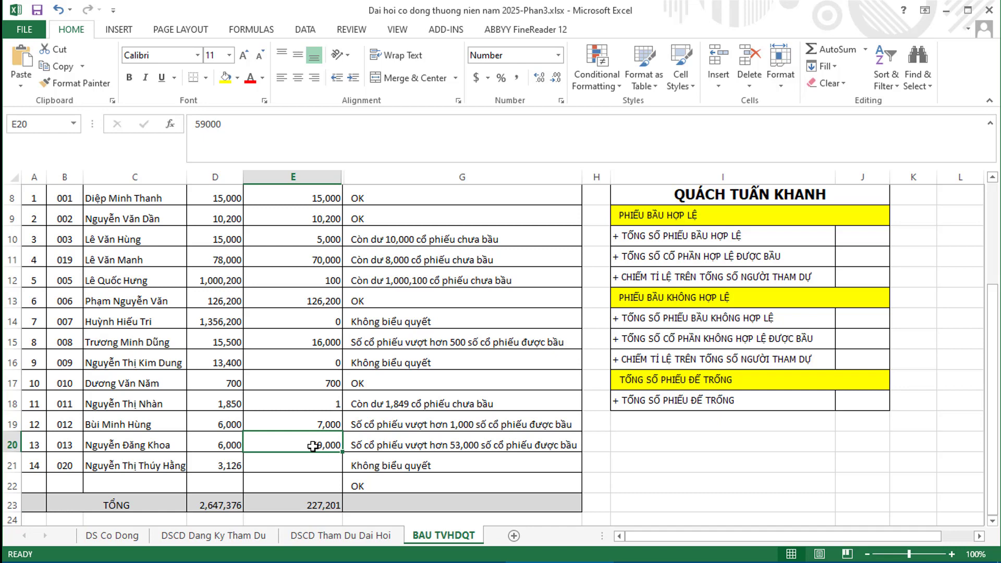
scroll(472, 378, up, 2)
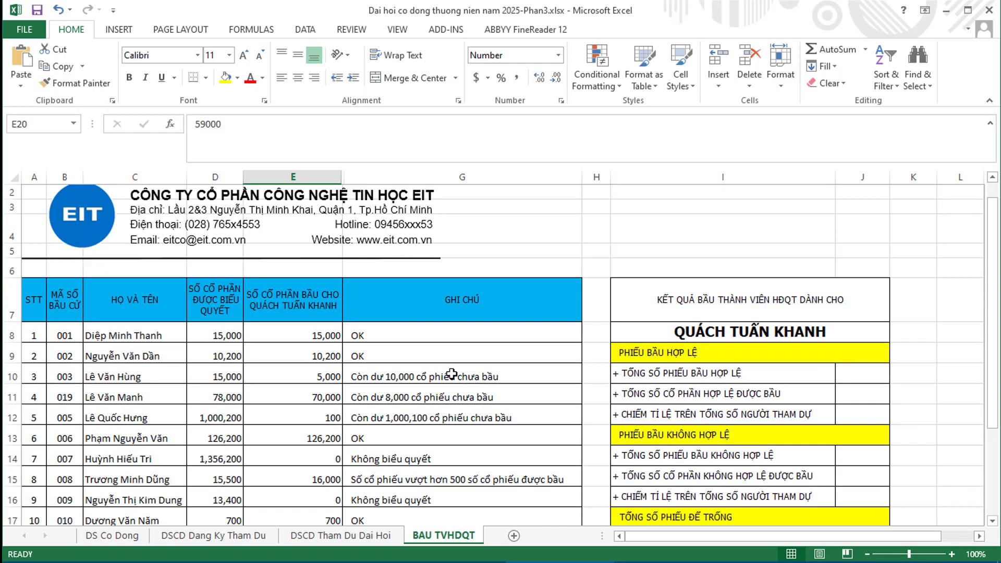
click(415, 335)
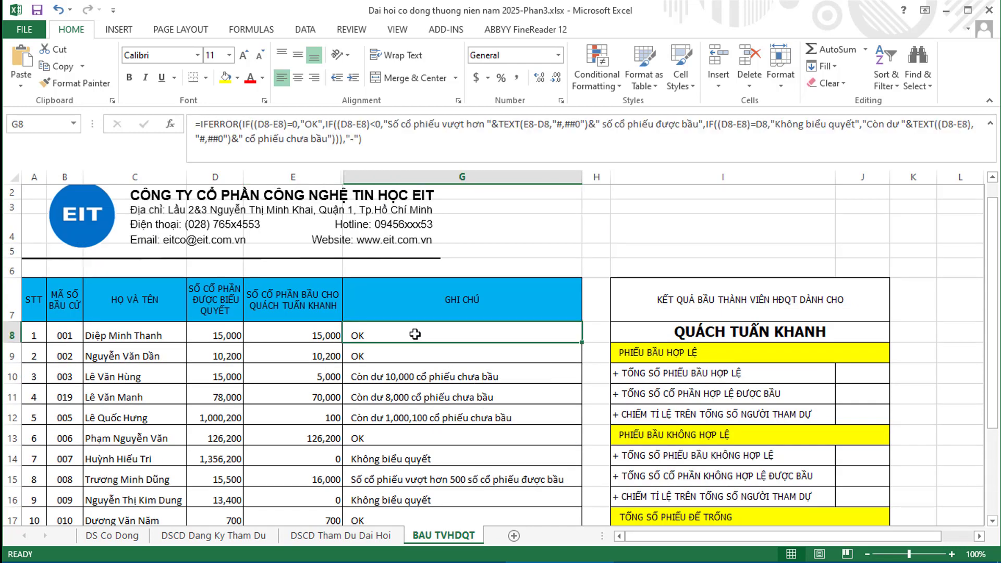